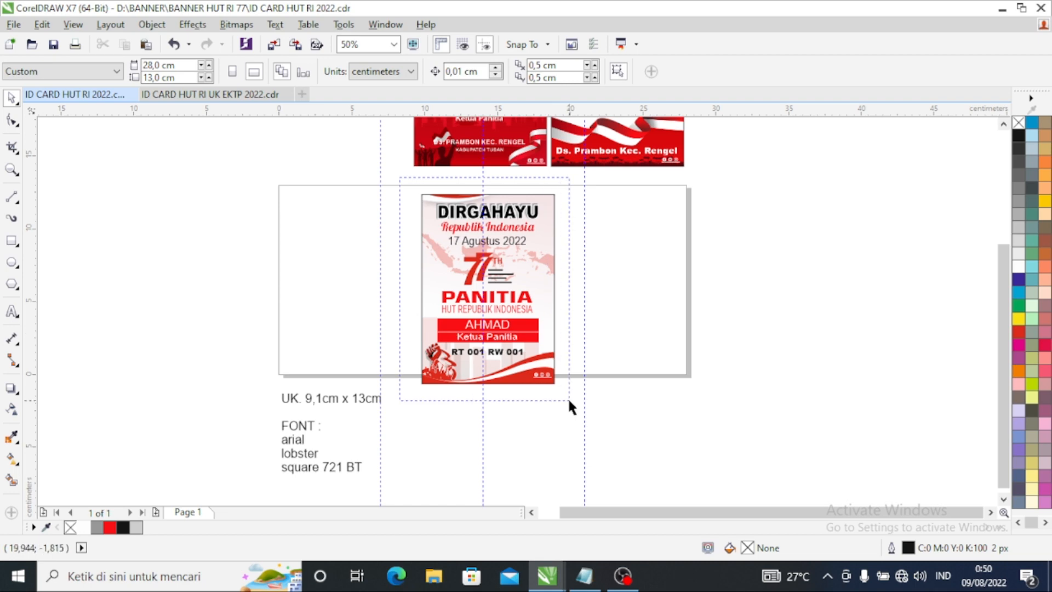
Step: Centre the white committee ID card group on the page
key("p")
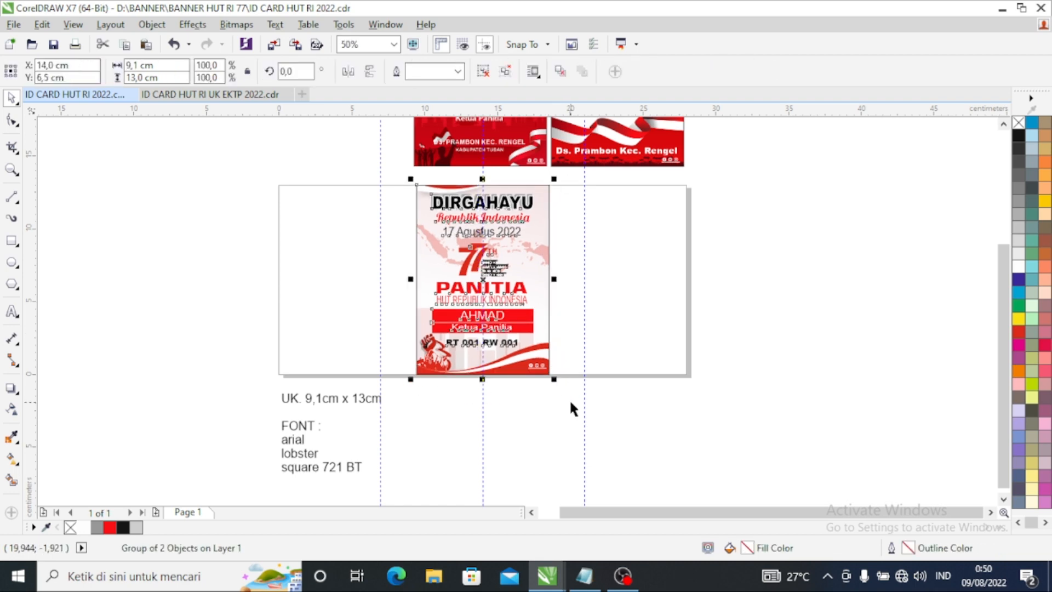
key("Escape")
scroll(512, 233, "up", 1)
scroll(508, 232, "down", 1)
Step: Ungroup the white ID card to separate its text group from the background
left_click(496, 225)
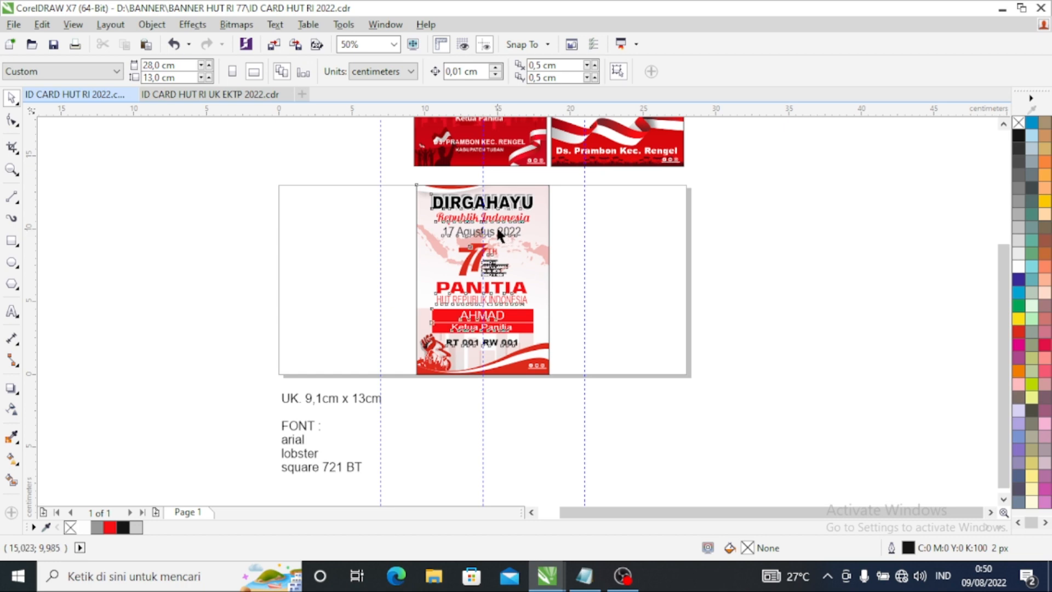
right_click(496, 225)
left_click(559, 241)
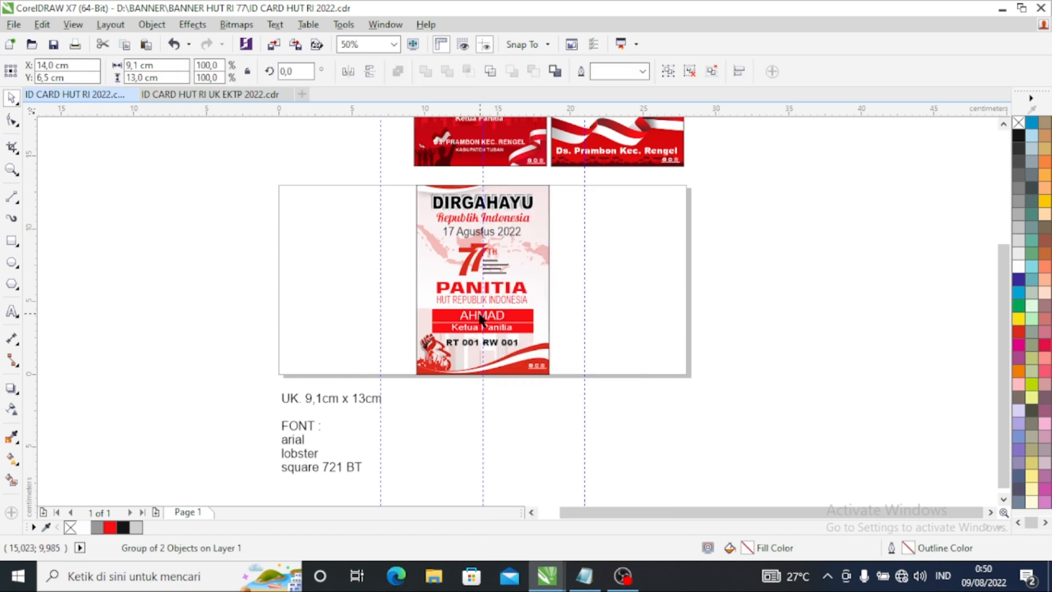
scroll(499, 248, "up", 1)
scroll(512, 255, "down", 1)
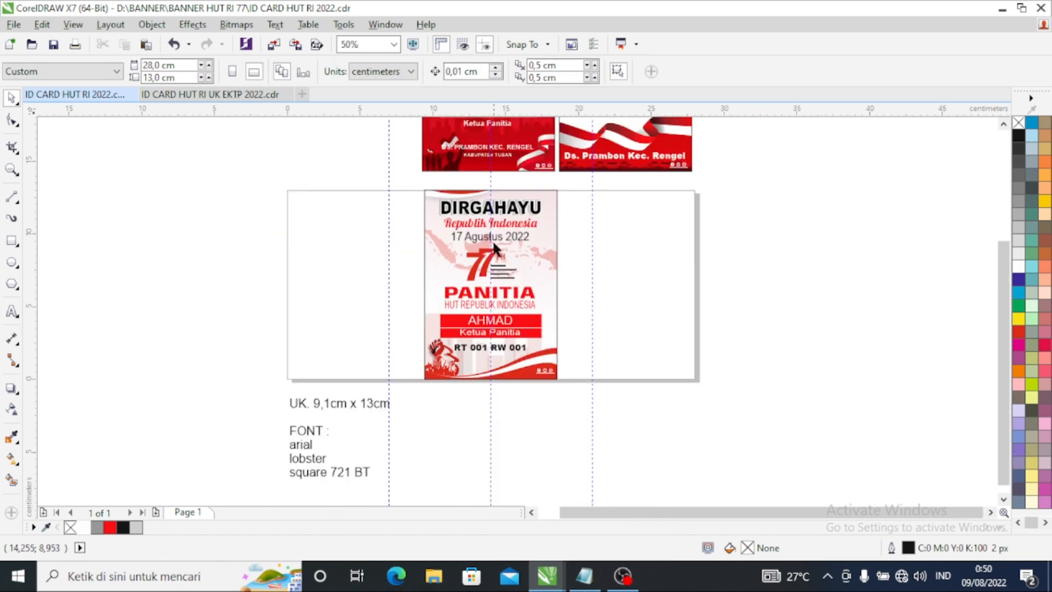
scroll(490, 209, "up", 1)
scroll(475, 215, "down", 1)
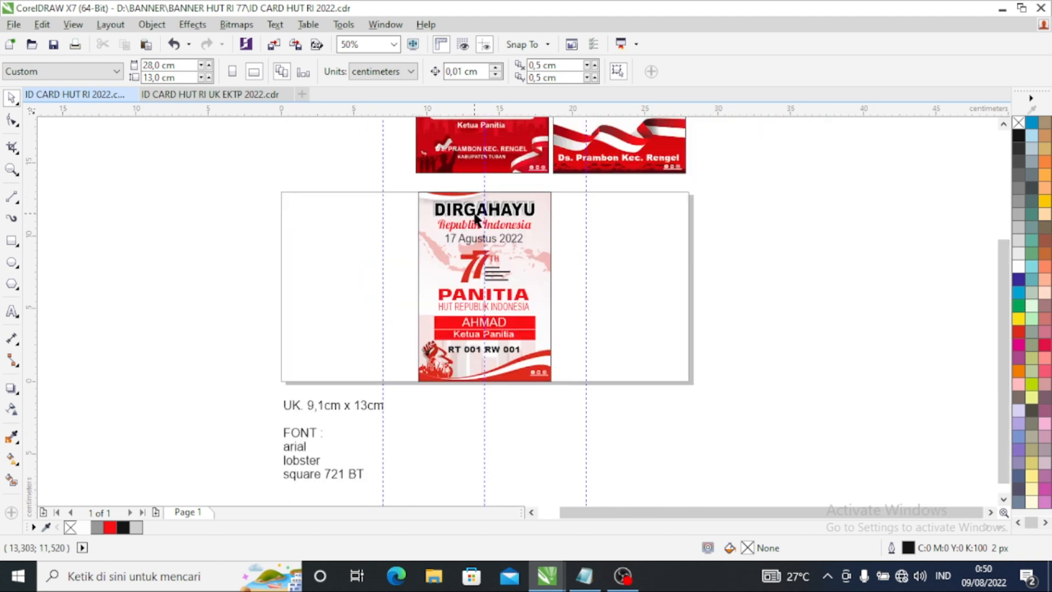
Step: Move the card's text group off the background to the empty page area on its right
left_click_drag(494, 274, 627, 285)
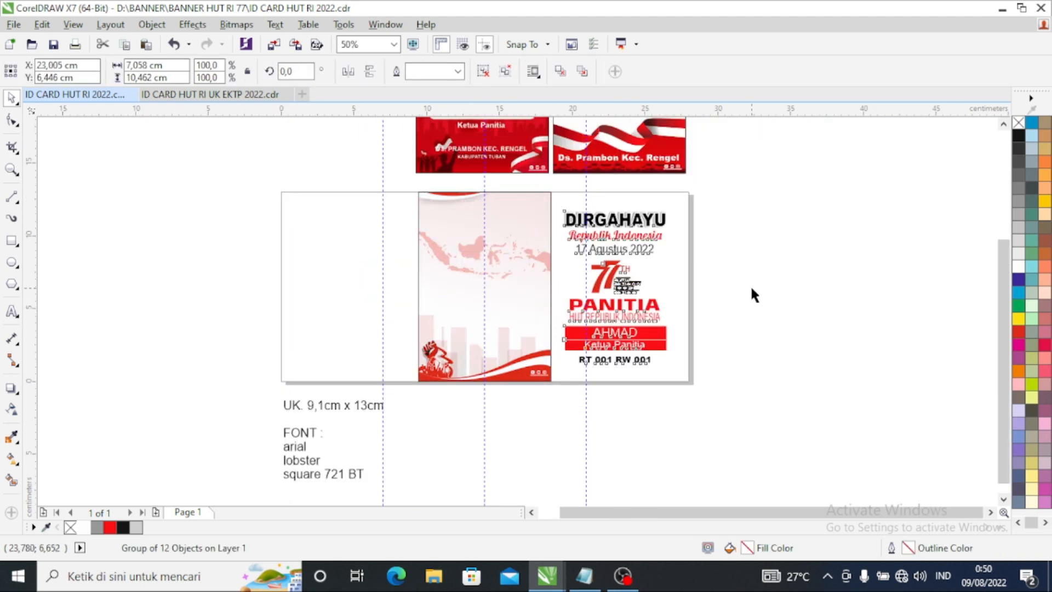
left_click(528, 387)
scroll(514, 248, "up", 1)
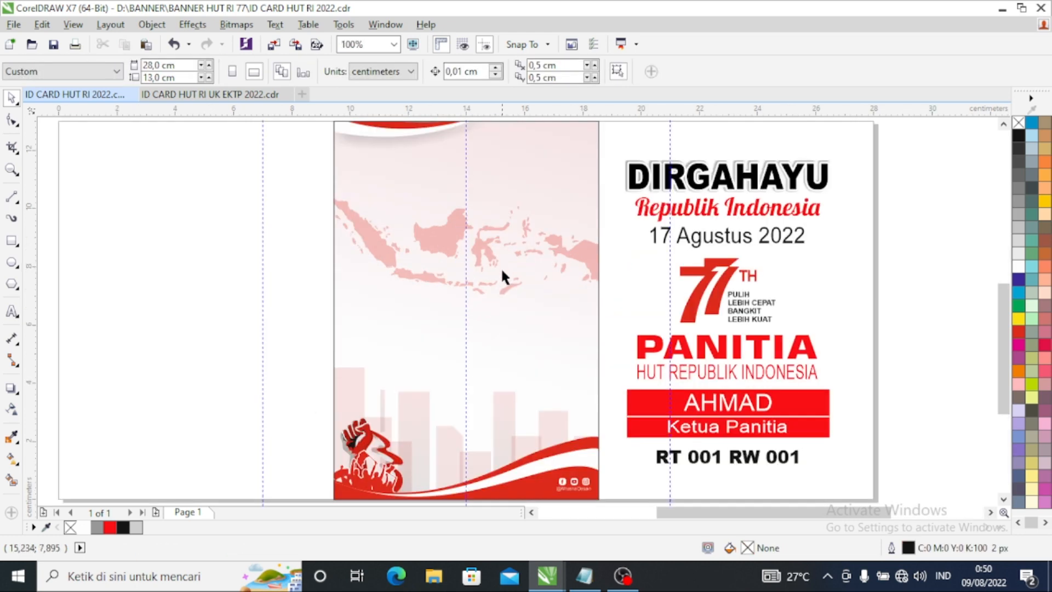
scroll(479, 344, "down", 1)
scroll(444, 237, "up", 1)
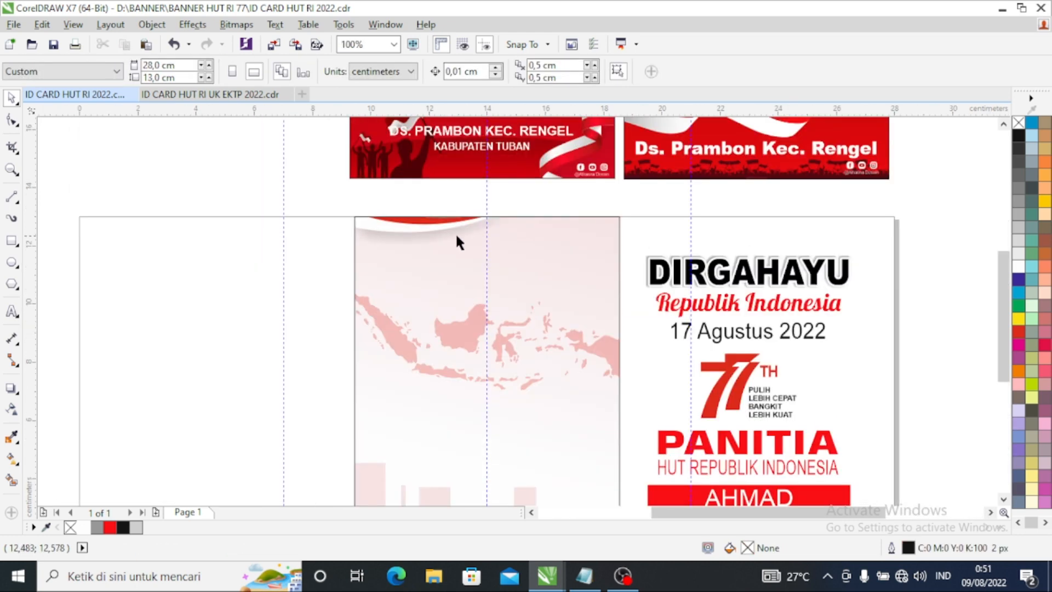
Step: Extract the contents of the card background's PowerClip frame
scroll(458, 240, "down", 1)
left_click(462, 297)
right_click(462, 297)
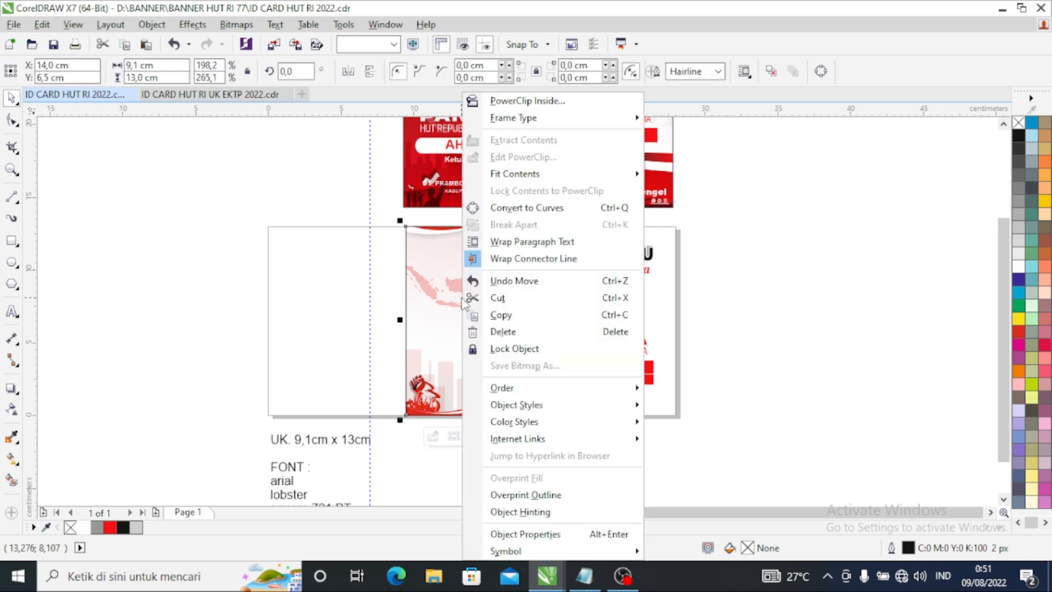
left_click(517, 139)
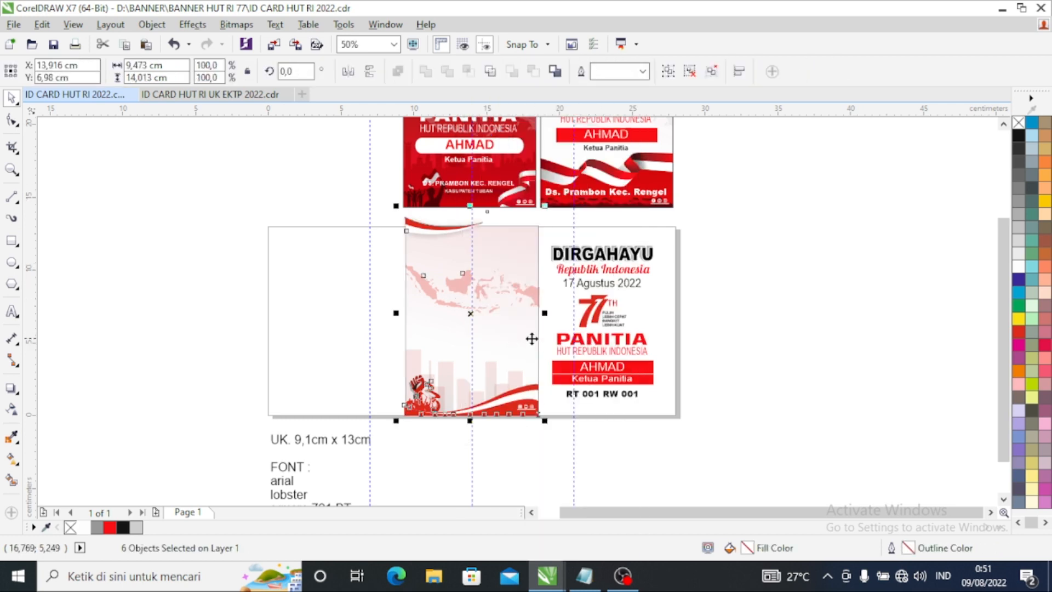
key("Escape")
Step: Move the gradient, Indonesia map, upper ribbon, raised-fist artwork, lower wave and skyline separately out of the card frame
left_click_drag(365, 318, 305, 318)
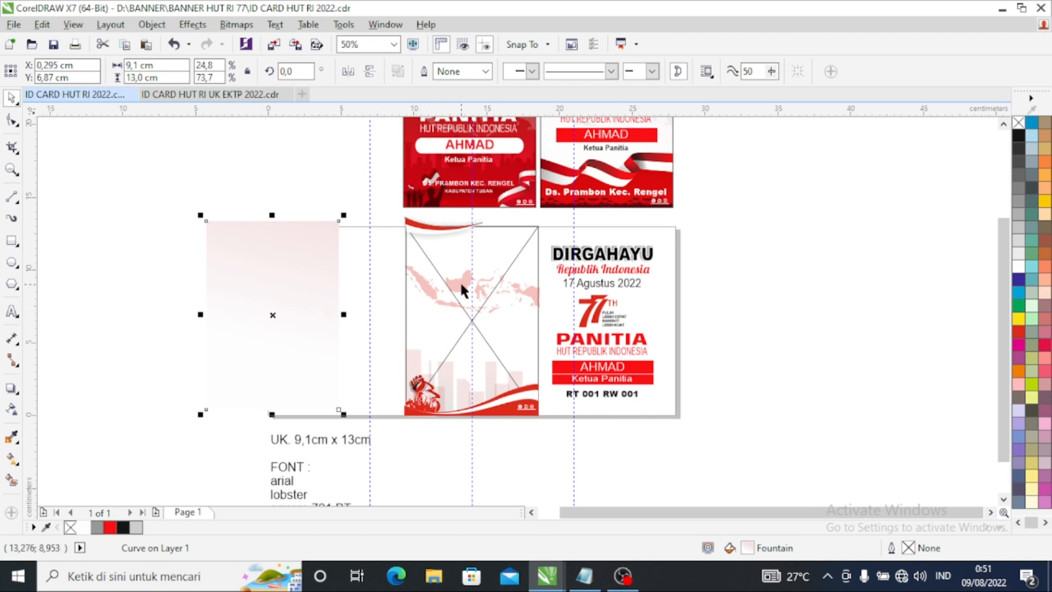
left_click_drag(462, 289, 267, 261)
left_click_drag(445, 229, 282, 195)
left_click_drag(428, 402, 257, 367)
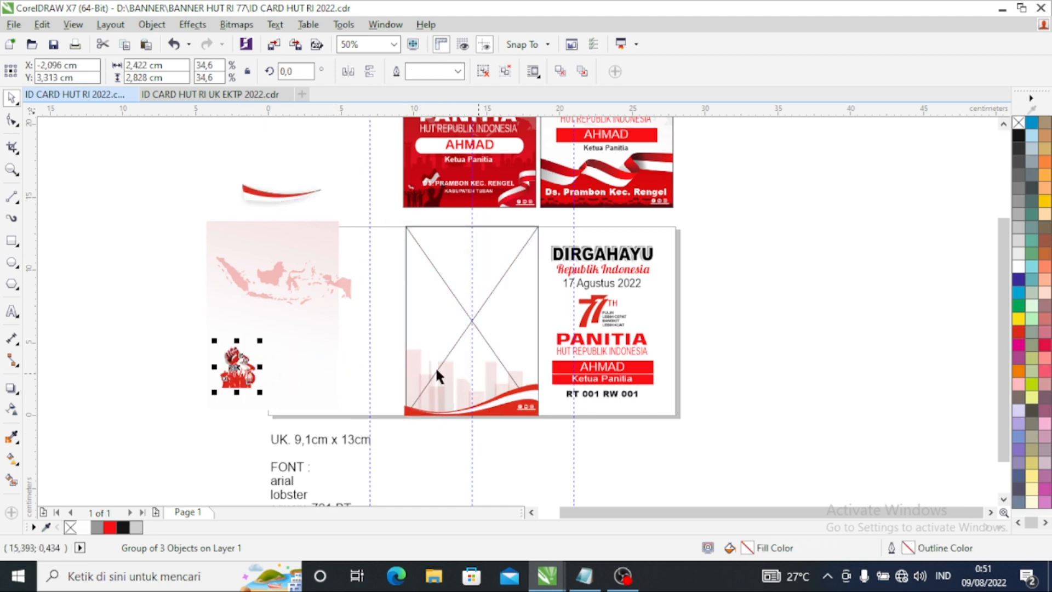
left_click_drag(499, 435, 497, 438)
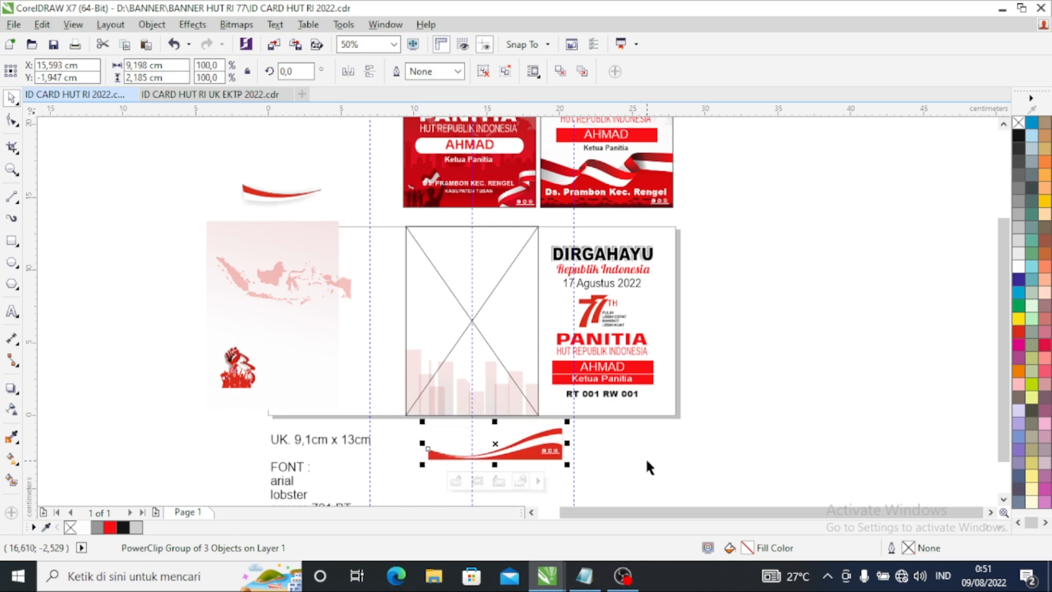
left_click(426, 330)
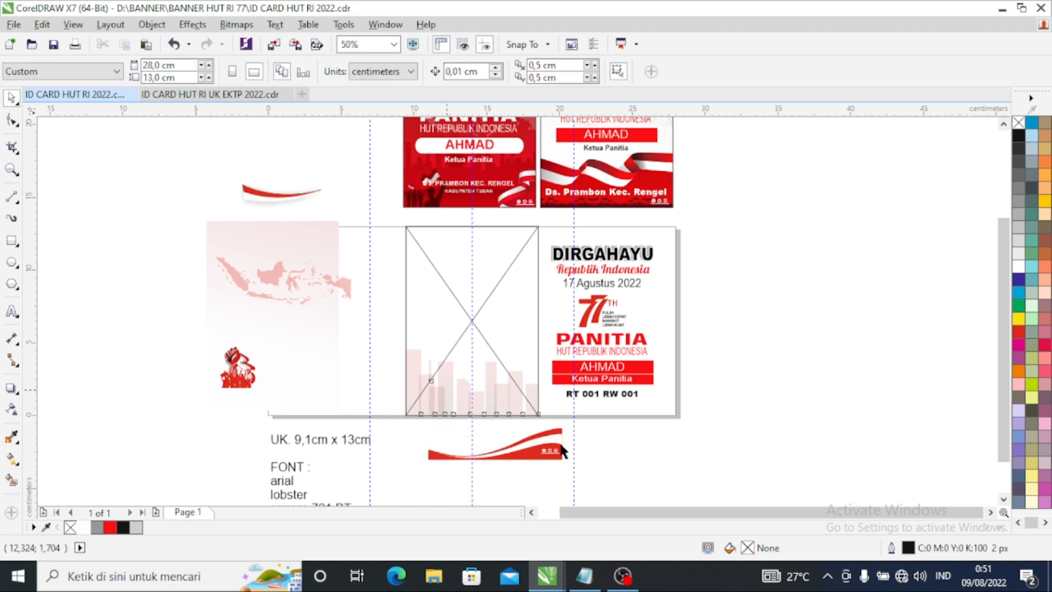
left_click_drag(661, 444, 662, 443)
left_click(826, 421)
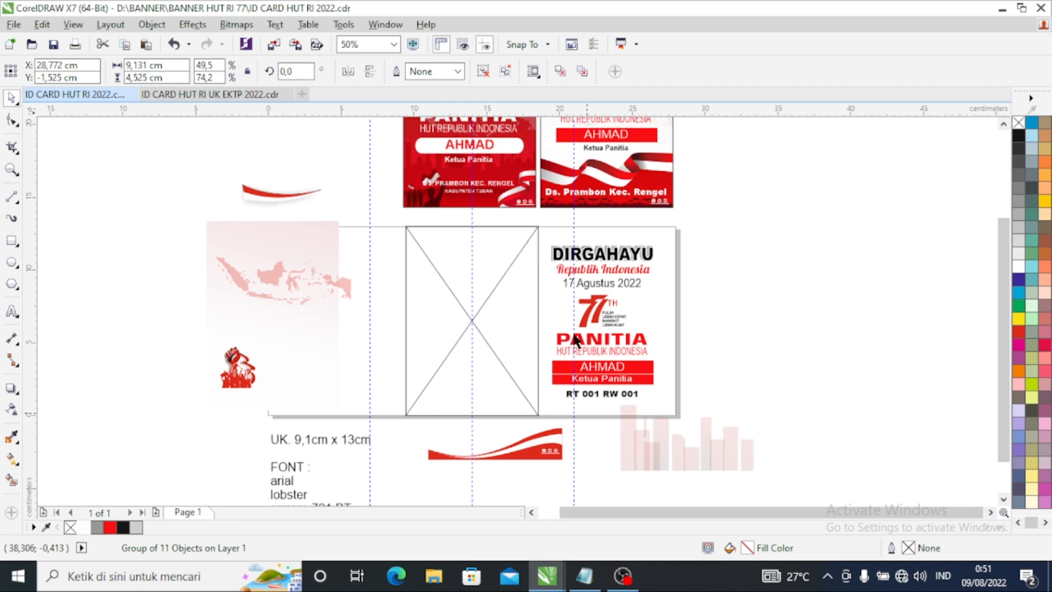
Step: Place the gradient rectangle inside the empty card frame as PowerClip content, aligned to the frame, and finish editing the contents
left_click_drag(302, 338, 488, 340)
left_click(435, 438)
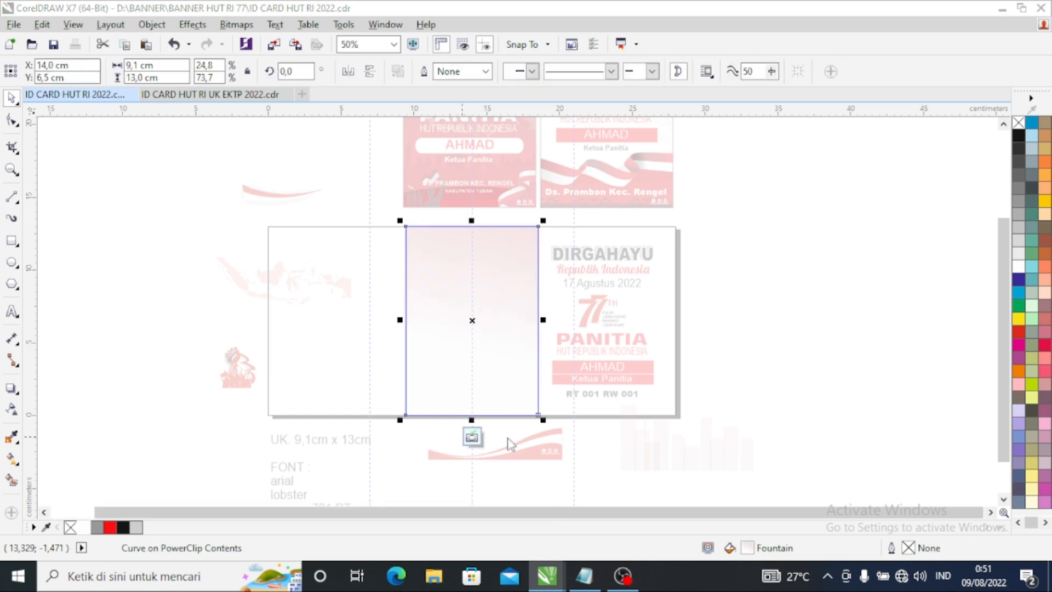
left_click(471, 437)
Step: Move the skyline group to the frame's bottom edge and PowerClip it inside the card frame
left_click(718, 454)
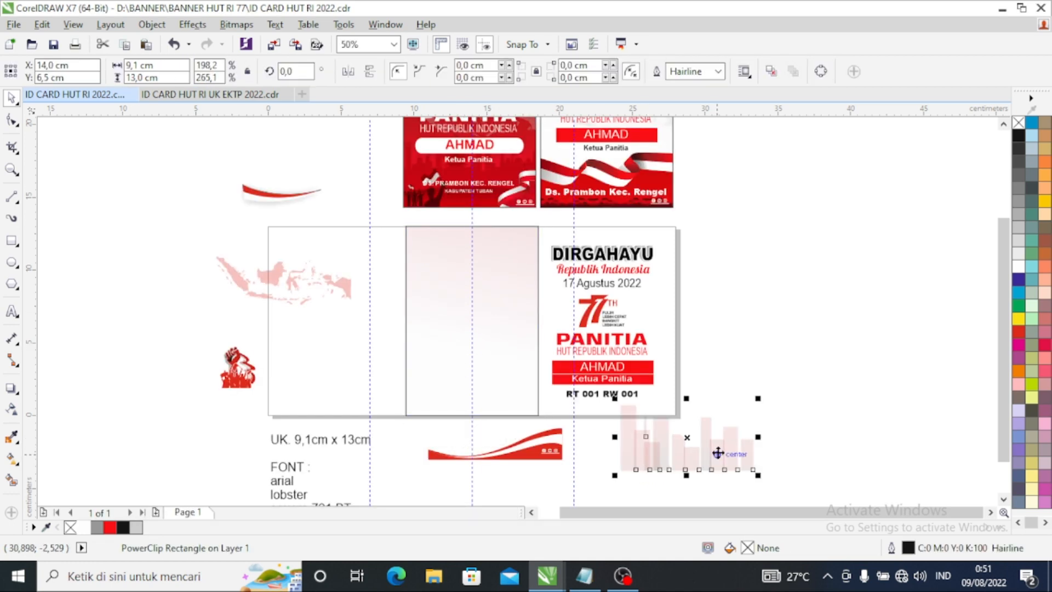
left_click_drag(525, 400, 473, 380)
scroll(493, 411, "up", 3)
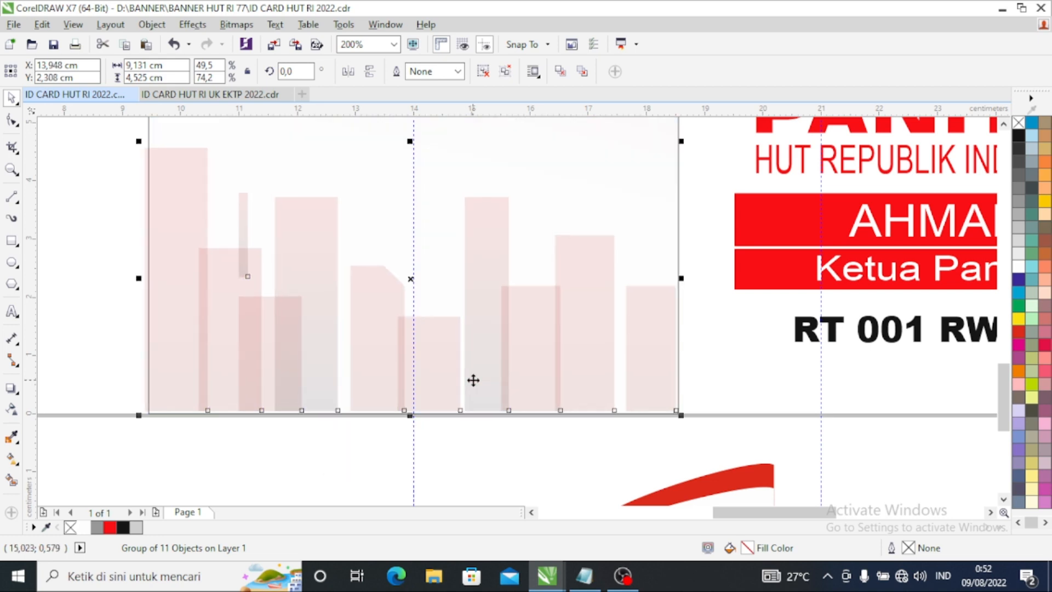
right_click(462, 352)
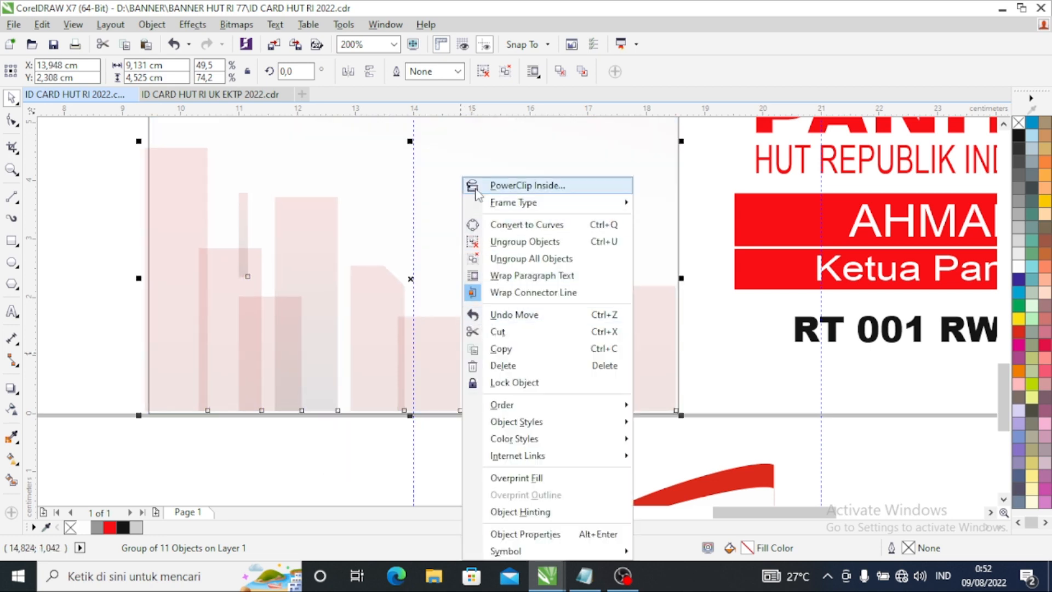
left_click(482, 186)
left_click(405, 244)
scroll(493, 318, "down", 2)
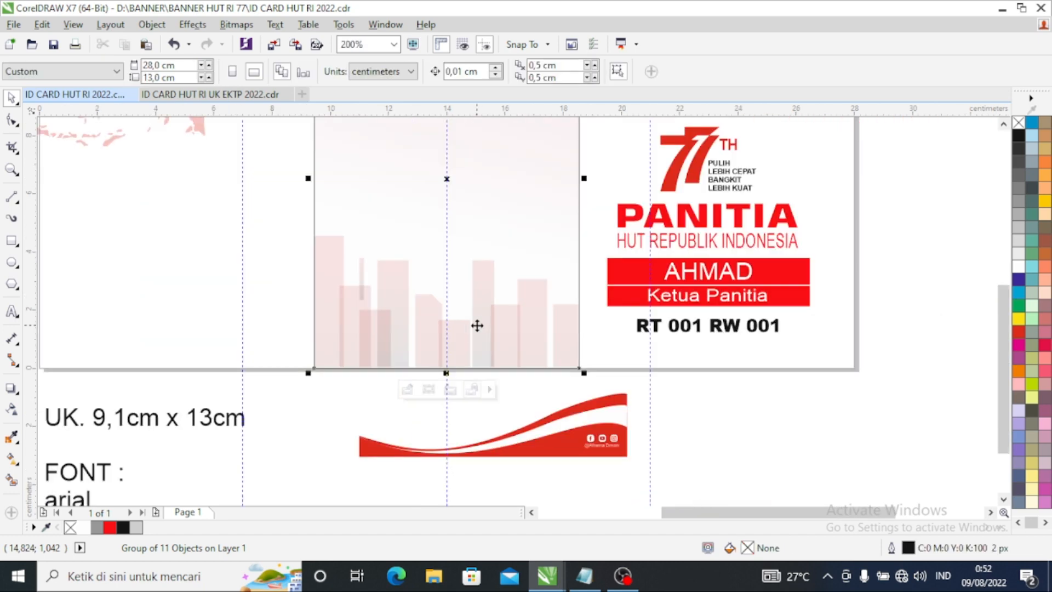
key("Escape")
Step: Position the raised-fist artwork in the frame's lower-left corner and the red-and-white wave along its bottom edge
scroll(475, 363, "down", 1)
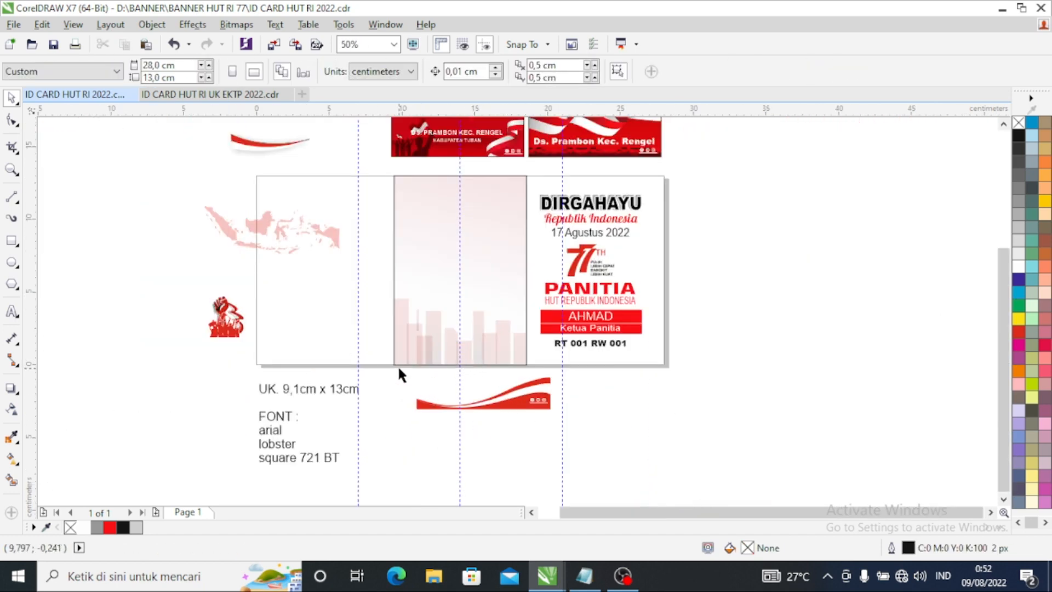
scroll(399, 370, "up", 1)
left_click_drag(52, 278, 425, 328)
left_click_drag(626, 436, 578, 340)
left_click(647, 425)
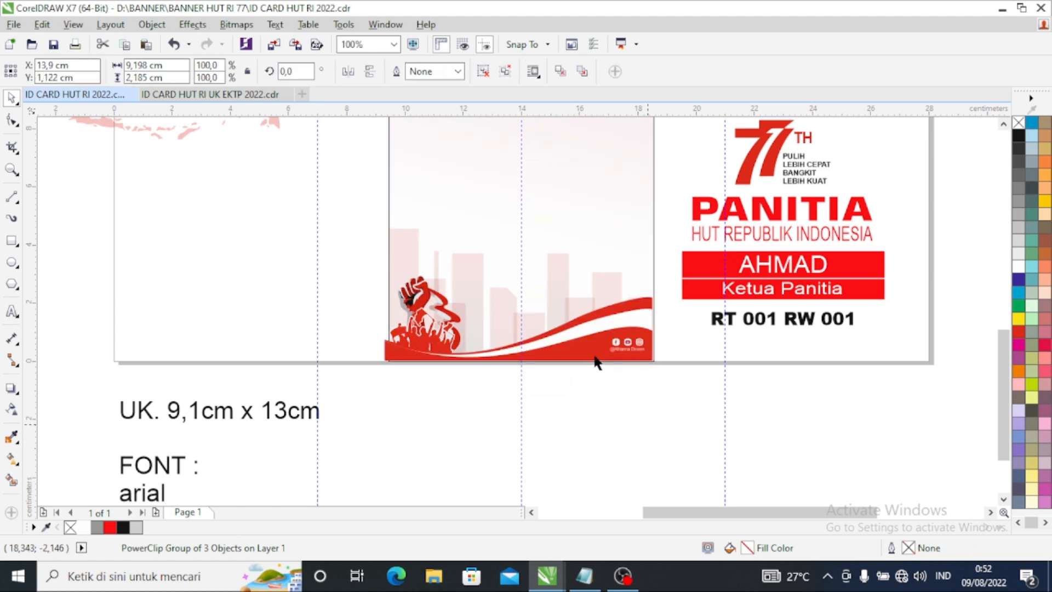
Step: PowerClip the raised-fist artwork inside the card frame
left_click(590, 342)
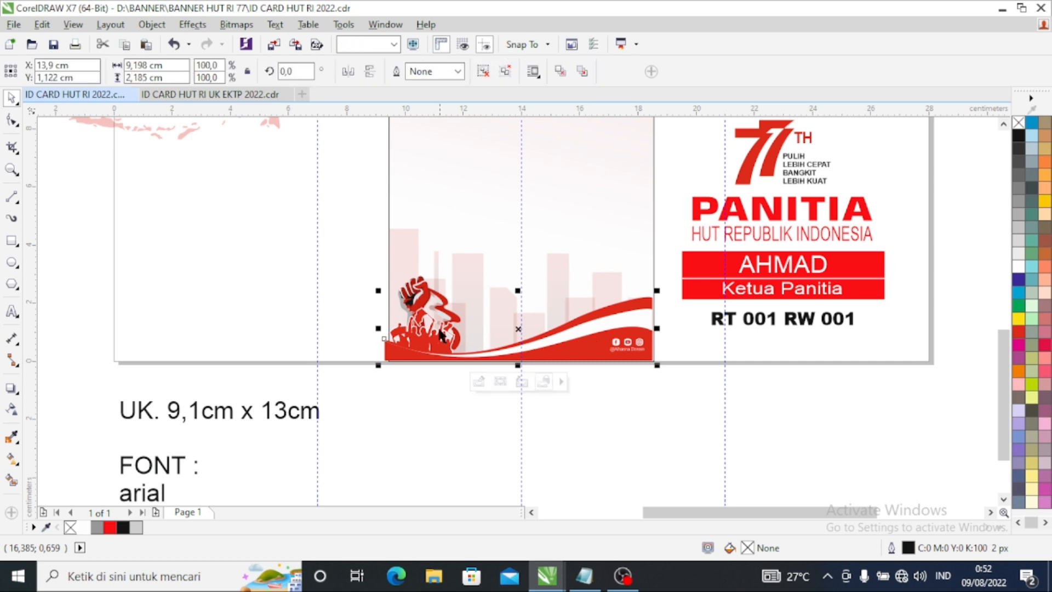
left_click(423, 316)
right_click(423, 316)
left_click(433, 184)
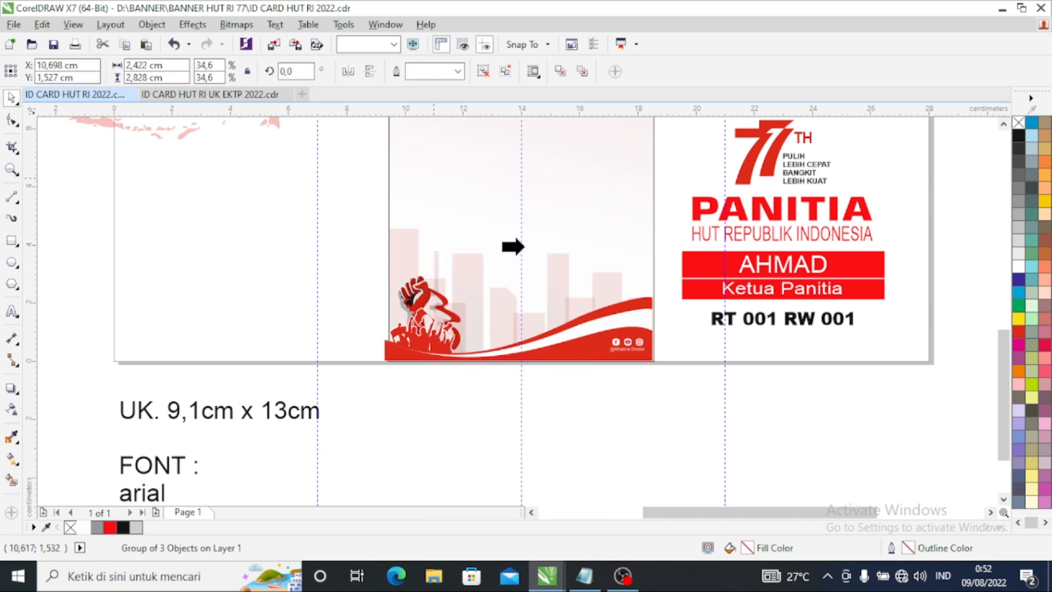
left_click(515, 176)
left_click(636, 397)
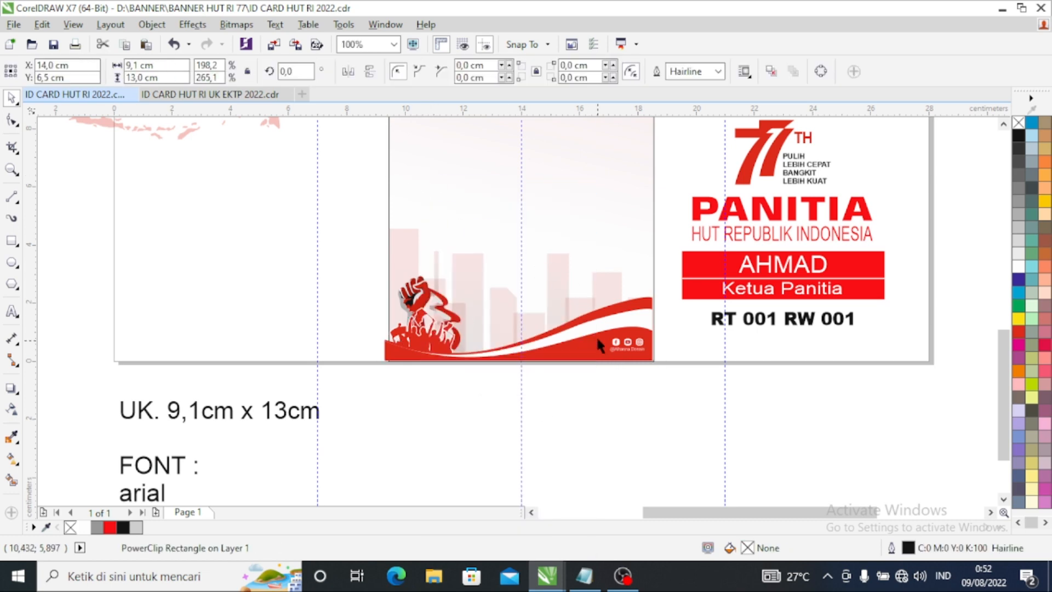
Step: PowerClip the red-and-white wave inside the card frame
left_click(598, 340)
right_click(599, 340)
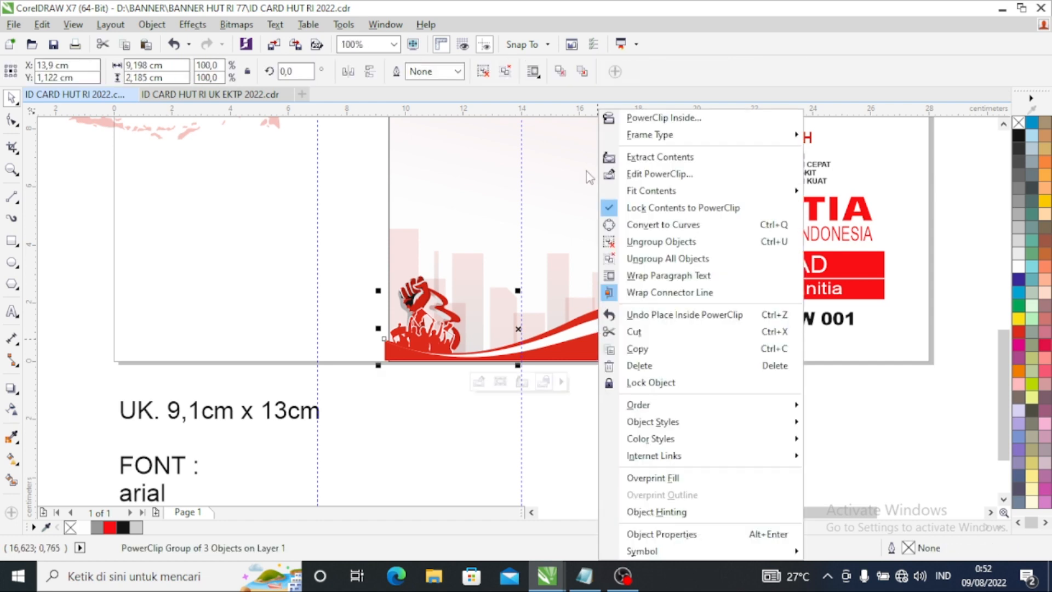
left_click(640, 113)
left_click(631, 344)
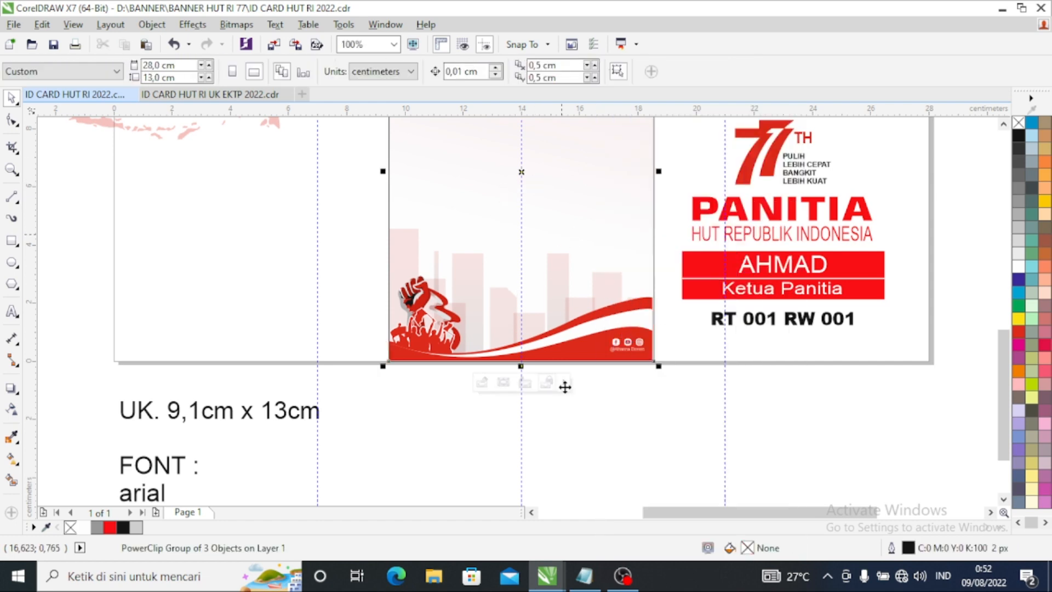
key("Escape")
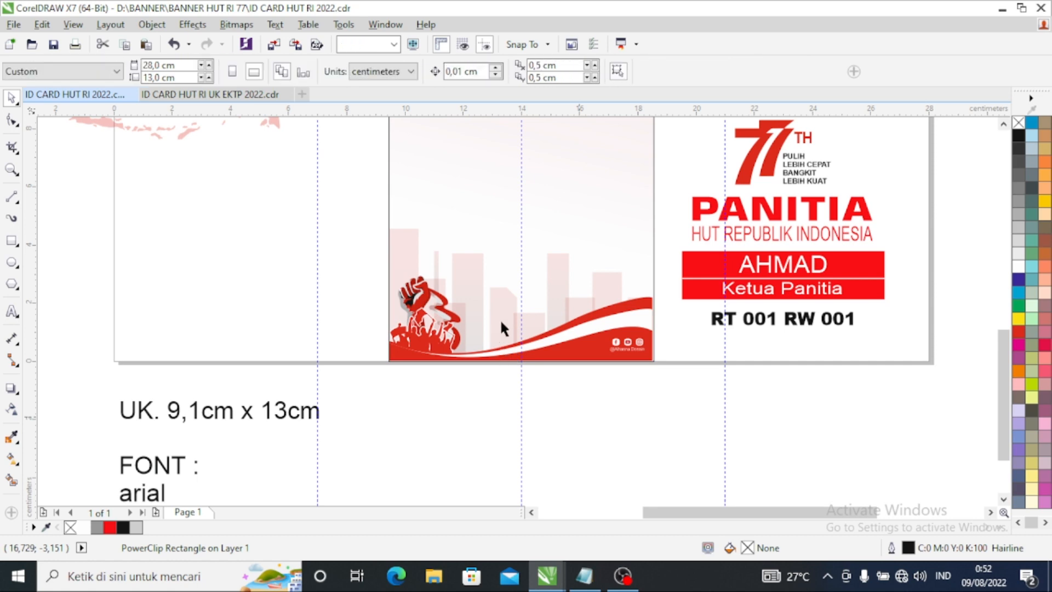
Step: Move the Indonesia map across the middle of the card and PowerClip it inside the frame
scroll(500, 318, "down", 2)
left_click_drag(311, 202, 500, 237)
right_click(528, 242)
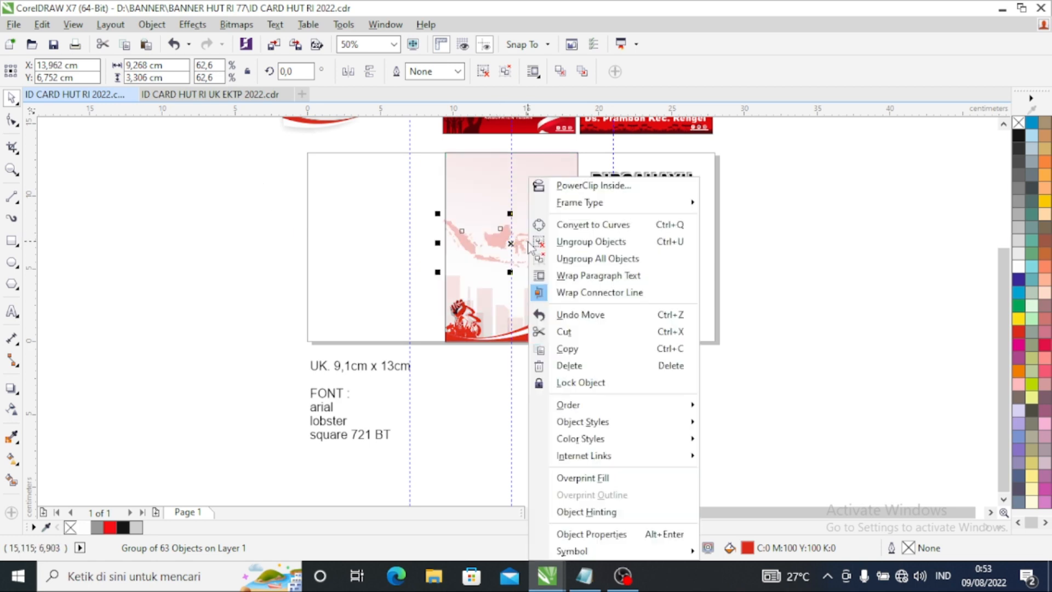
left_click(554, 183)
left_click(518, 204)
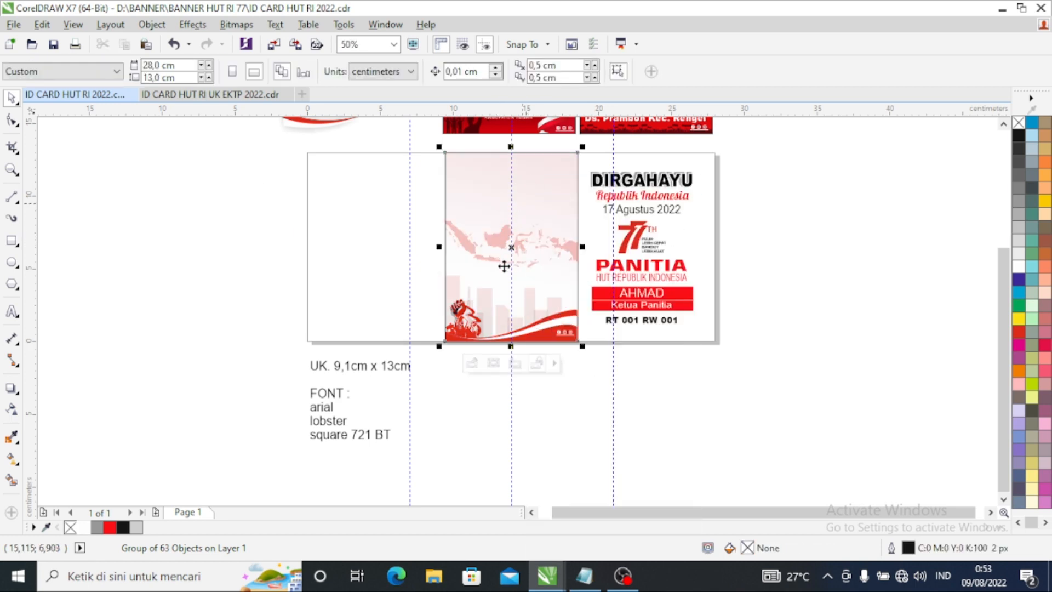
Step: Position the red-and-white ribbon over the frame's upper-left corner, nudging it to about X 12.05 cm, Y 13.0 cm
scroll(511, 204, "down", 1)
scroll(501, 202, "up", 1)
left_click_drag(280, 141, 444, 173)
scroll(444, 173, "up", 2)
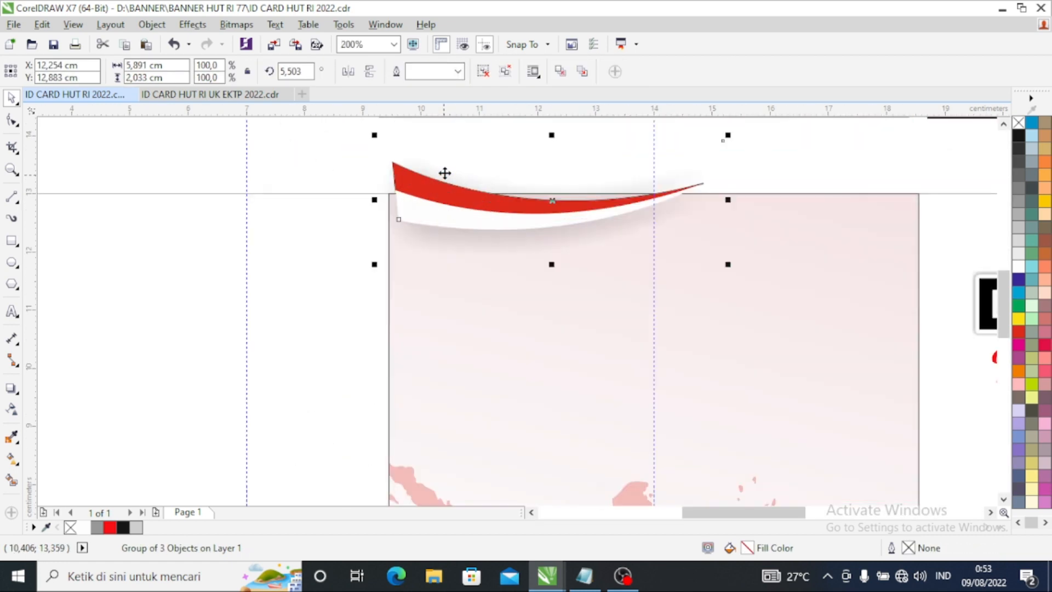
left_click_drag(470, 222, 436, 219)
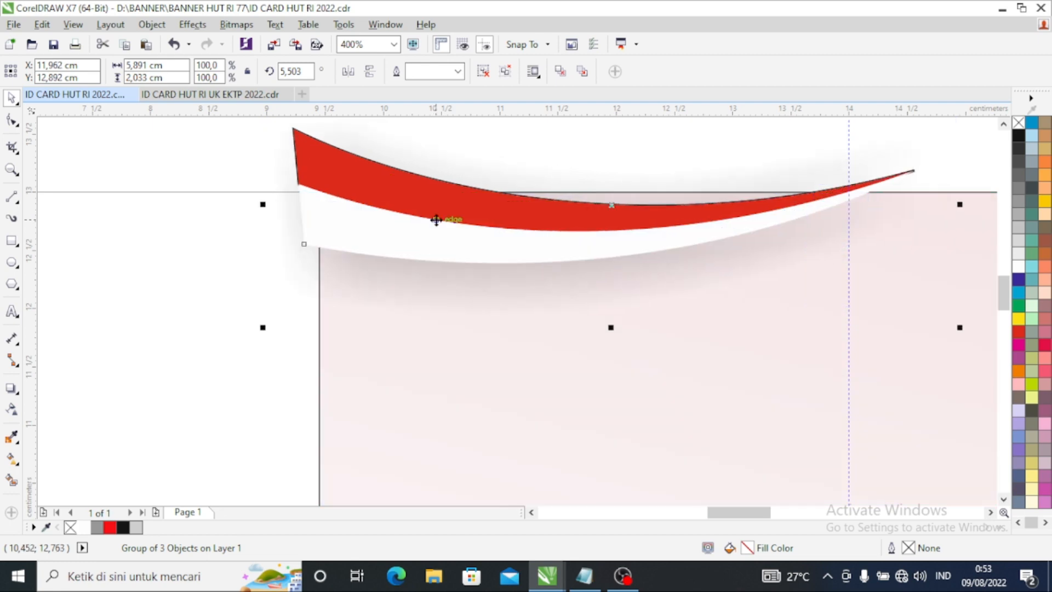
key("Right")
key("Right")
key("Right")
key("Right")
key("Right")
key("Right")
key("Right")
key("Right")
key("Right")
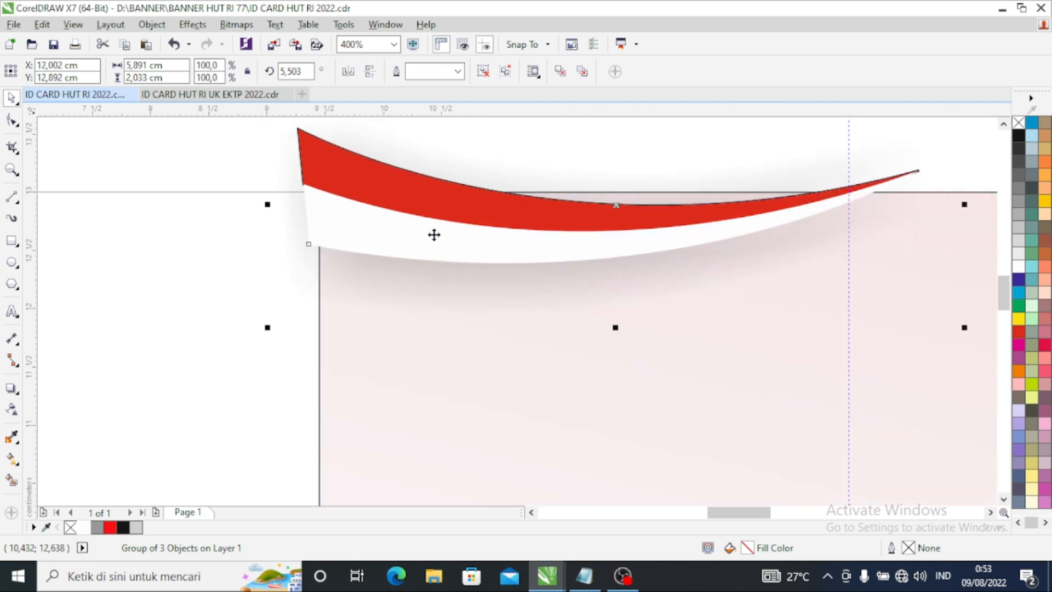
key("Up")
key("Up")
key("Up")
key("Up")
key("Up")
key("Up")
key("Up")
key("Up")
key("Up")
key("Up")
key("Up")
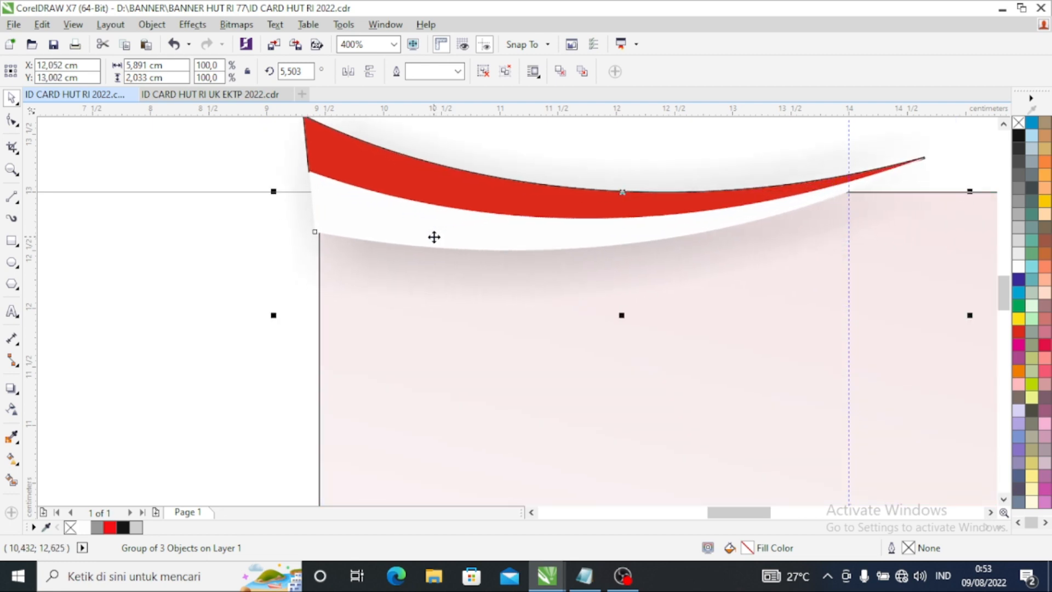
Step: PowerClip the red-and-white ribbon inside the card frame
right_click(437, 228)
left_click(516, 187)
left_click(381, 432)
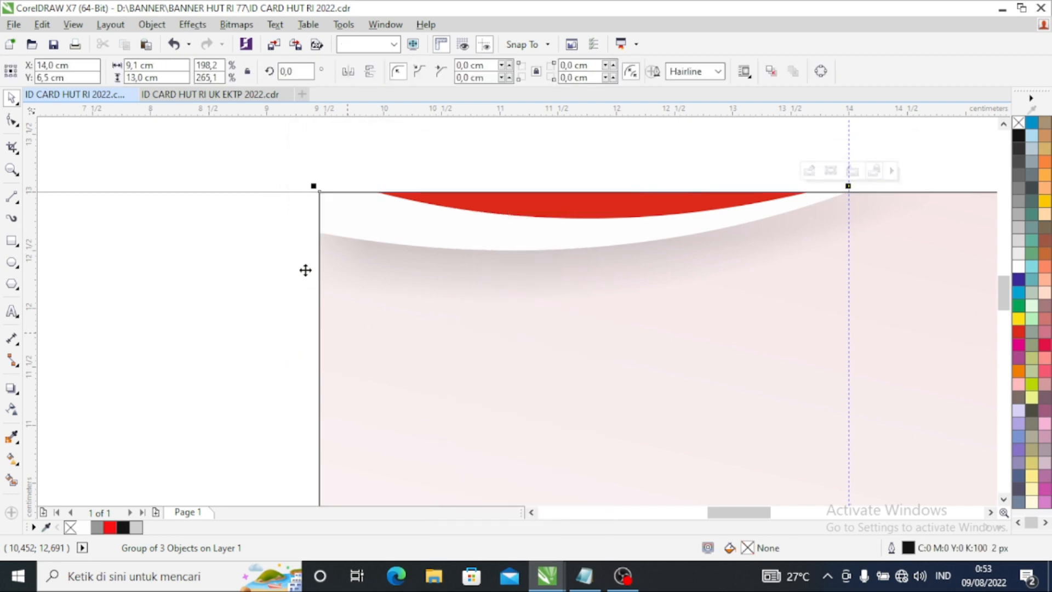
Step: Center the grouped card text and 77th logo on the page, over the card background
scroll(356, 247, "down", 2)
scroll(432, 301, "down", 1)
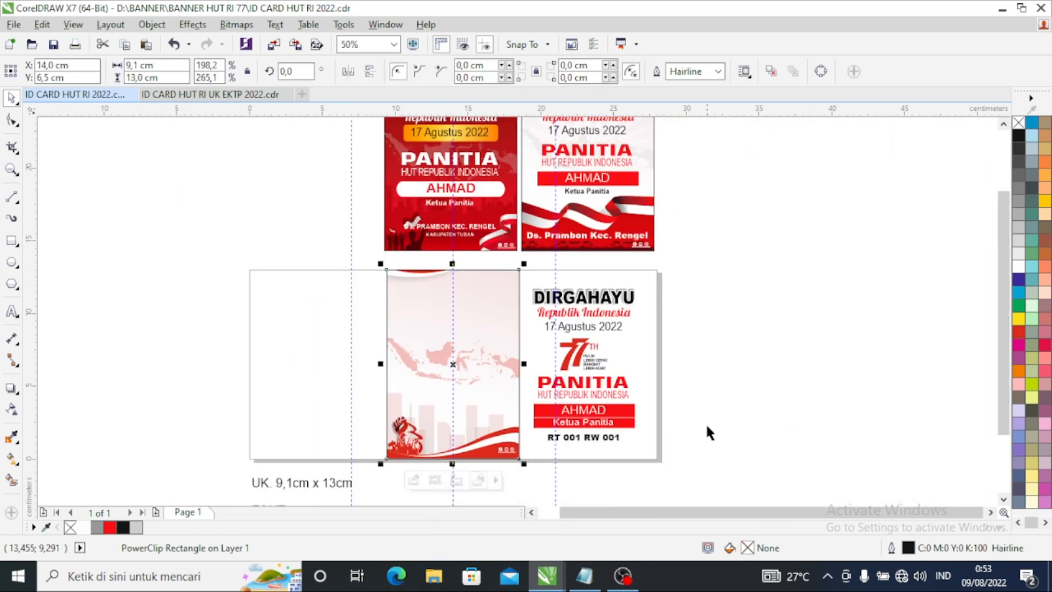
key("Escape")
left_click(589, 389)
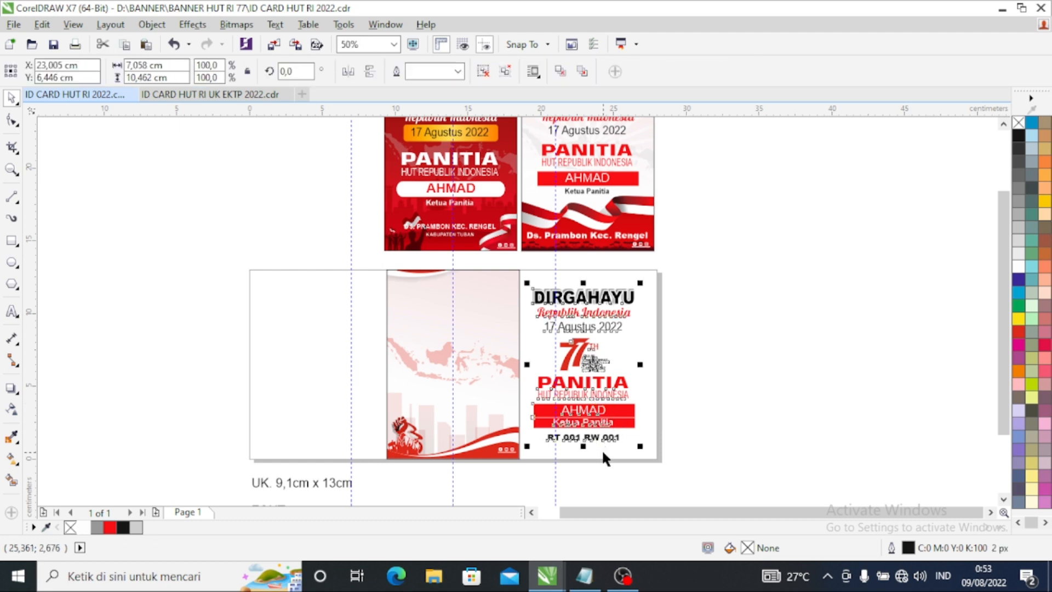
key("p")
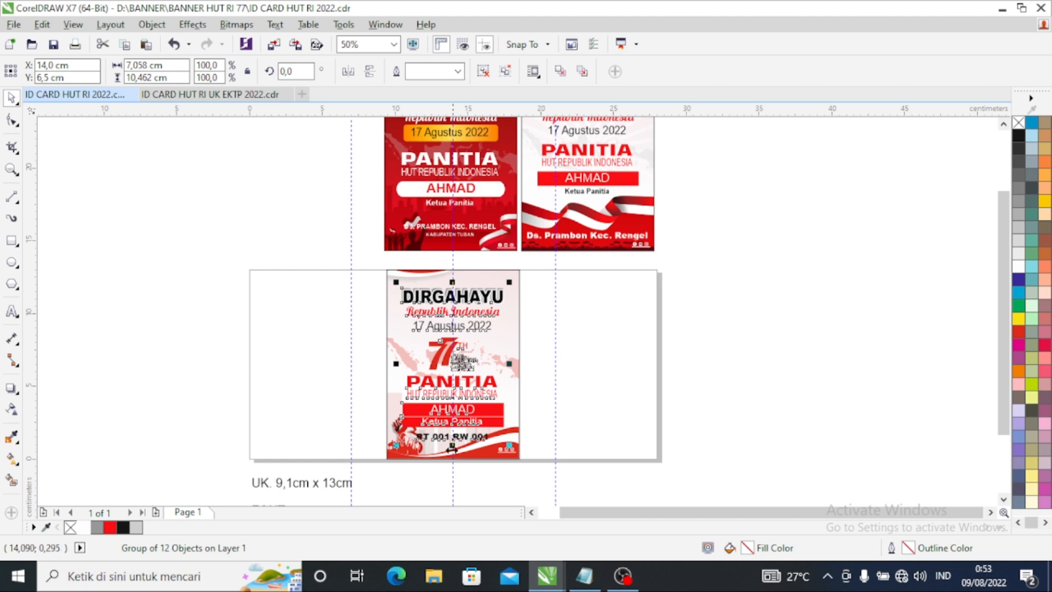
Step: Nudge the text and logo group straight up to Y 7.34 cm
scroll(452, 446, "up", 1)
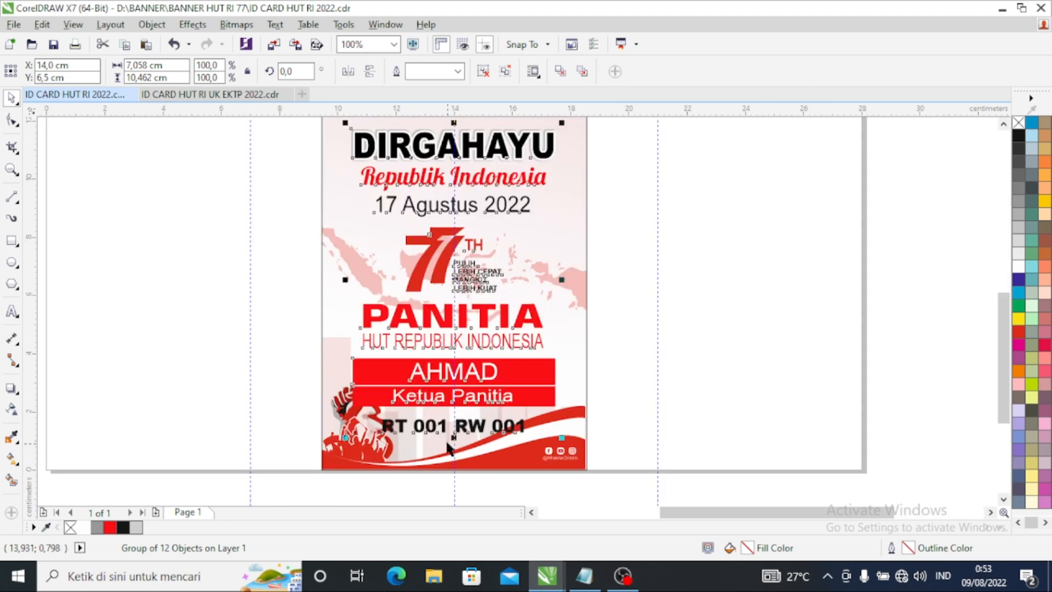
scroll(448, 446, "down", 1)
scroll(447, 315, "up", 1)
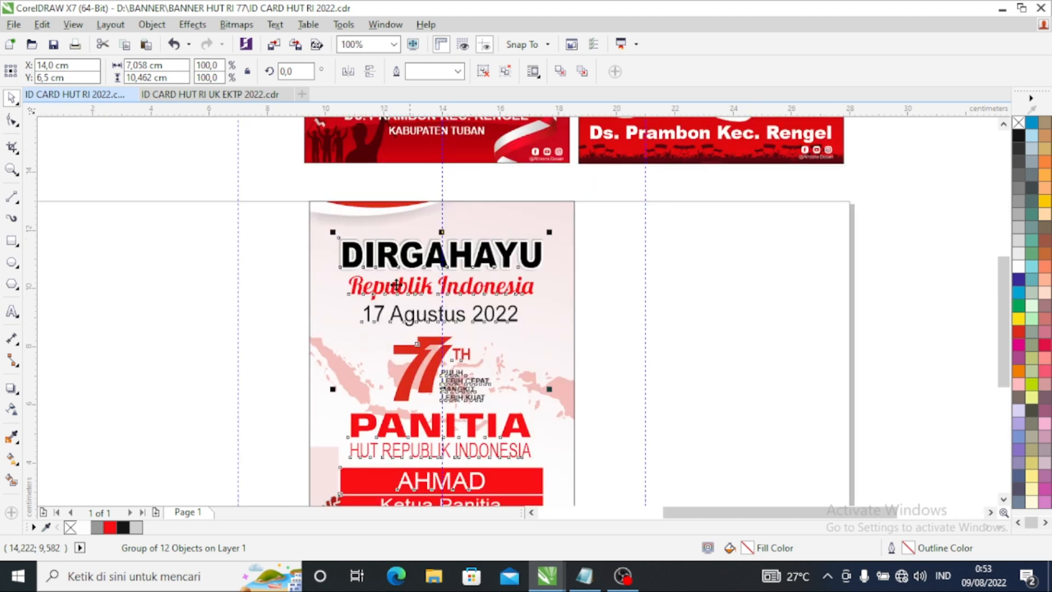
mouse_move(441, 253)
left_mouse_down()
mouse_move(435, 238)
mouse_move(439, 253)
left_mouse_up()
key("Up")
key("Up")
key("Up")
key("Up")
key("Up")
key("Up")
key("Up")
key("Up")
key("Up")
key("Up")
key("Up")
key("Up")
key("Up")
key("Up")
key("Up")
key("Up")
scroll(439, 254, "down", 2)
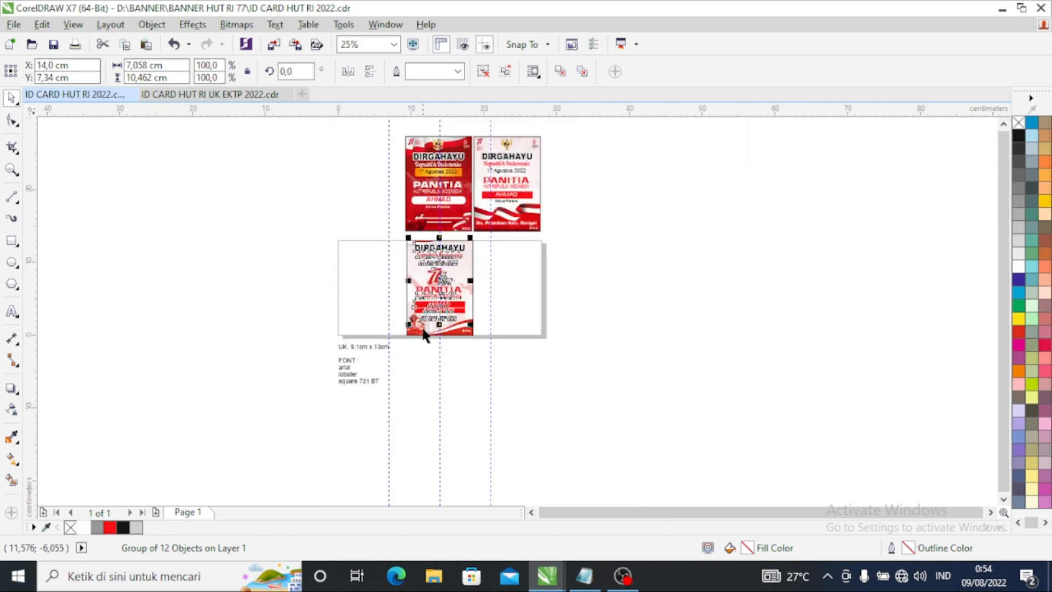
scroll(424, 337, "up", 1)
key("Escape")
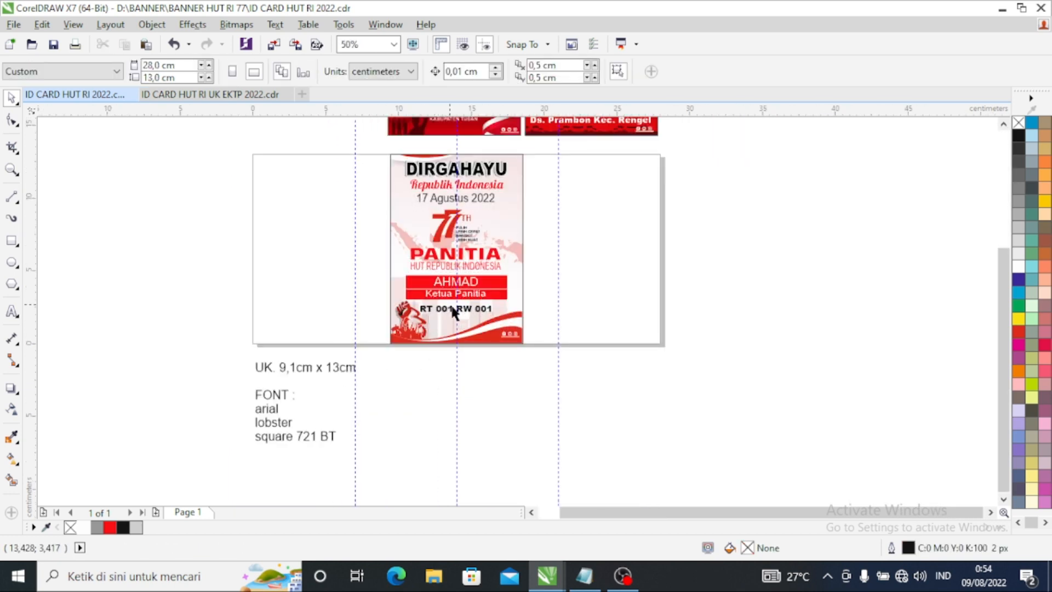
Step: Ungroup the card's text and logo group into separate objects
scroll(464, 352, "down", 1)
scroll(472, 299, "up", 1)
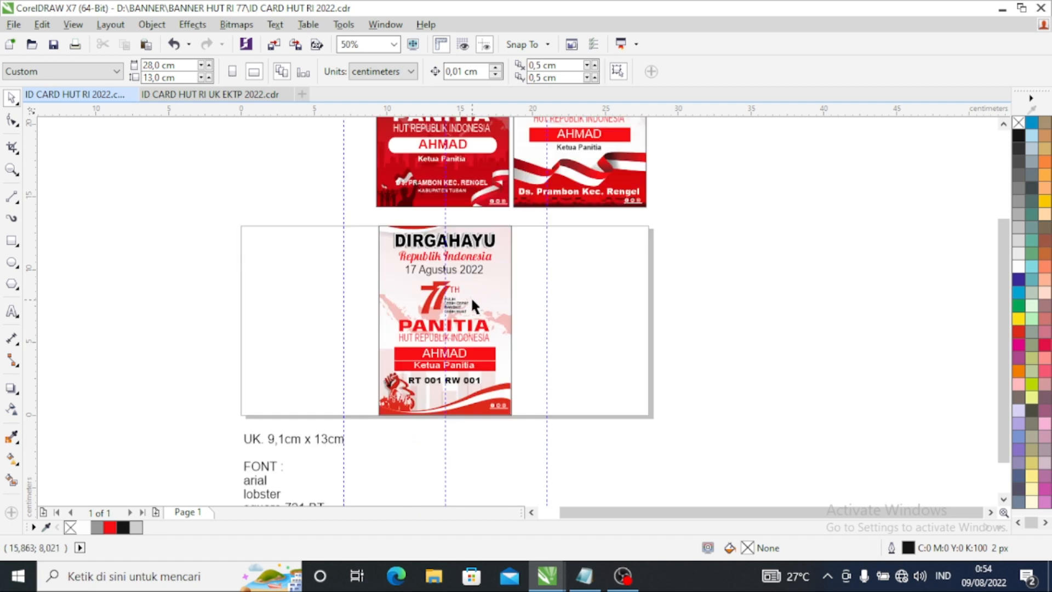
scroll(436, 257, "up", 1)
scroll(441, 346, "down", 1)
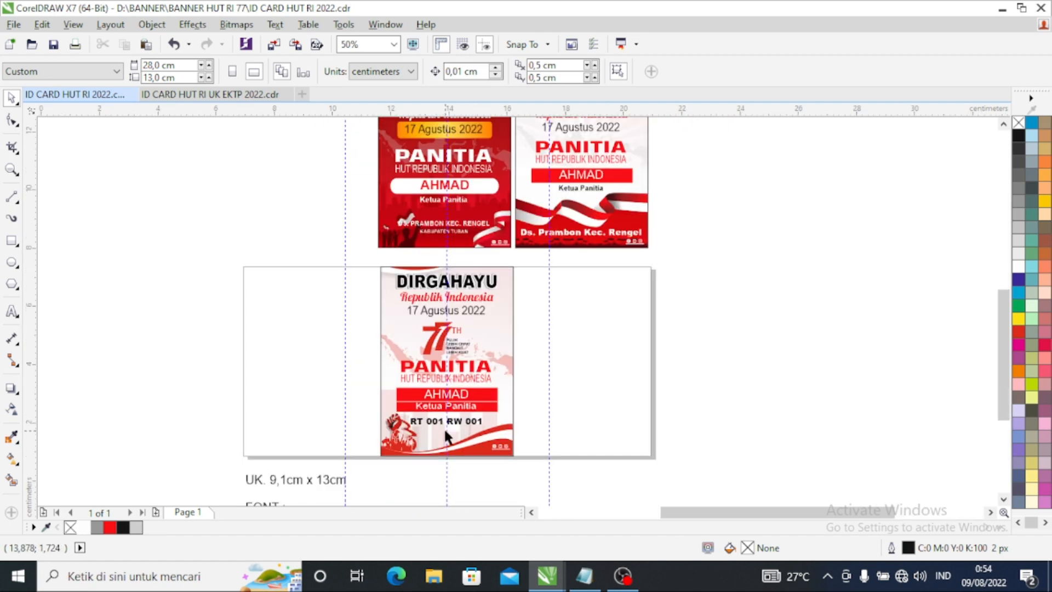
scroll(444, 428, "up", 2)
left_click(476, 406)
right_click(474, 406)
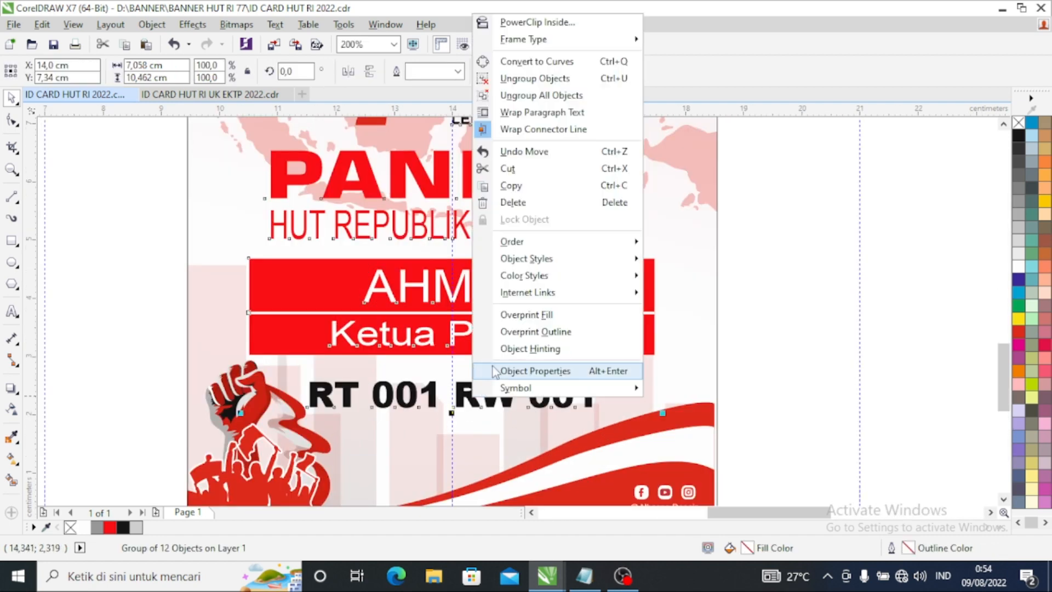
left_click(529, 79)
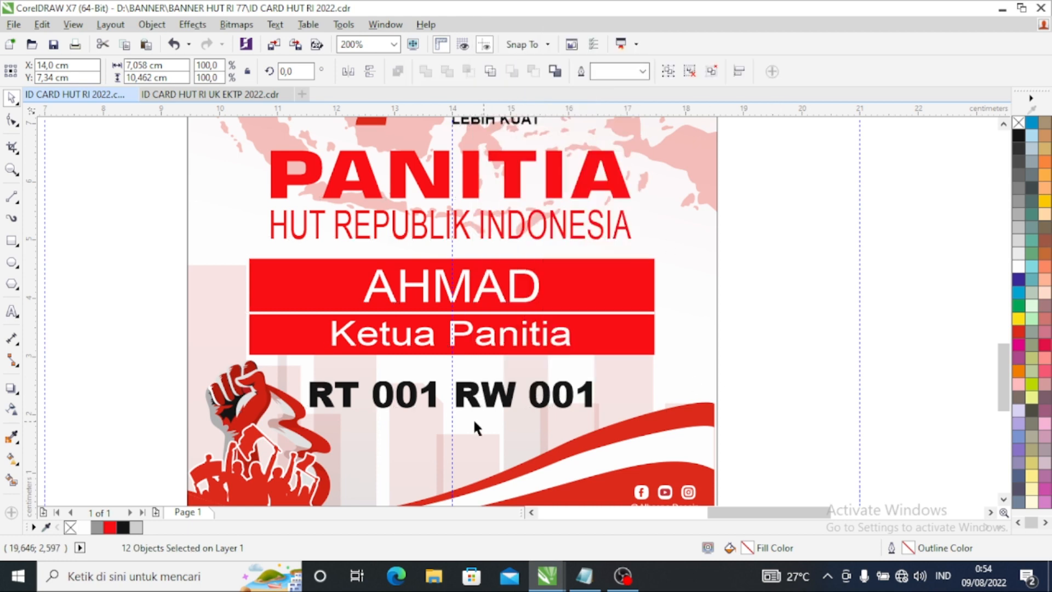
Step: Retype the RW number in the black bottom text line as 001
left_click(469, 399)
left_click(12, 312)
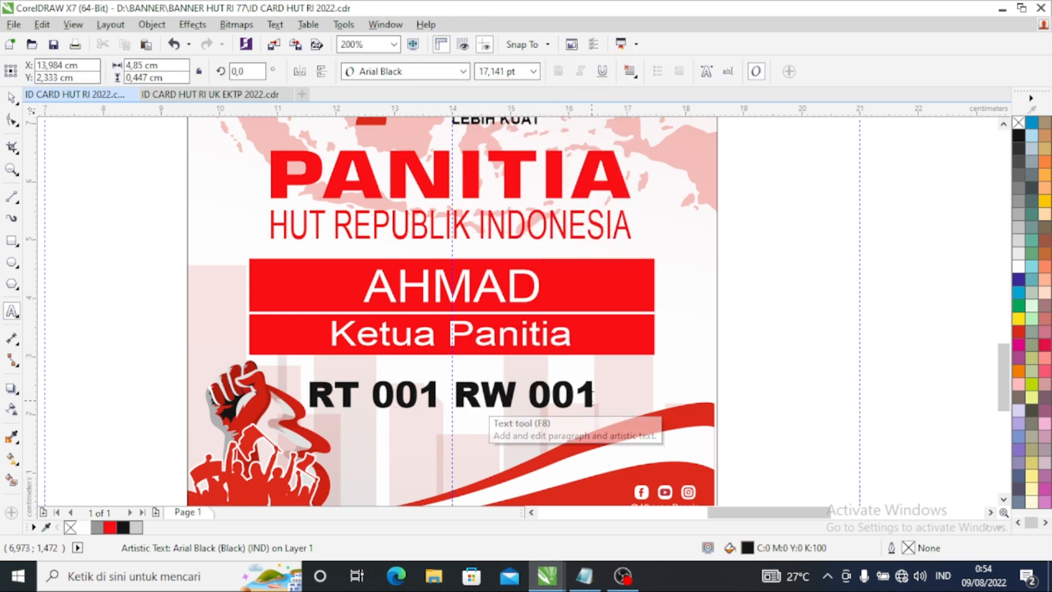
left_click_drag(597, 394, 513, 395)
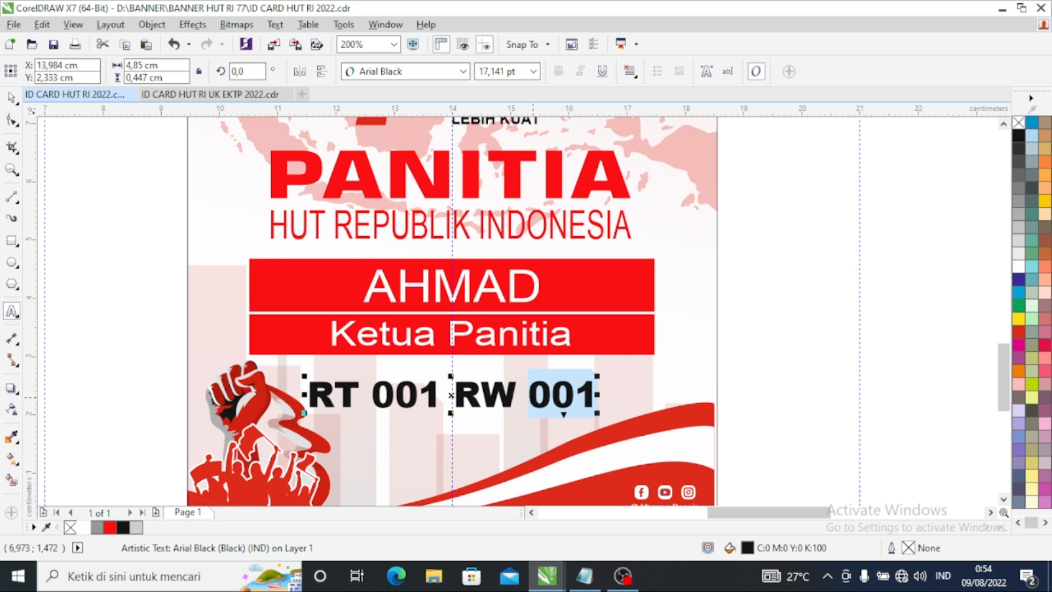
type("001")
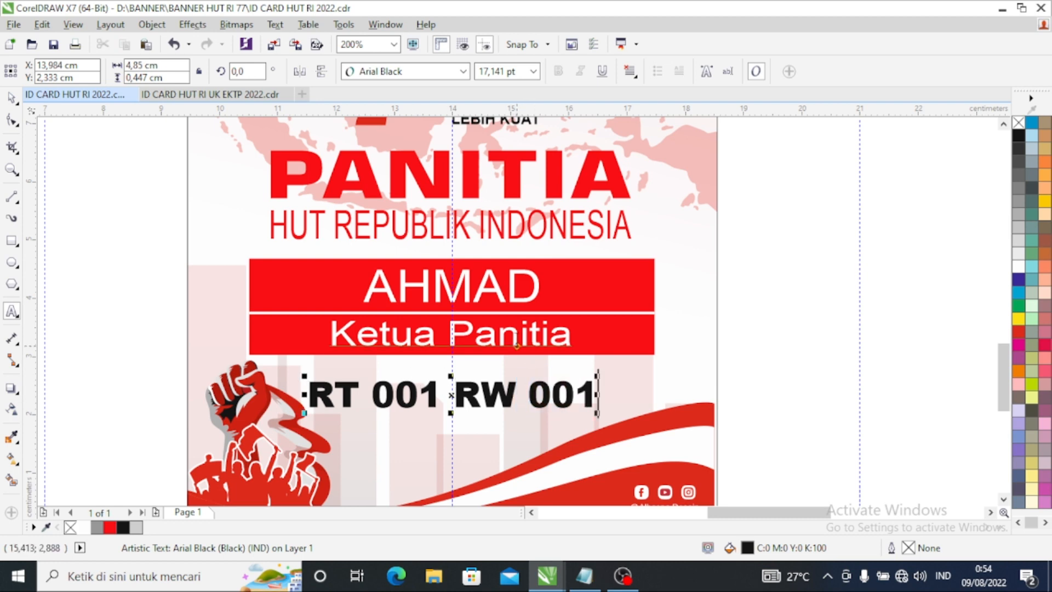
Step: Retype the position line in the lower red bar as "Ketua Panitia"
left_click_drag(573, 335, 346, 340)
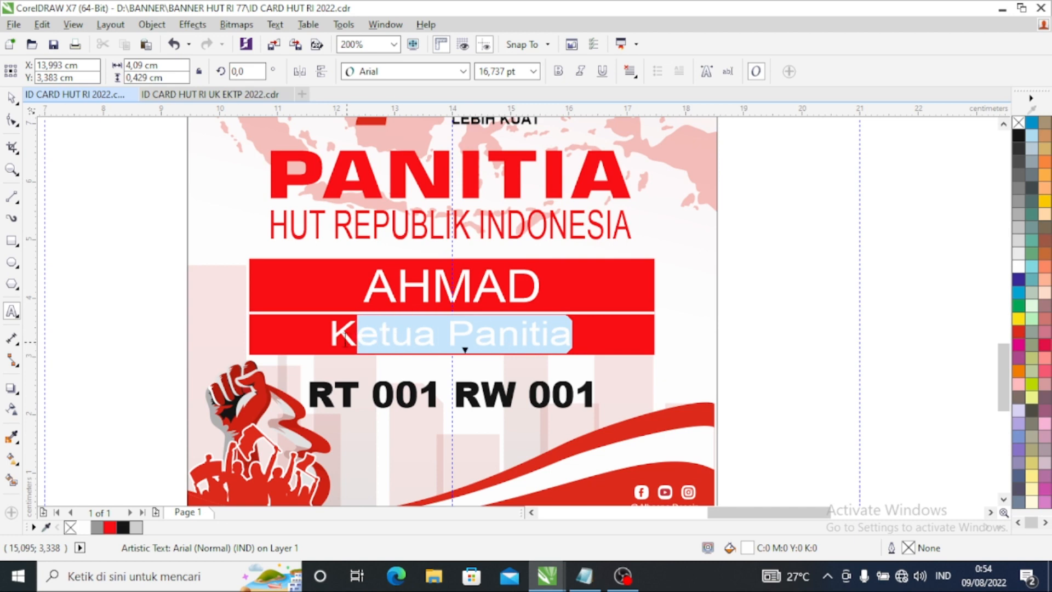
key("BackSpace")
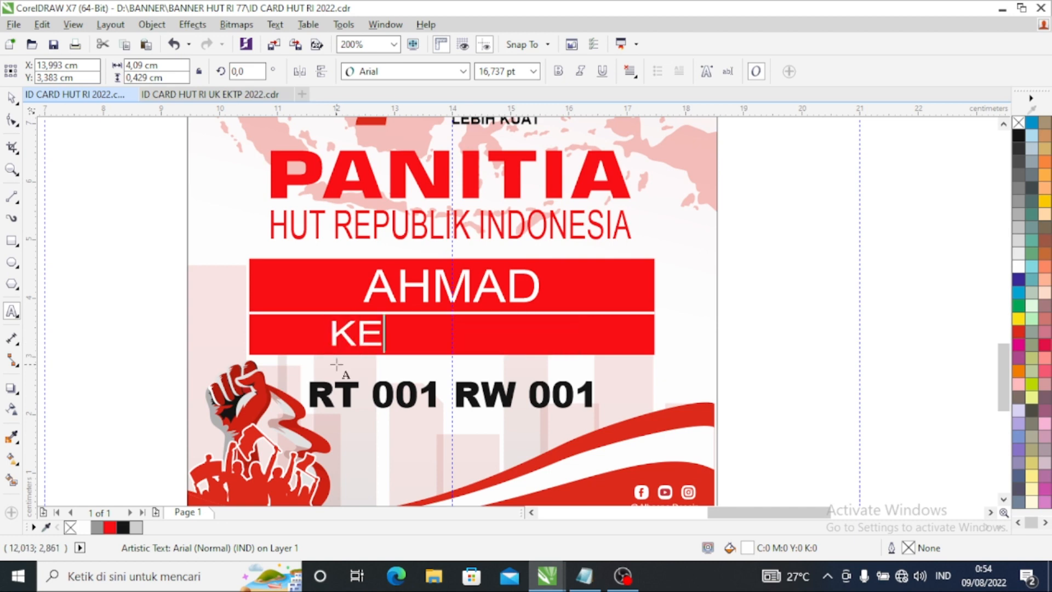
key("BackSpace")
key("BackSpace")
key("BackSpace")
key("BackSpace")
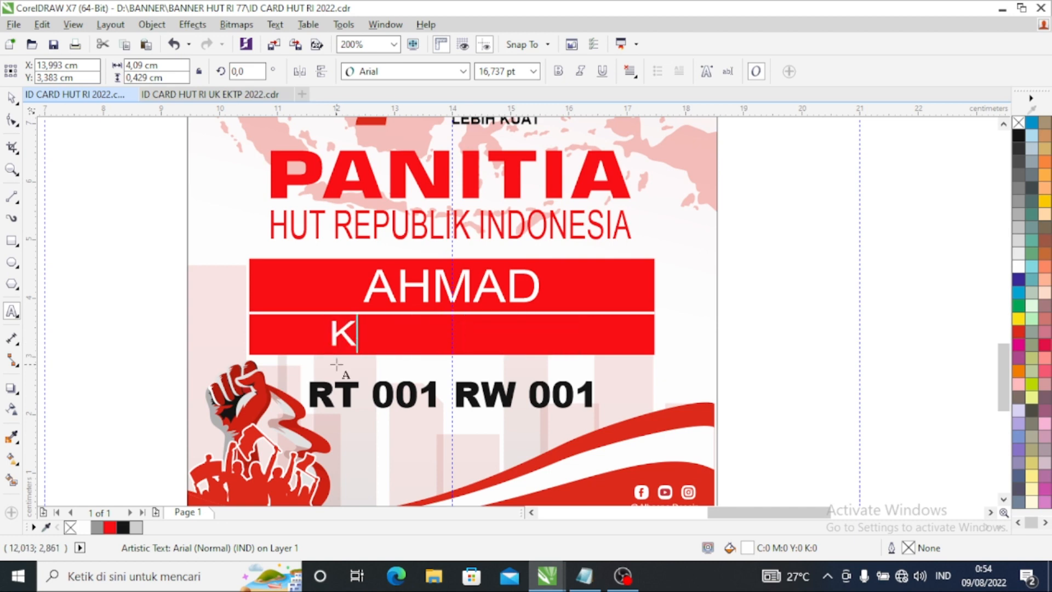
type("etua ")
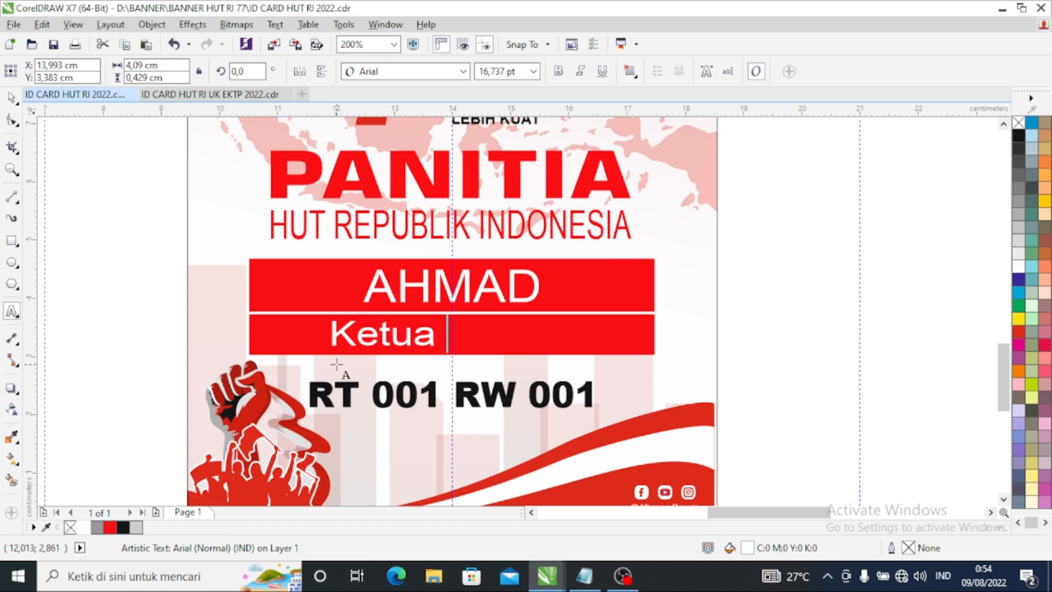
type("Panitia")
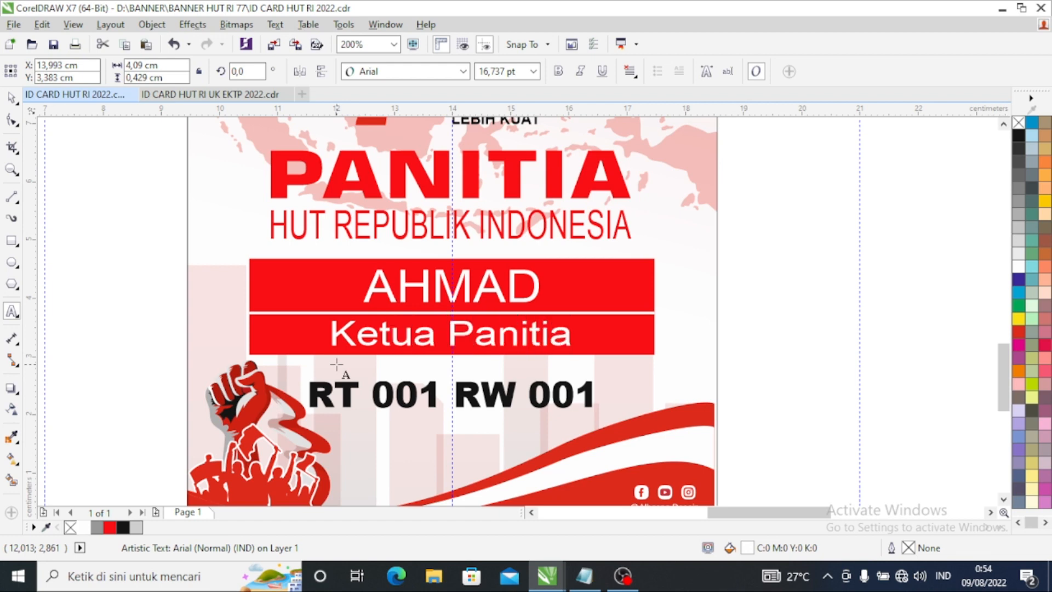
Step: Retype the committee member's name in the upper red bar and make it bold
left_click(513, 285)
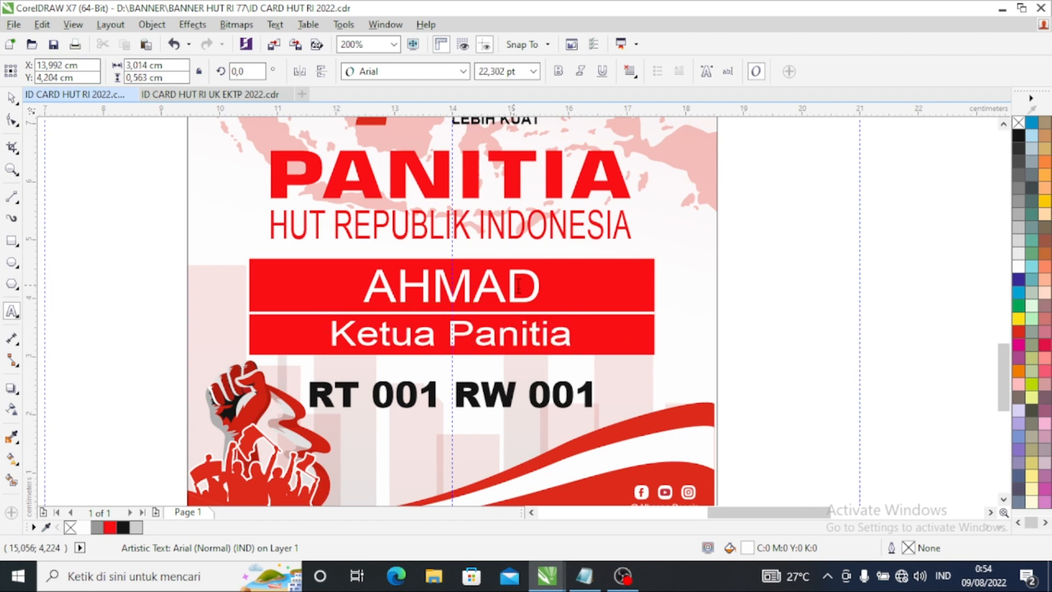
left_click_drag(542, 285, 396, 285)
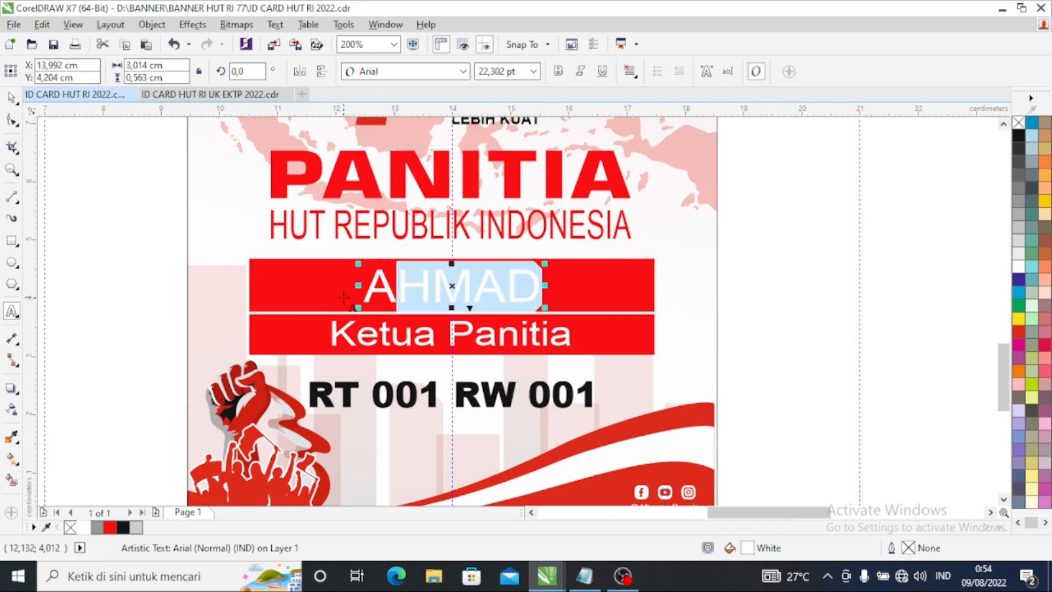
type("HMAD")
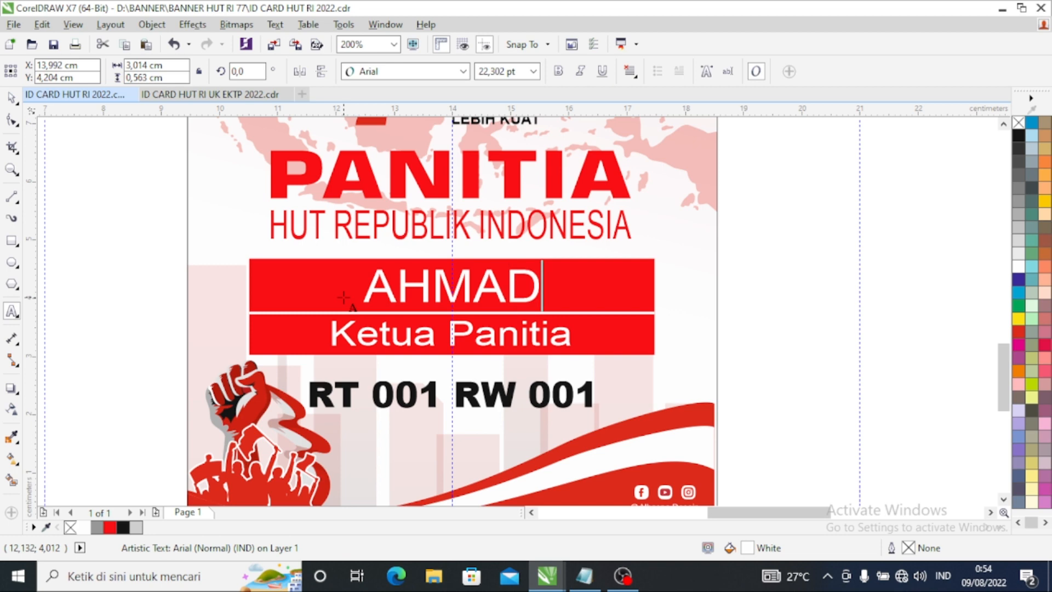
key("ctrl+a")
left_click(558, 71)
left_click(12, 99)
left_click(56, 234)
Step: Group all texts and the background of the rebuilt white ID card
scroll(402, 343, "down", 1)
scroll(402, 343, "down", 1)
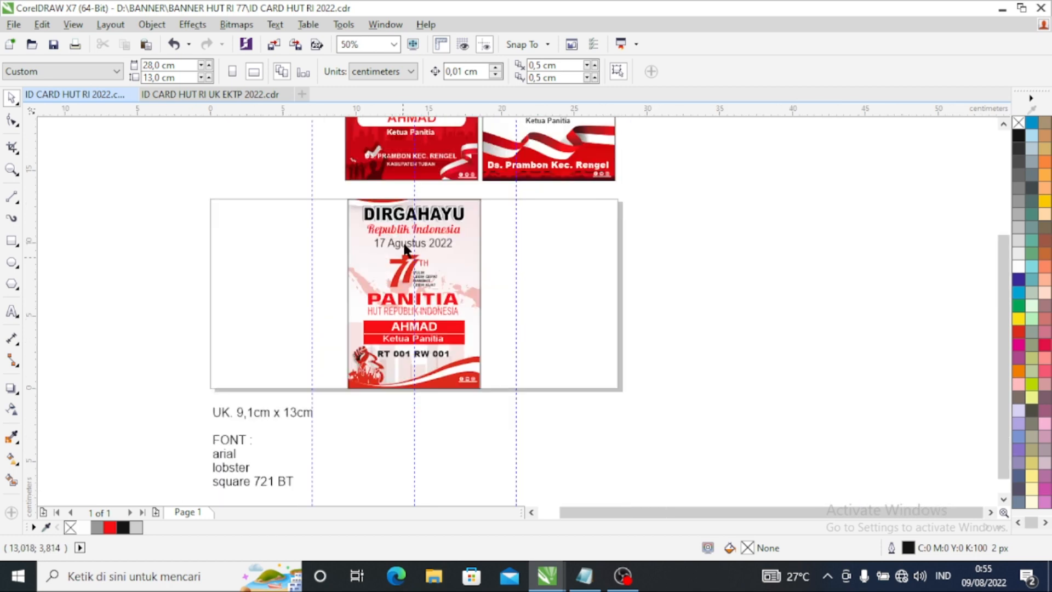
scroll(411, 246, "up", 4)
scroll(414, 225, "down", 1)
scroll(411, 223, "down", 3)
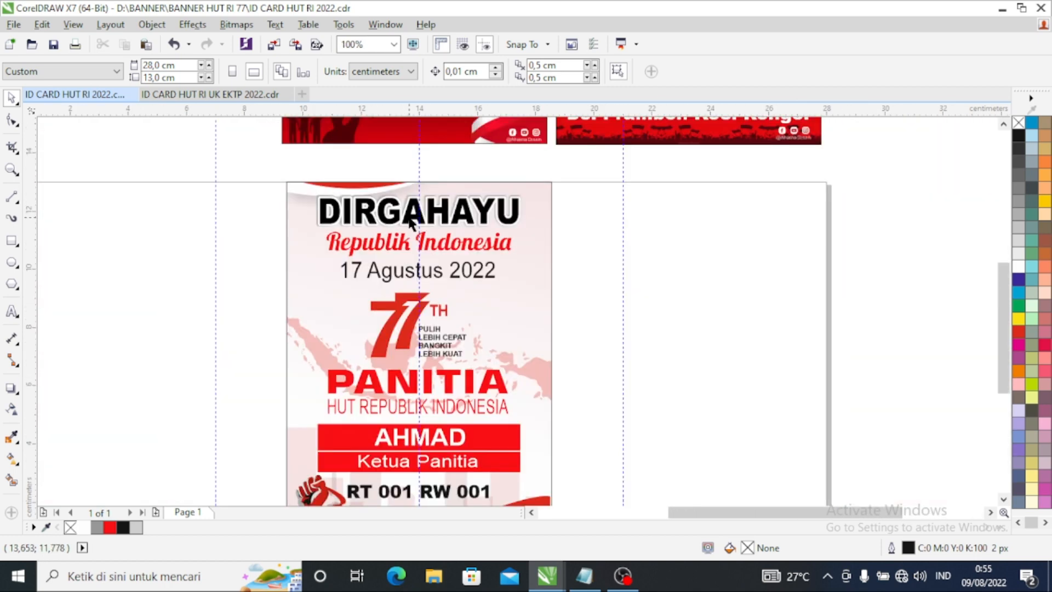
left_click_drag(329, 196, 510, 415)
key("ctrl+g")
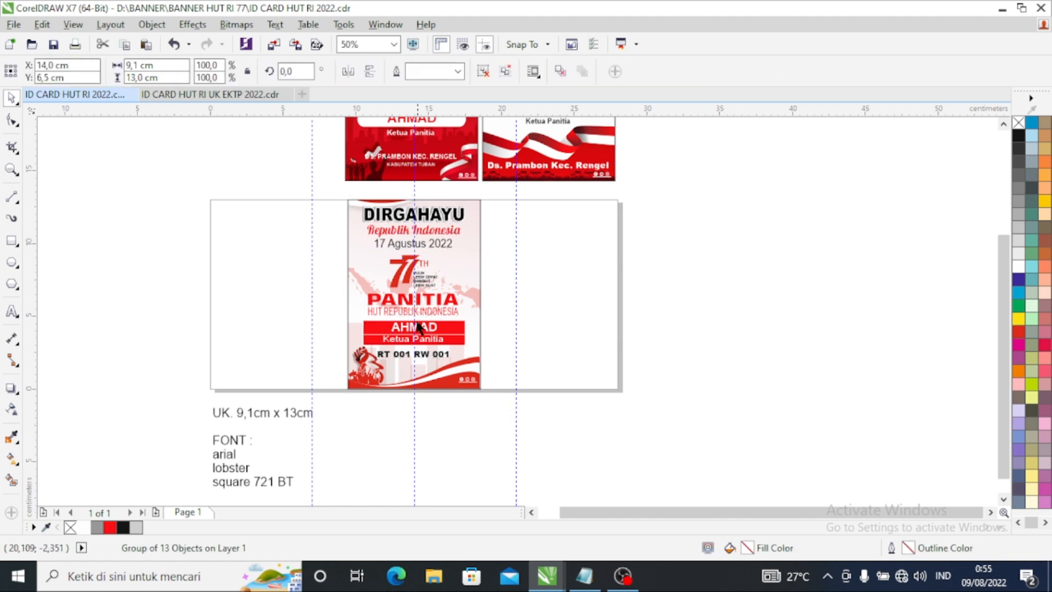
Step: Move the grouped white card to the left end of the page, at about X 4.85 cm, Y 6.34 cm
left_click_drag(433, 300, 345, 268)
mouse_move(289, 297)
left_mouse_down()
mouse_move(277, 307)
mouse_move(299, 299)
left_mouse_up()
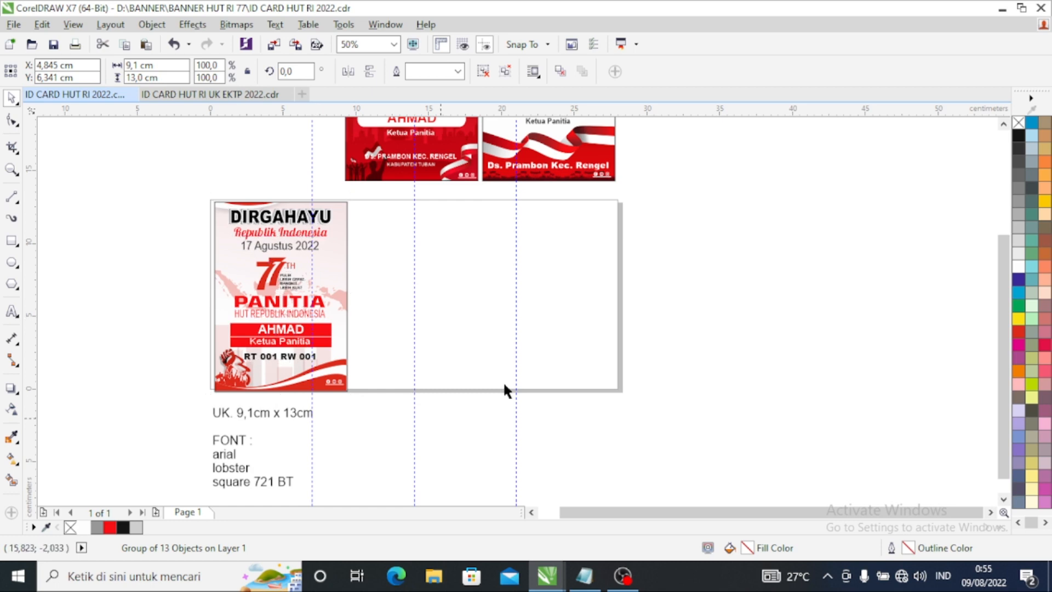
left_click(376, 316)
scroll(376, 317, "down", 1)
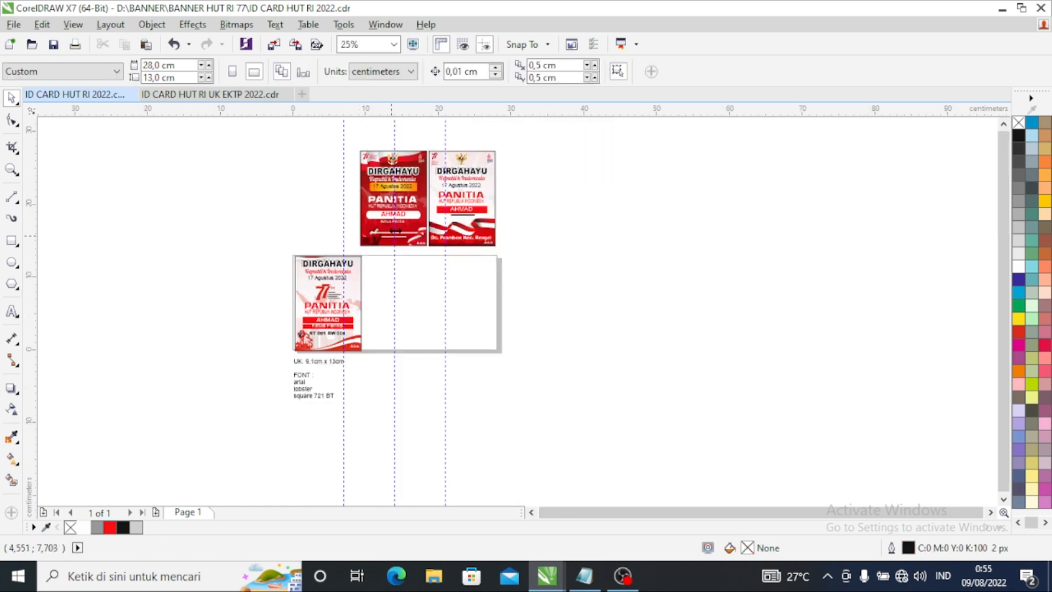
left_click(382, 201)
left_click_drag(386, 317, 388, 313)
key("ctrl+z")
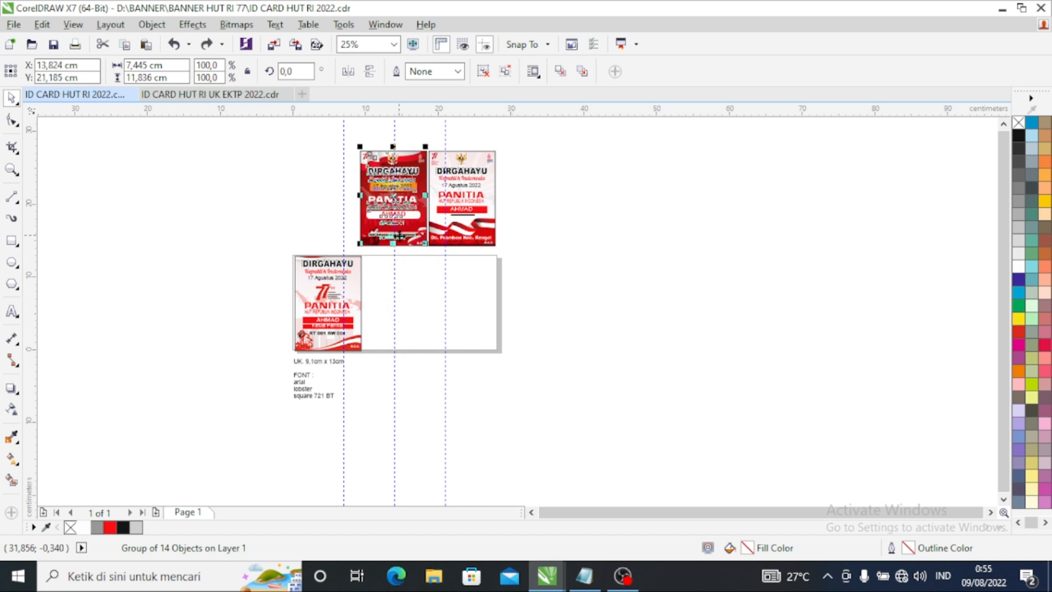
Step: Move all objects of the red ID card down onto the page, at about X 15.35 cm, Y 6.47 cm
left_click_drag(428, 247, 433, 252)
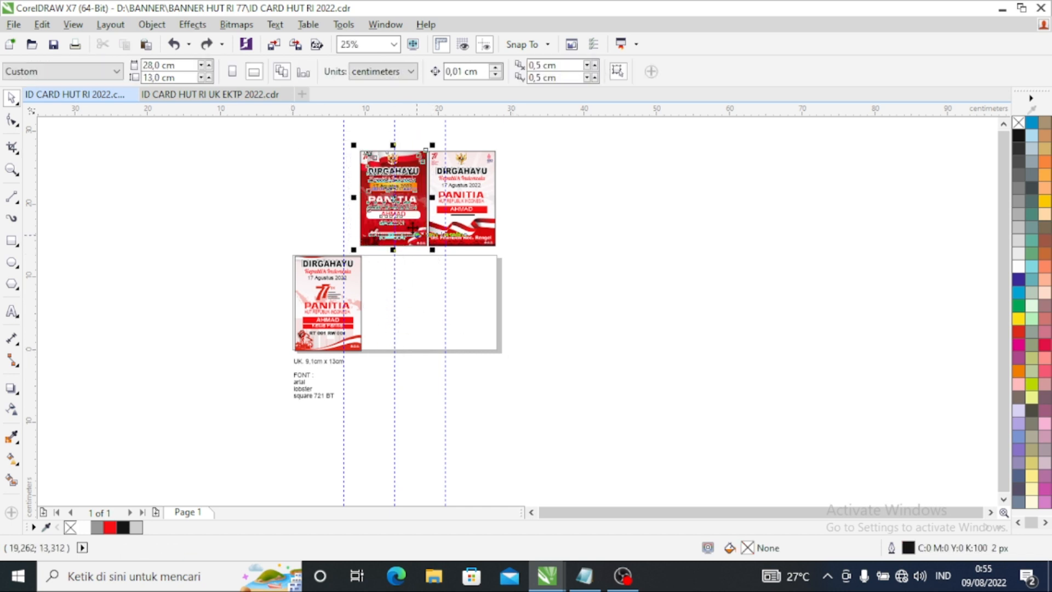
left_click_drag(399, 194, 410, 298)
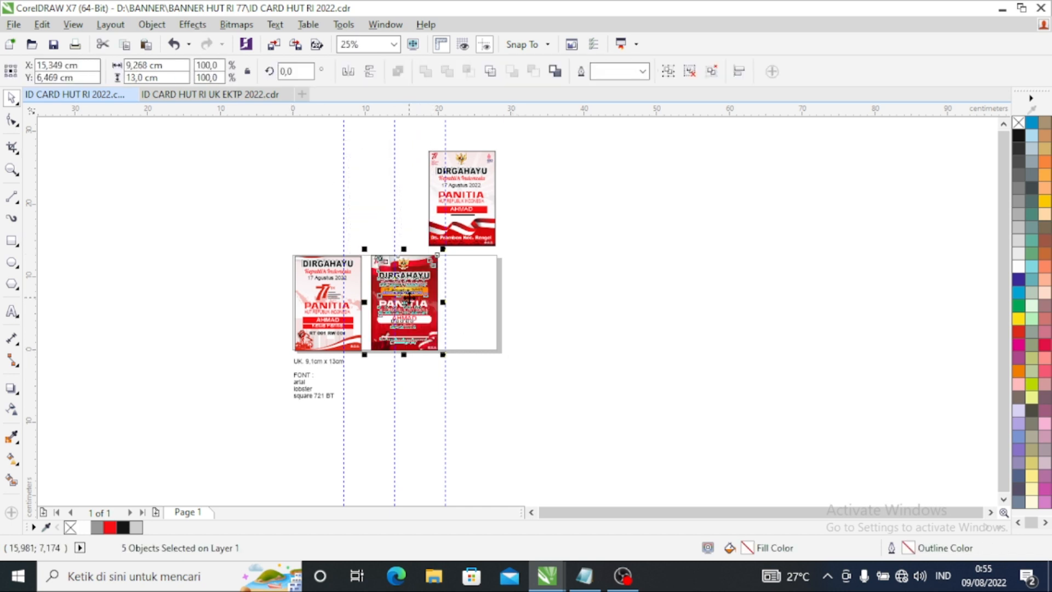
right_click(409, 297)
left_click(442, 300)
scroll(412, 328, "up", 1)
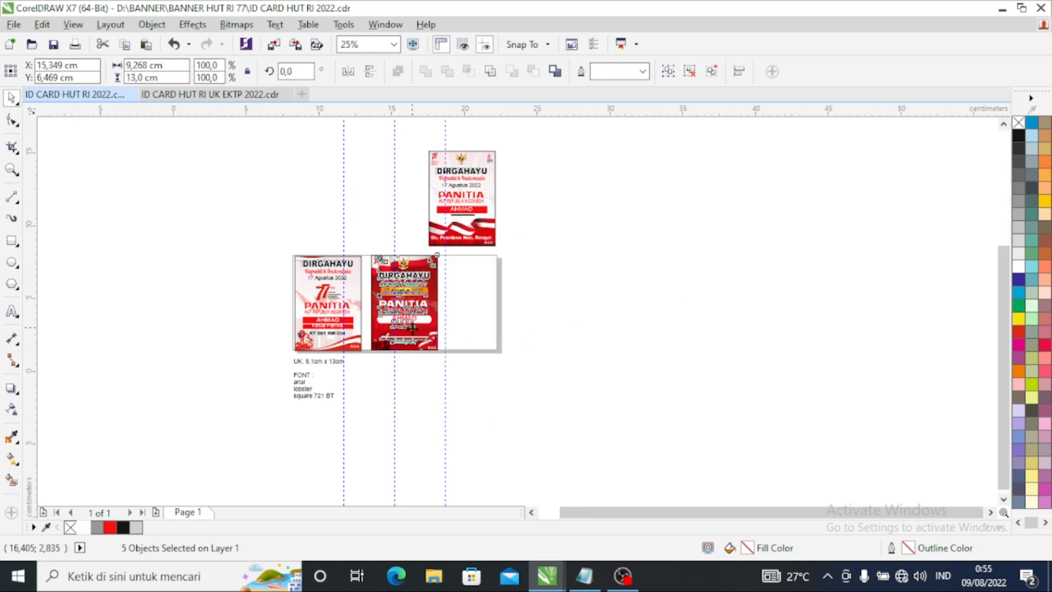
Step: Group the red card's objects and center the group on the page
left_click(679, 378)
left_click_drag(319, 168, 482, 392)
key("ctrl+g")
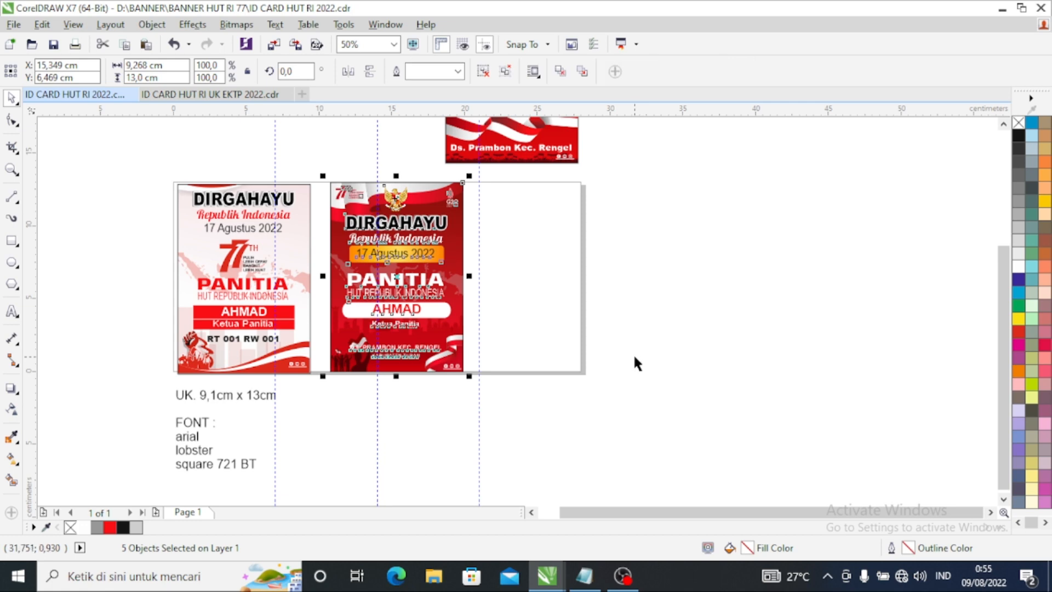
key("p")
Step: Shift the white card slightly further left, keeping a gap to the centered red card
left_click_drag(233, 286, 216, 285)
Step: Ungroup the centered red ID card
left_click(399, 249)
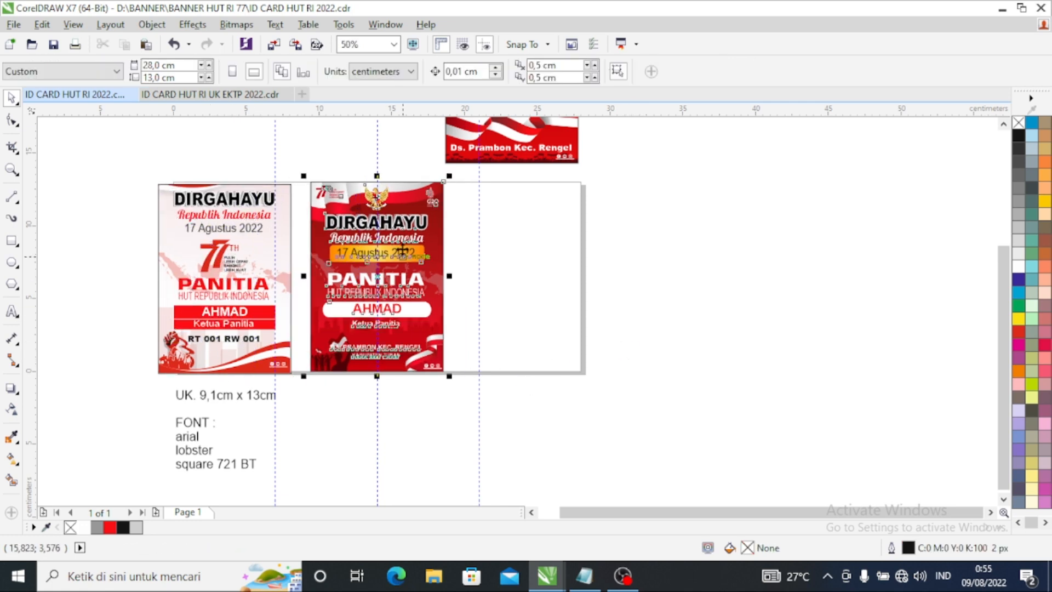
scroll(395, 245, "up", 1)
scroll(486, 250, "down", 1)
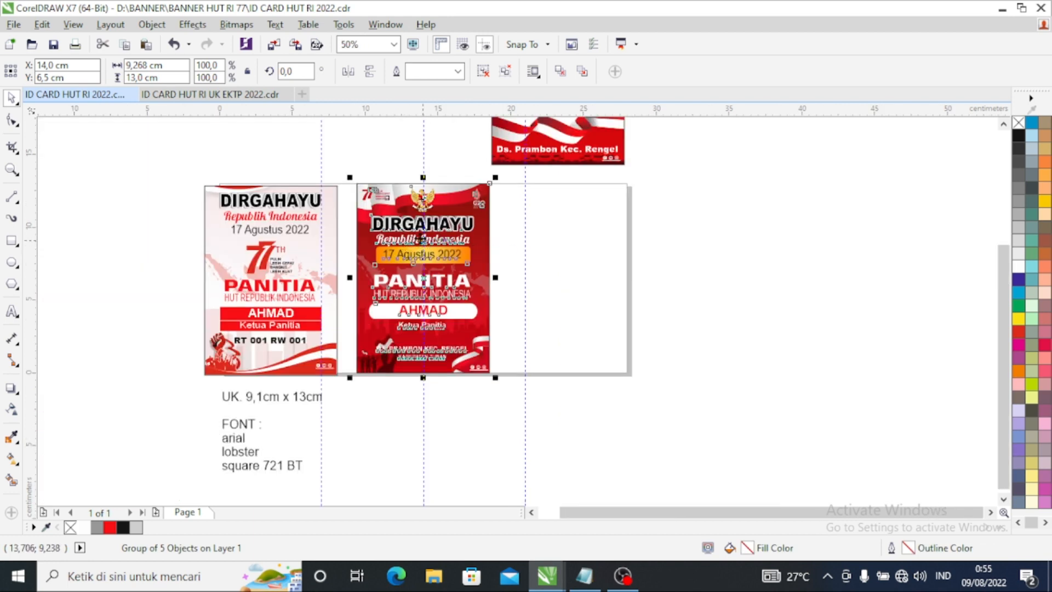
scroll(458, 258, "up", 1)
right_click(465, 256)
left_click(493, 242)
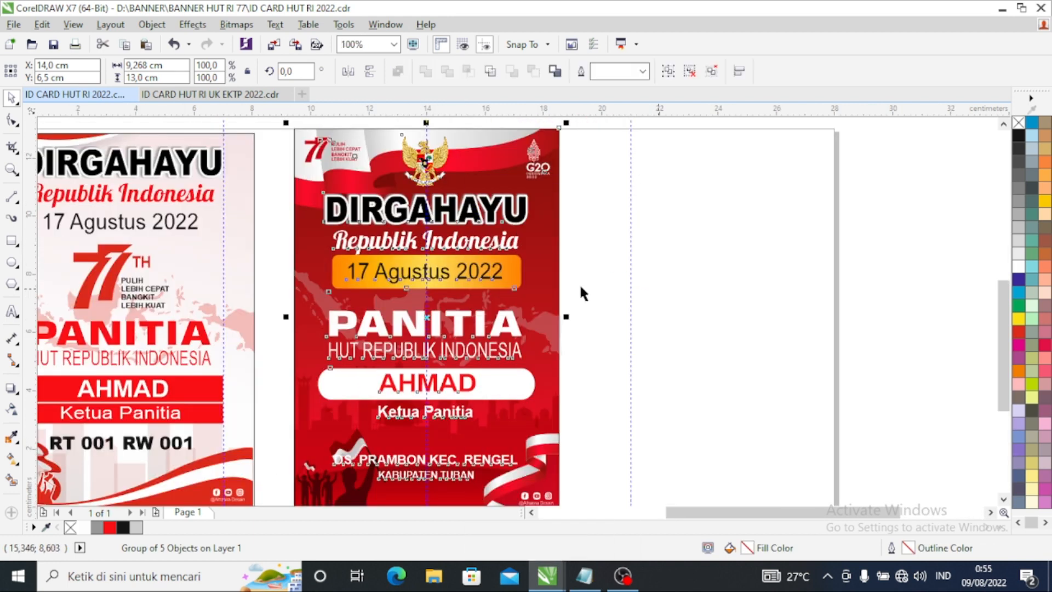
Step: Move the red card's text and emblem group sideways off its background onto the empty part of the page
scroll(653, 294, "down", 1)
left_click(609, 393)
left_click(416, 261)
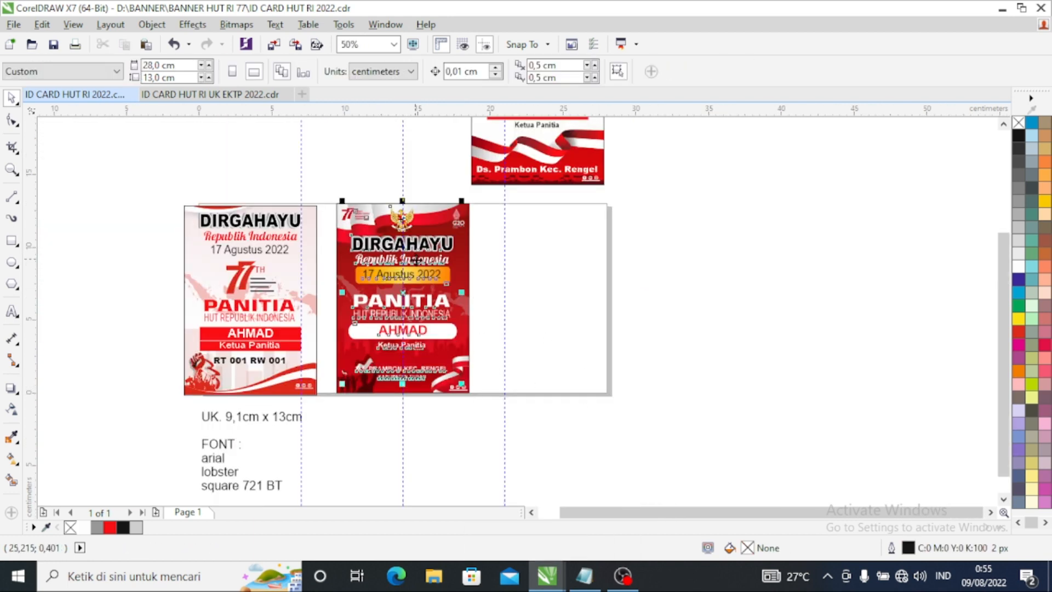
left_click_drag(545, 262, 557, 262)
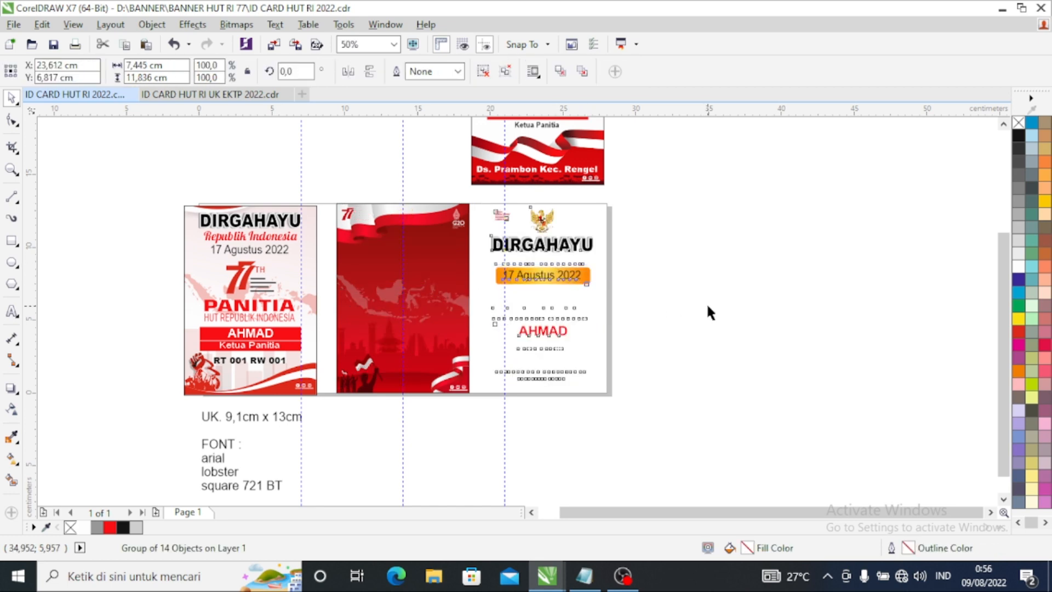
key("Escape")
scroll(379, 348, "up", 2)
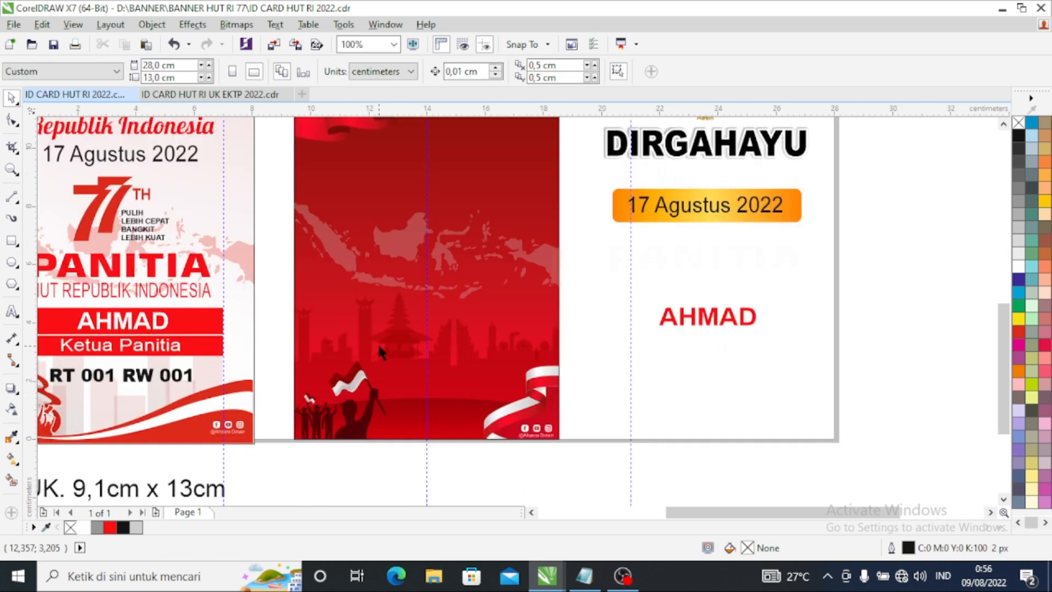
scroll(442, 375, "down", 2)
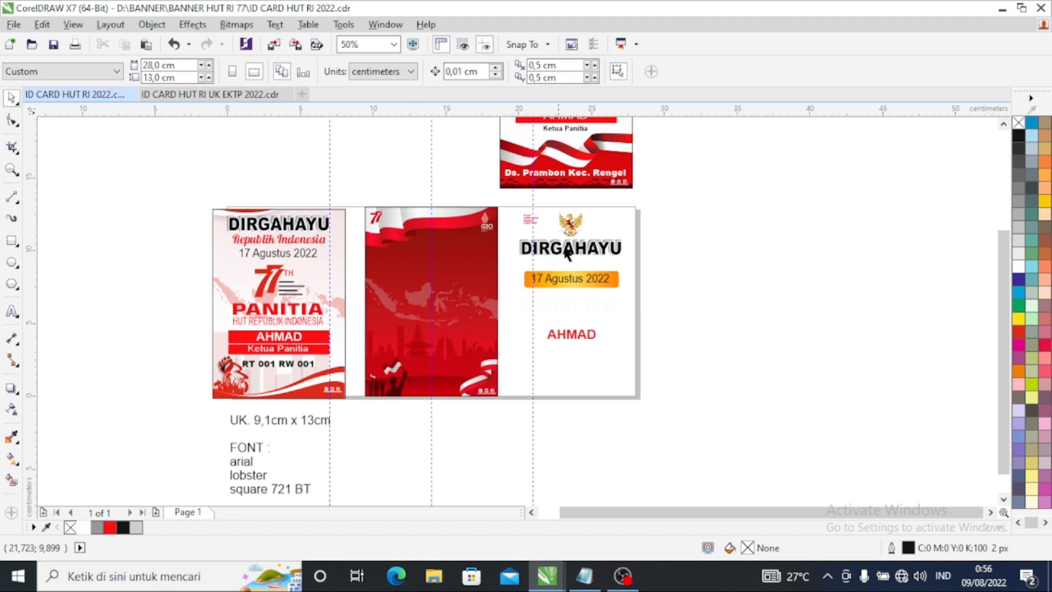
Step: Center the detached text and emblem group on the page, over the red background
left_click(554, 353)
key("p")
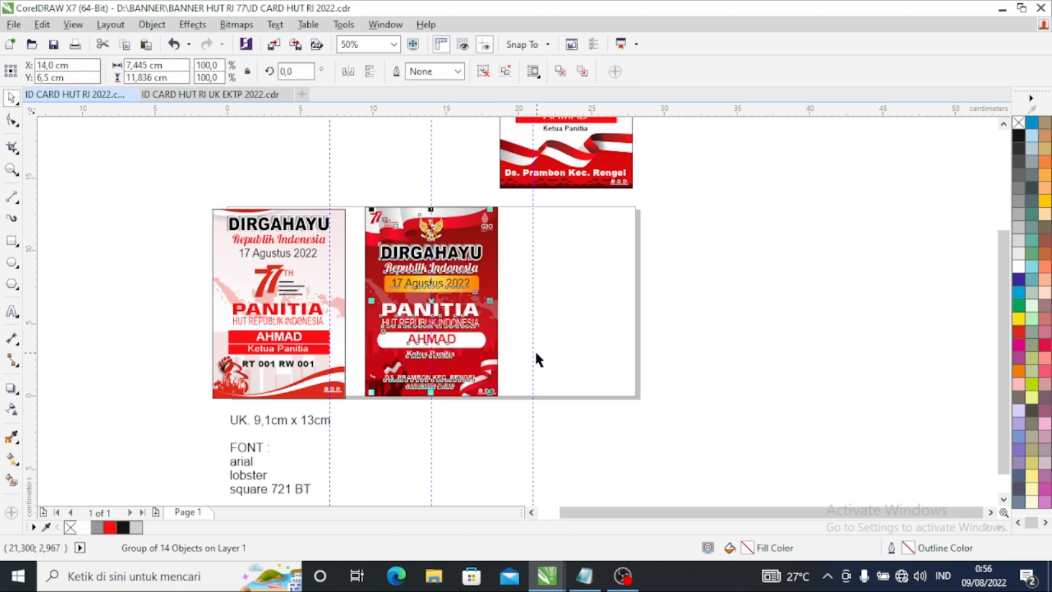
key("Escape")
Step: Nudge the red card's text and emblem group up to Y 6.85 cm, keeping it horizontally centered
scroll(428, 388, "up", 2)
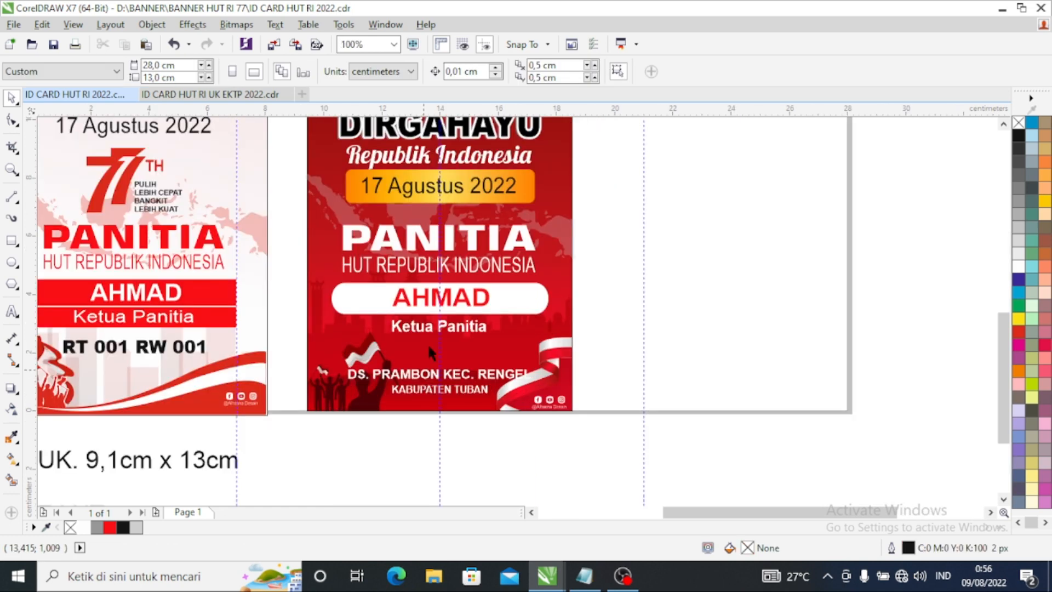
left_click(491, 331)
key("Up")
key("Up")
key("Up")
key("Up")
key("Up")
key("Up")
key("Up")
key("Up")
key("Up")
key("Up")
key("Up")
key("Up")
key("Up")
key("Up")
key("Up")
key("Up")
key("Up")
key("Up")
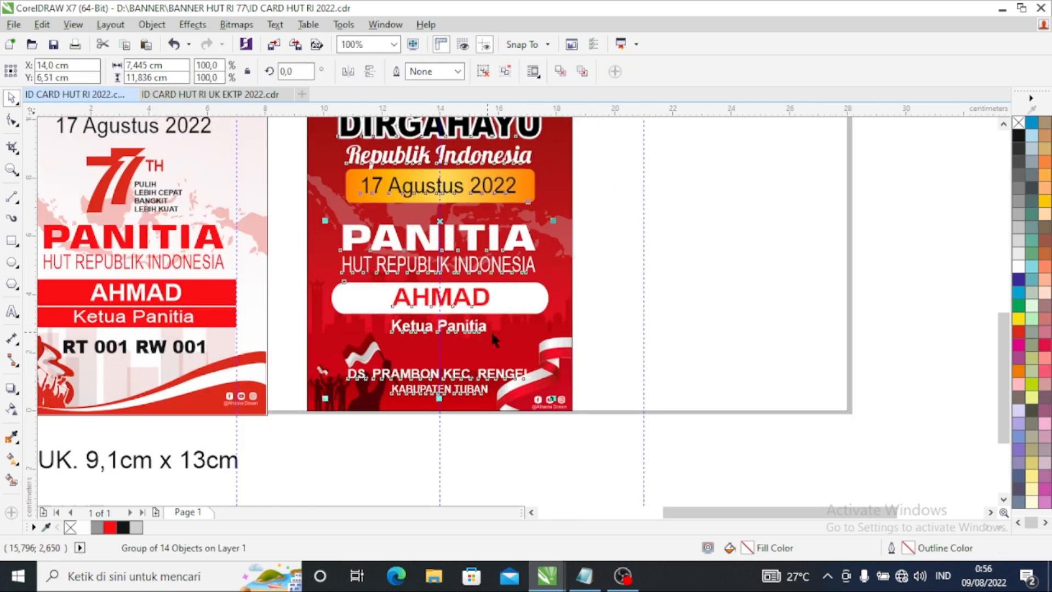
key("Up")
key("Up")
key("Up")
key("Up")
key("Up")
key("Up")
key("Up")
key("Up")
key("Up")
key("Up")
key("Up")
key("Up")
key("Up")
key("Up")
key("Up")
key("Up")
key("Up")
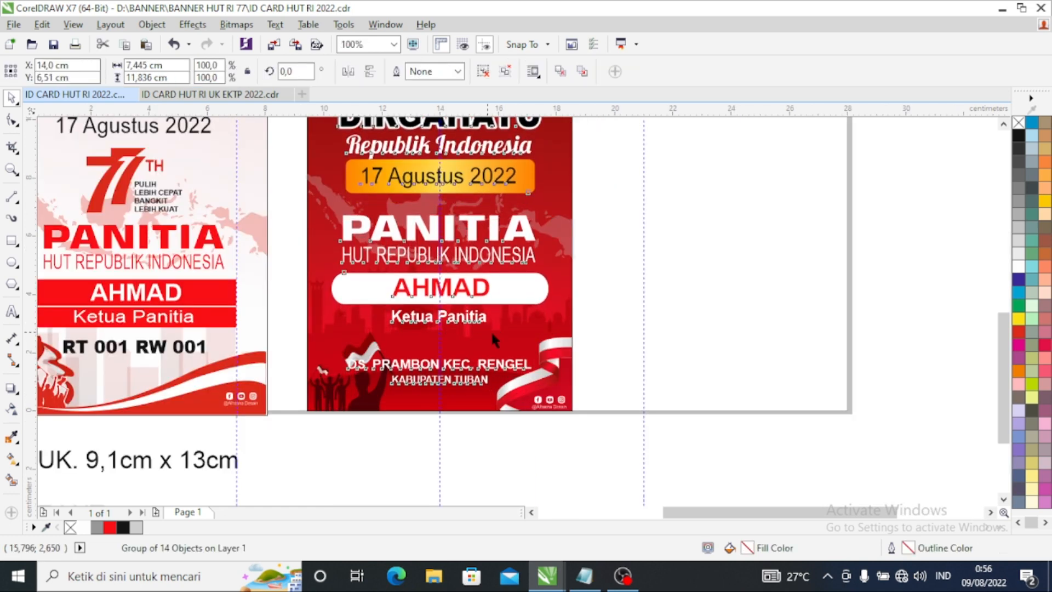
key("Escape")
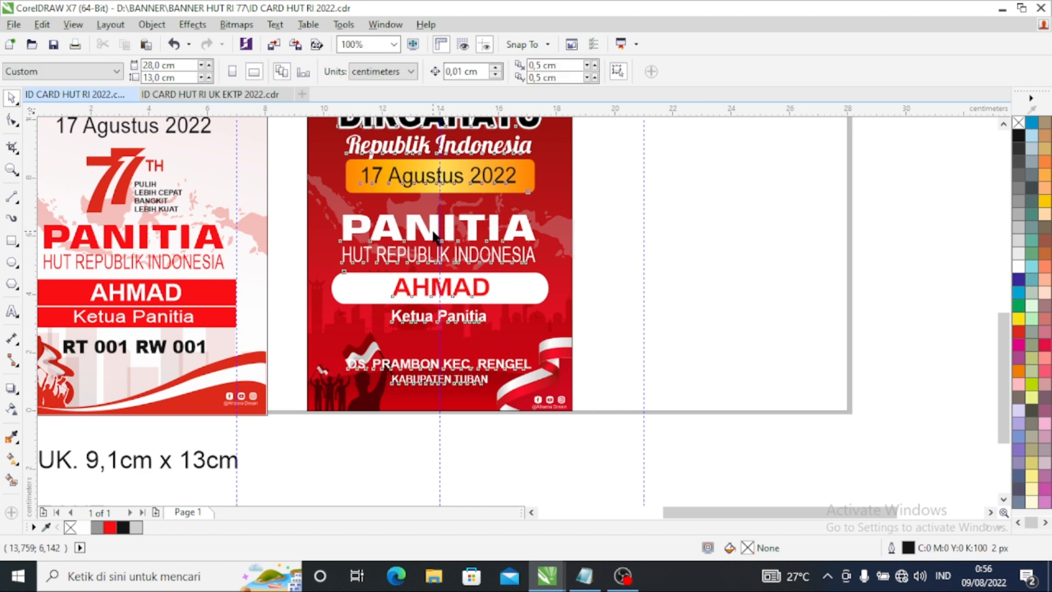
Step: Ungroup the red card's text and emblem group so its texts are separate objects
right_click(433, 236)
left_click(482, 239)
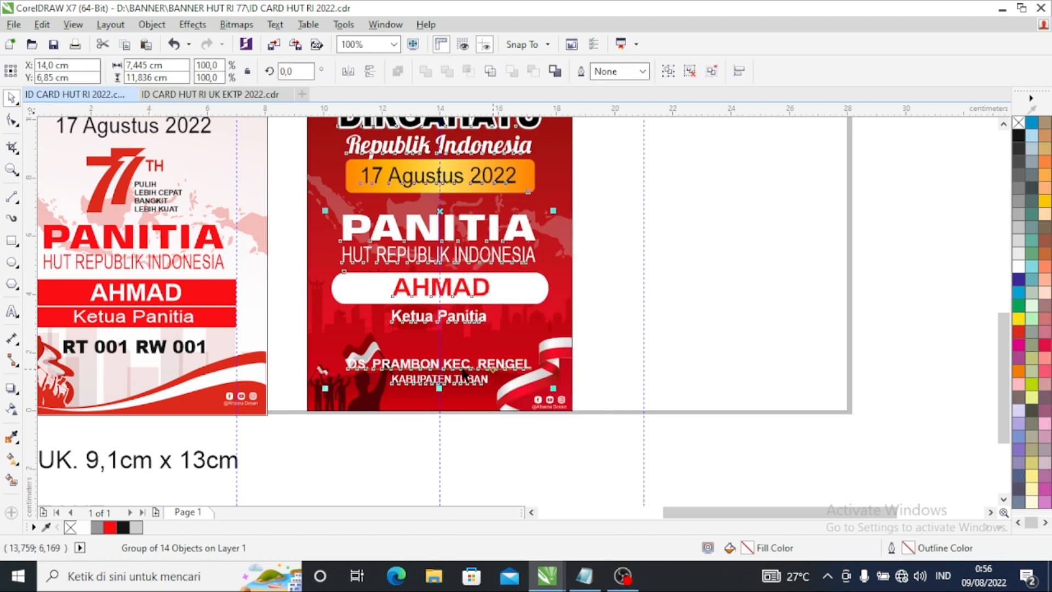
key("Escape")
Step: Retype the person's name after its first letter in the red card's white name box
scroll(451, 328, "up", 2)
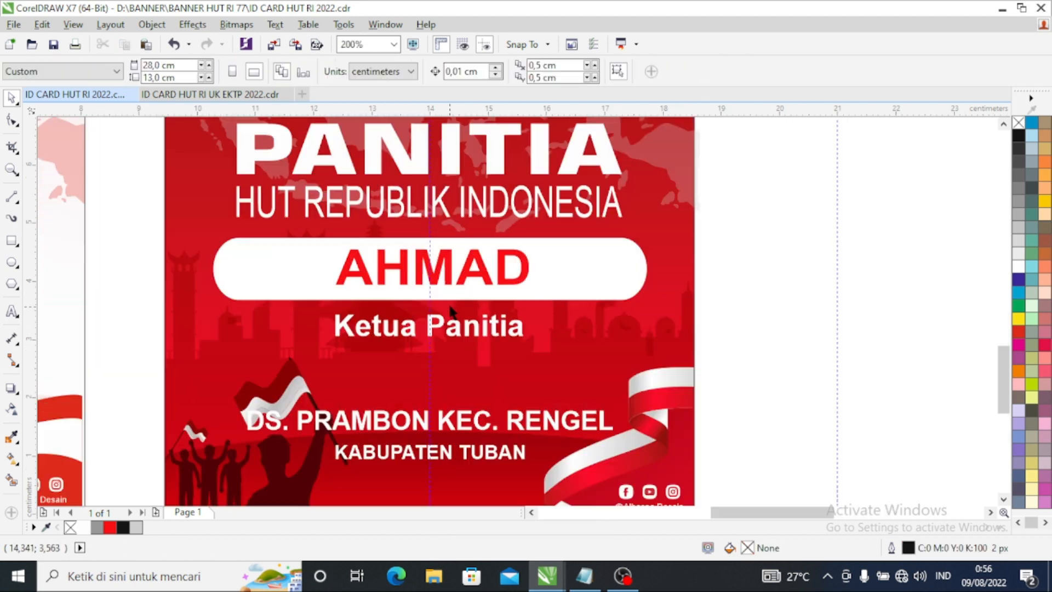
left_click(449, 277)
left_click(11, 311)
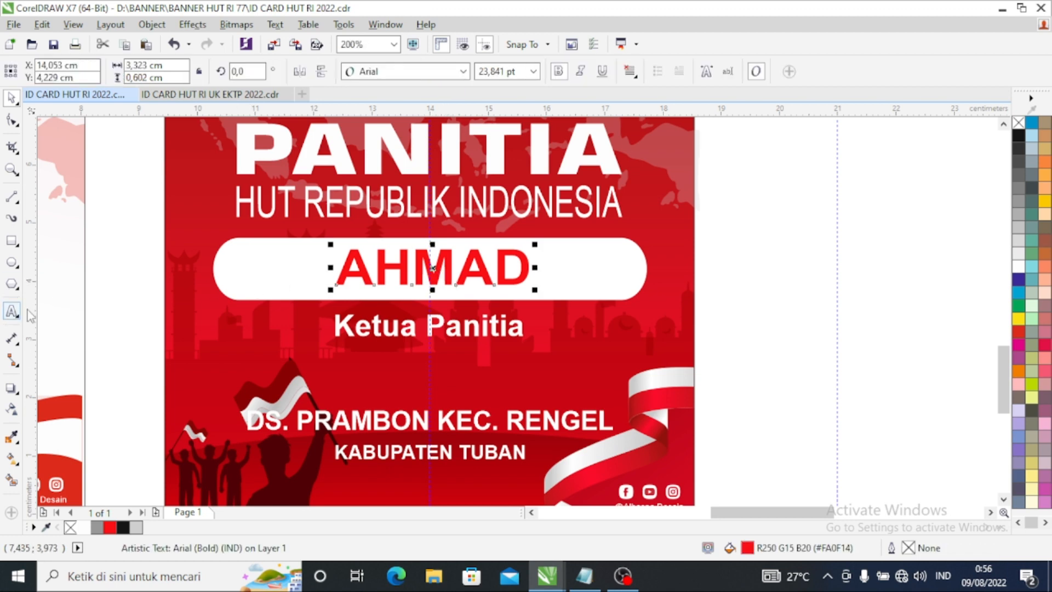
left_click_drag(534, 268, 375, 266)
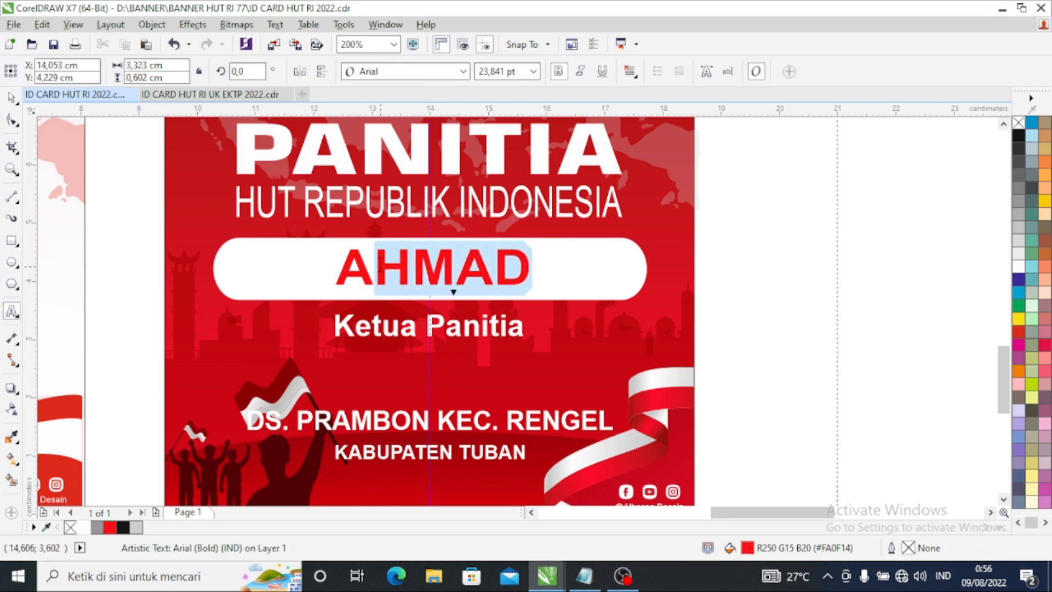
type("HMAD")
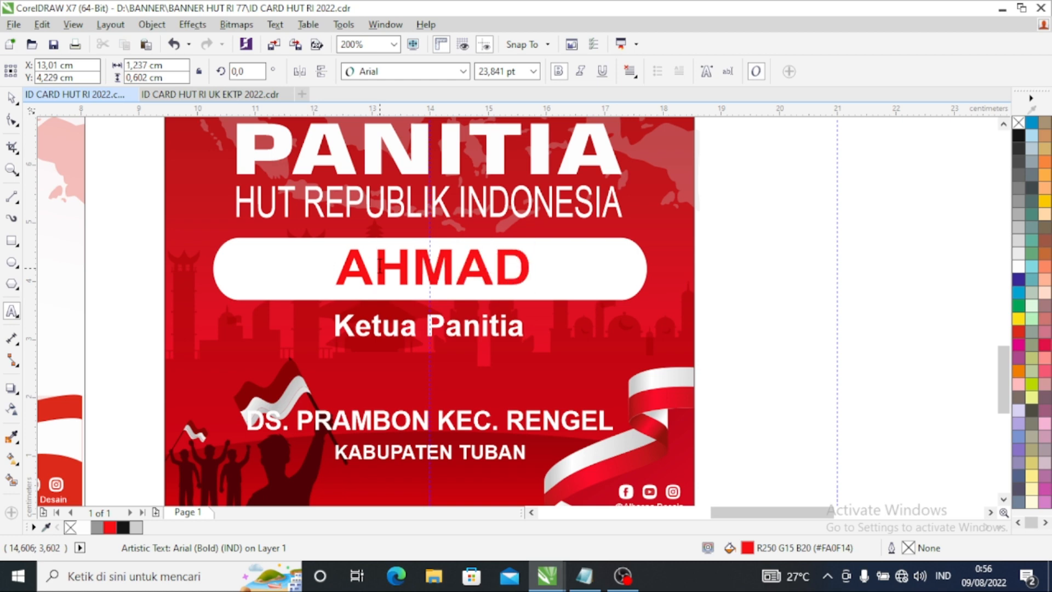
Step: Retype the position line below the name on the red card as "Ketua Panitia"
left_click(478, 326)
left_click_drag(525, 326, 361, 328)
type("etua")
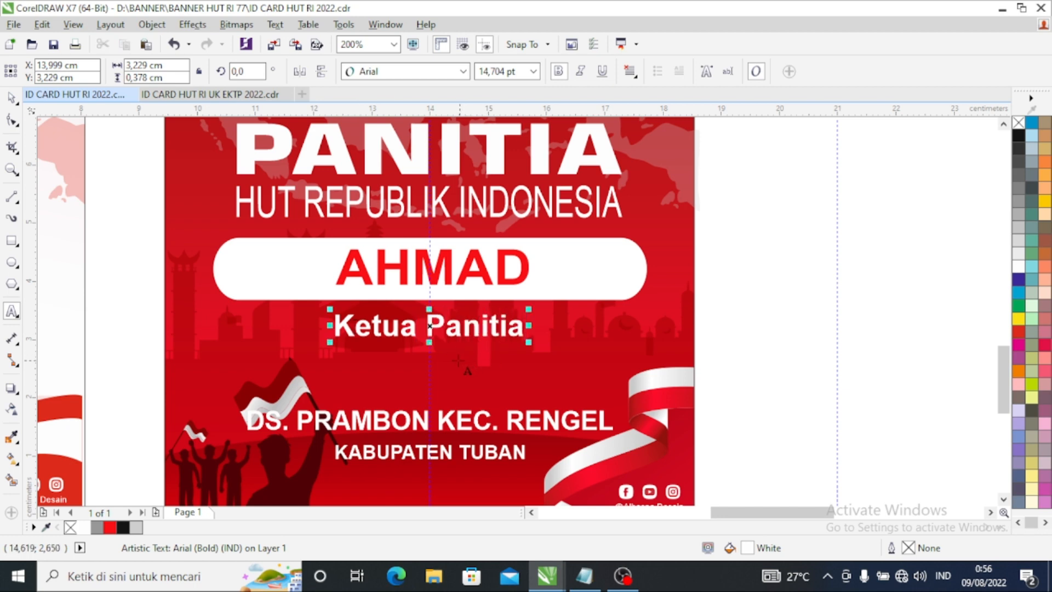
Step: Select all objects of the red card and group them
scroll(410, 368, "down", 1)
scroll(410, 368, "down", 1)
scroll(406, 252, "up", 1)
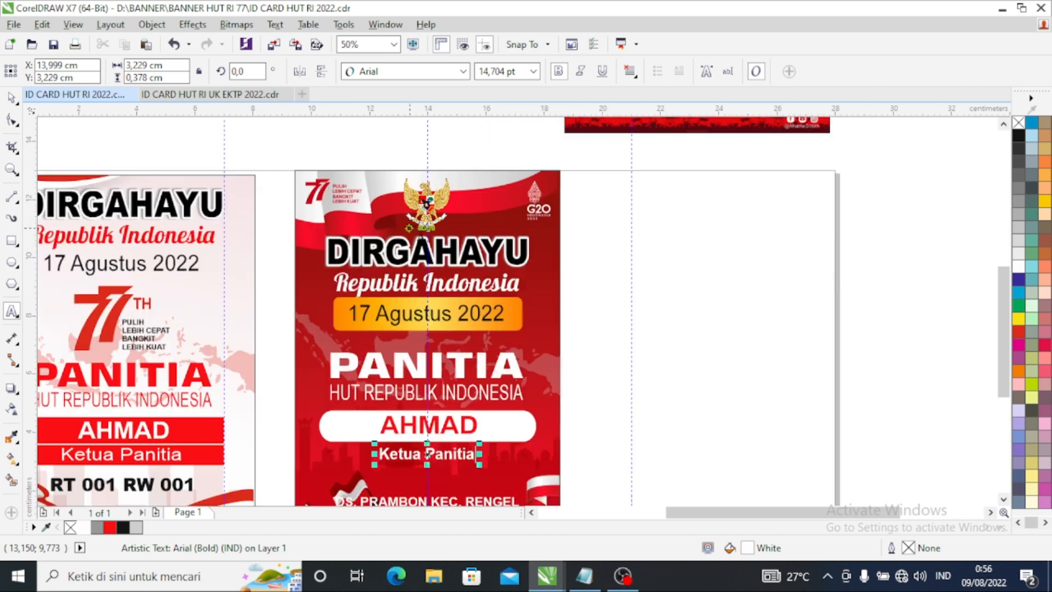
scroll(436, 177, "up", 1)
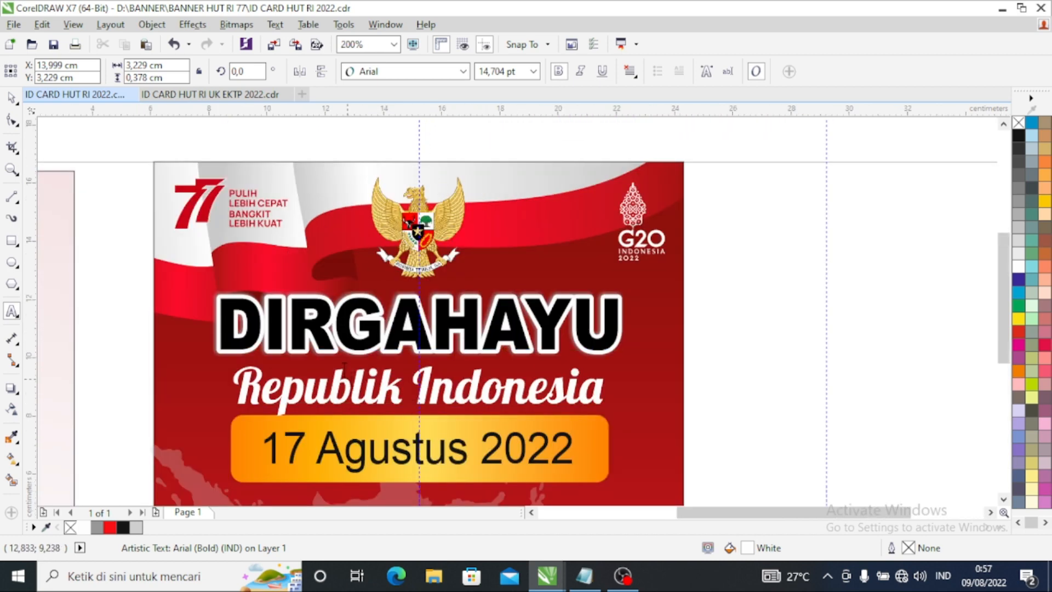
scroll(352, 404, "down", 1)
scroll(156, 241, "down", 1)
left_click(12, 98)
left_click_drag(181, 238, 339, 458)
key("ctrl+g")
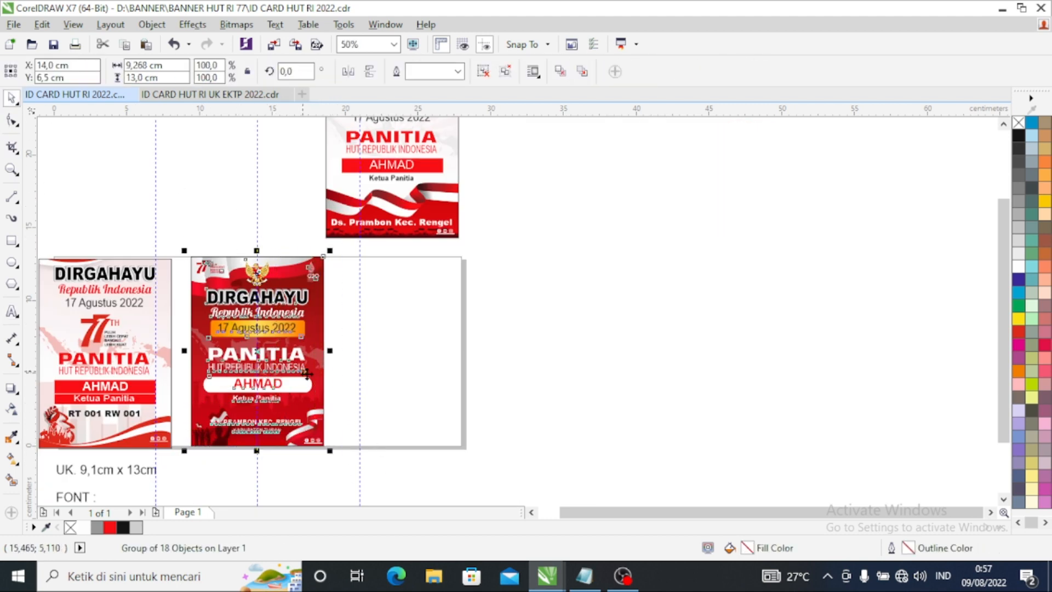
Step: Move the grouped red card to the right end of the page, at about X 23.38 cm, Y 6.5 cm
scroll(344, 384, "down", 1)
scroll(280, 353, "up", 1)
left_click_drag(351, 396, 487, 396)
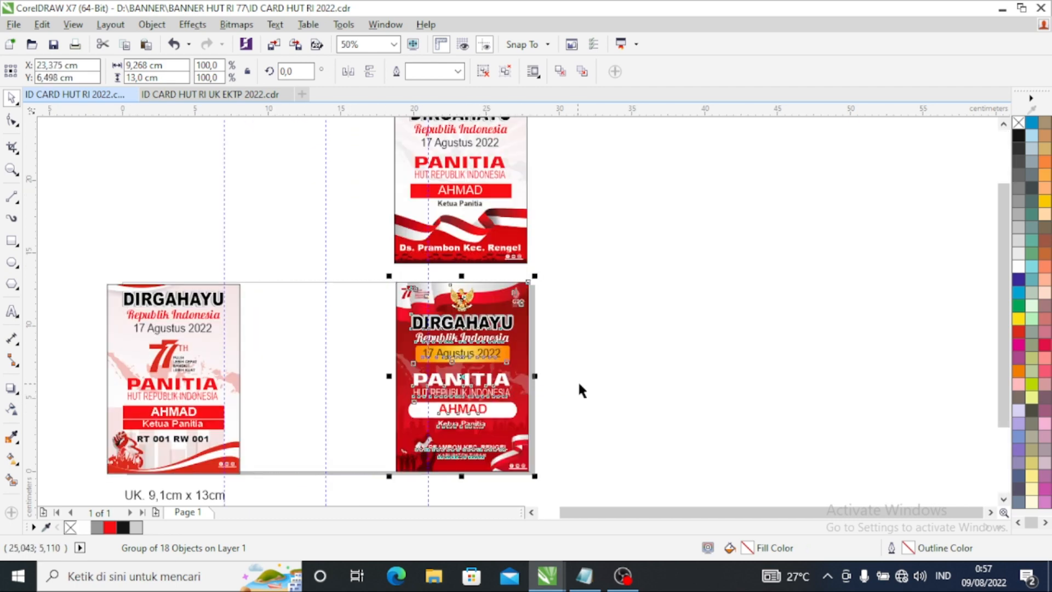
left_click(570, 317)
Step: Move all objects of the white flag-ribbon card down between the other two cards, at about X 13.41 cm, Y 6.52 cm
scroll(571, 317, "down", 1)
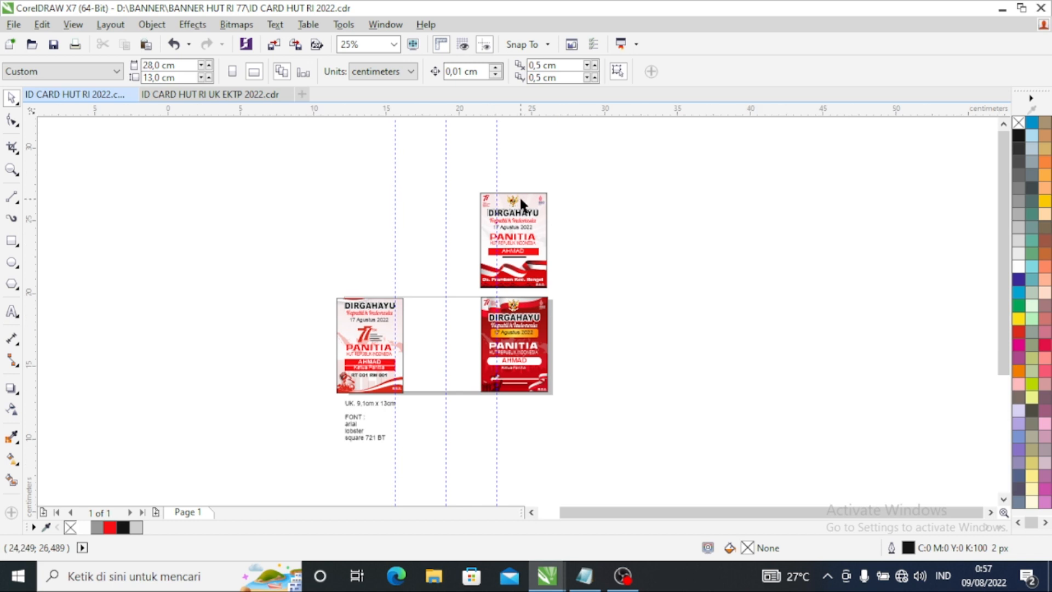
scroll(520, 204, "up", 1)
left_click_drag(472, 276, 623, 381)
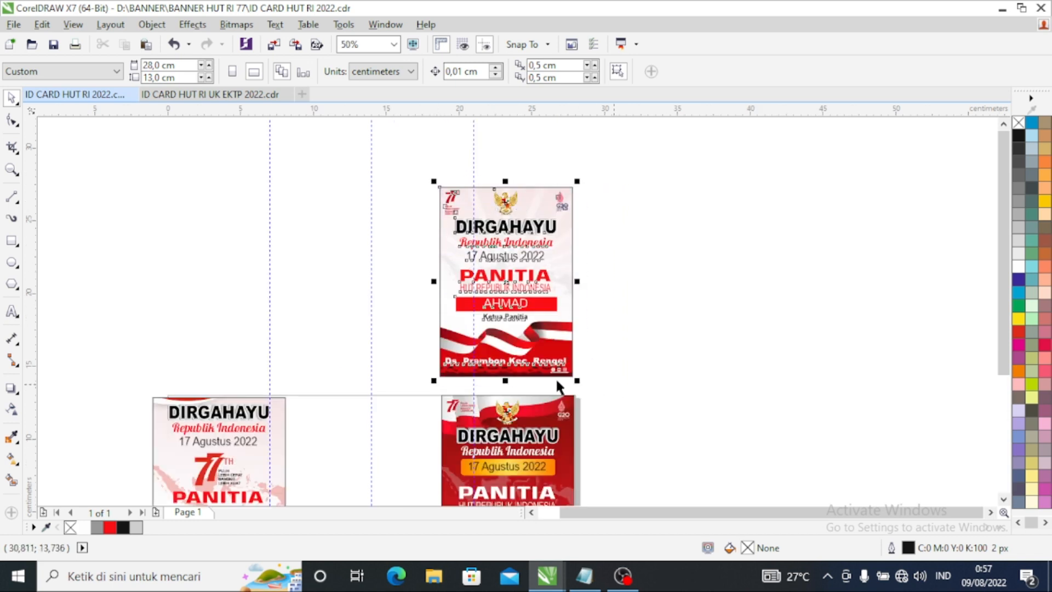
scroll(492, 253, "down", 1)
left_click_drag(500, 265, 428, 369)
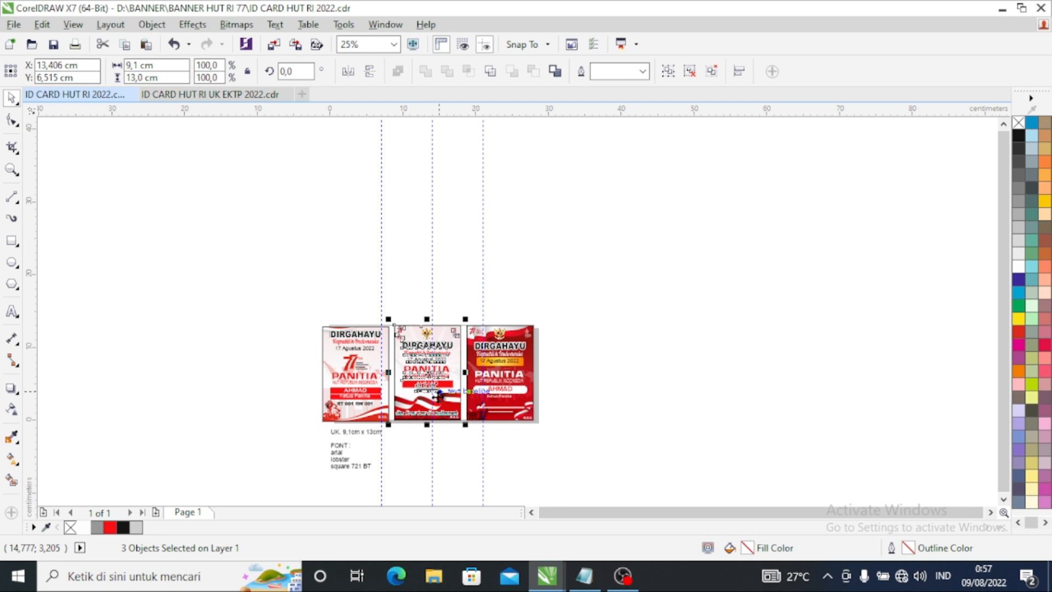
Step: Group the flag-ribbon card's objects and center the group on the page
key("ctrl+g")
key("p")
left_click(458, 485)
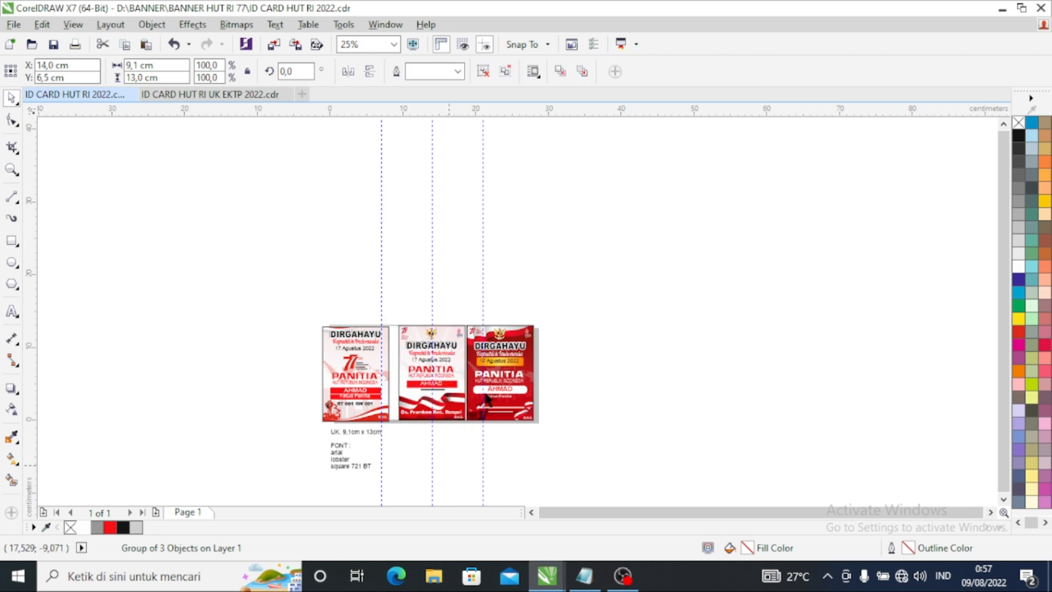
Step: Ungroup the centered white flag-ribbon card
left_click(464, 399)
scroll(428, 391, "up", 1)
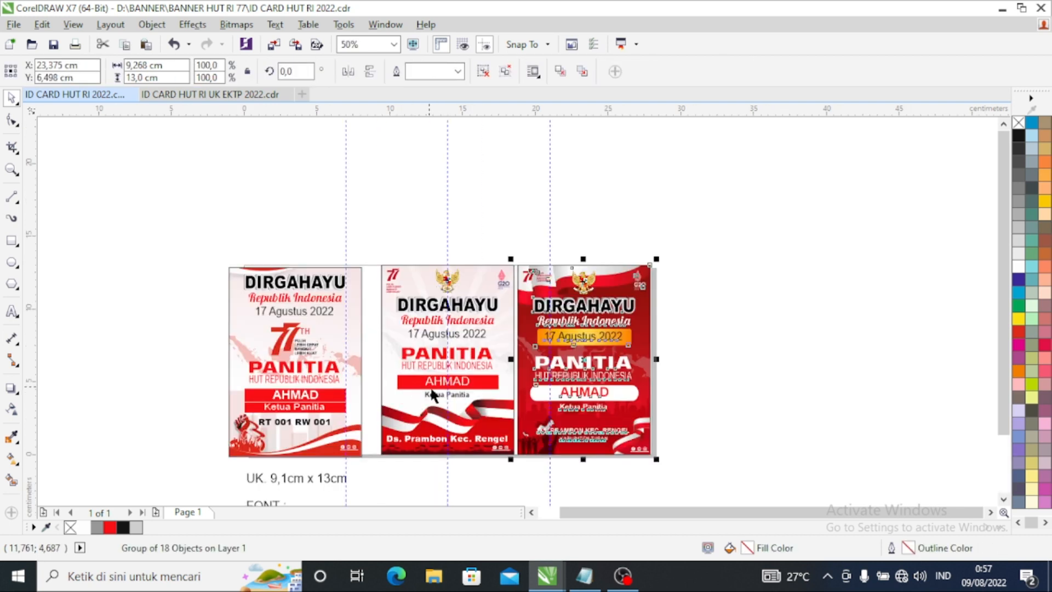
left_click(429, 377)
right_click(429, 377)
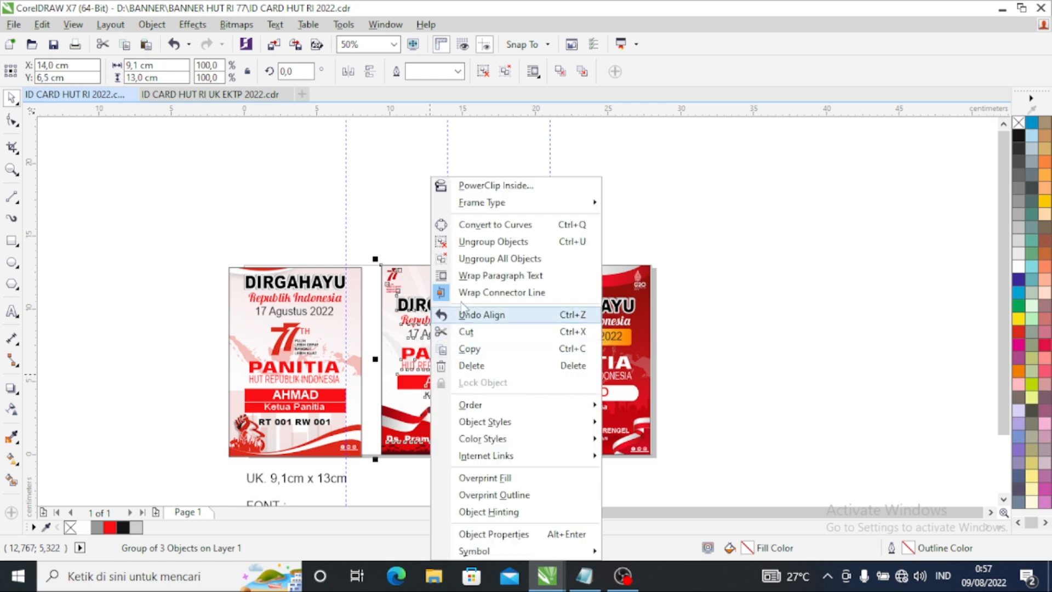
left_click(473, 245)
left_click(714, 475)
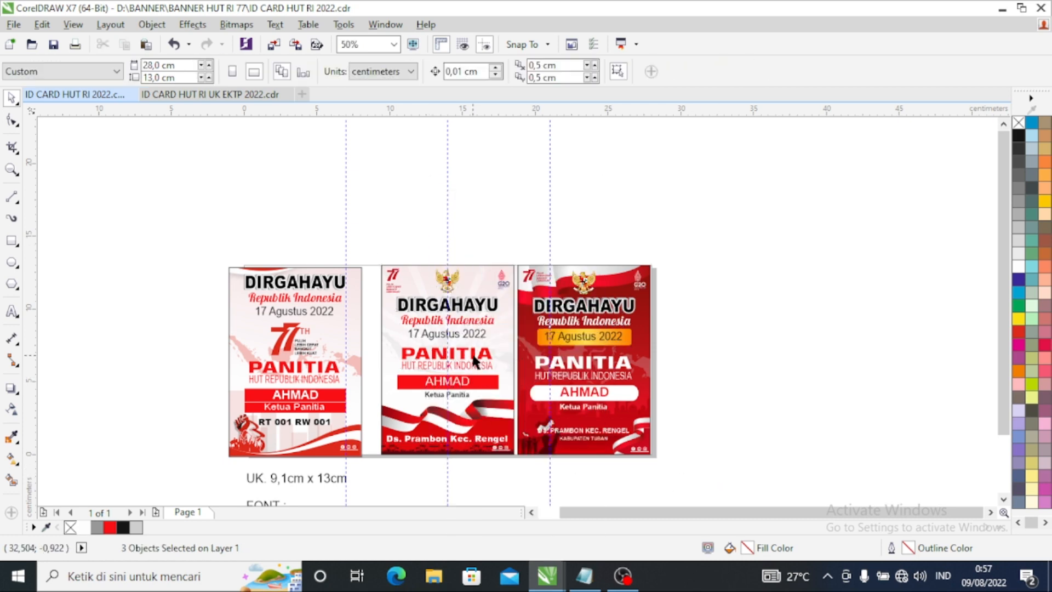
Step: Move the flag-ribbon card's text and emblem group up above its background
left_click(473, 356)
left_click_drag(473, 358, 471, 210)
left_click(779, 407)
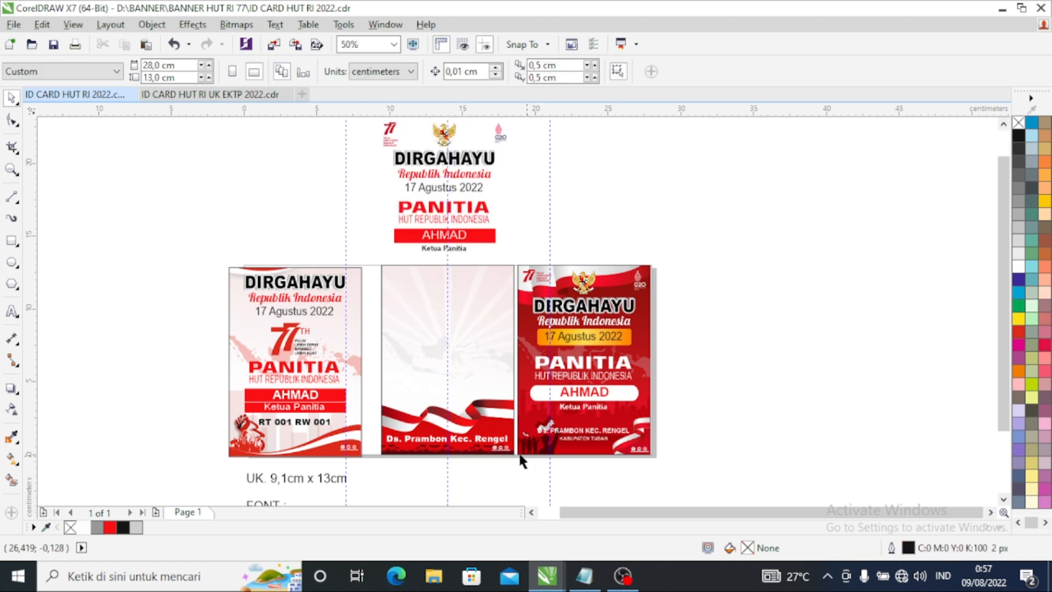
Step: Rewrite the village line at the bottom of the flag-ribbon card in capitals as "DS. PRAMBON KEC. RENGEL"
scroll(462, 400, "up", 2)
scroll(429, 368, "down", 2)
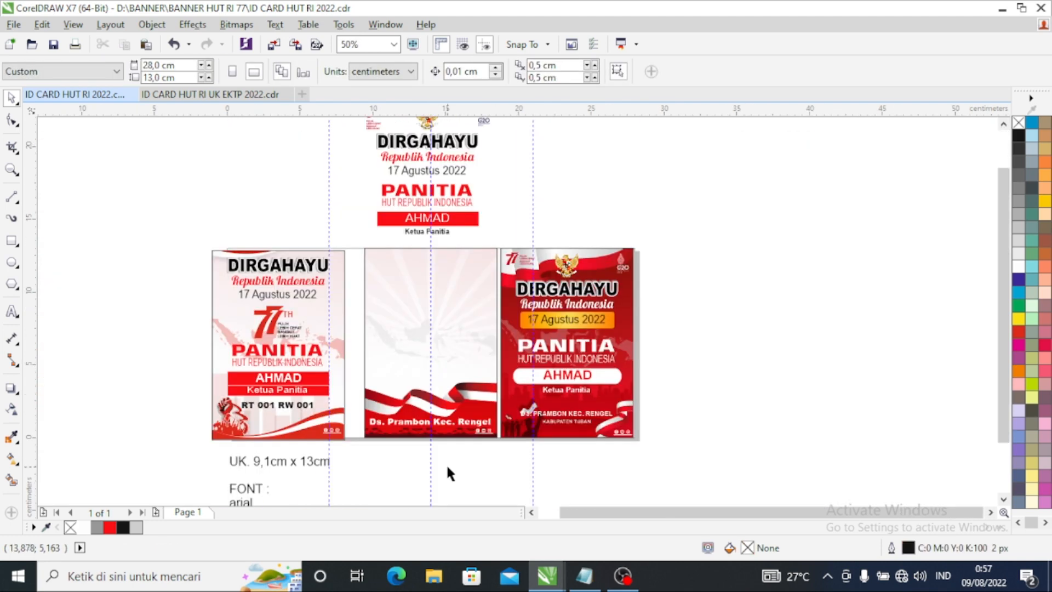
scroll(446, 470, "up", 4)
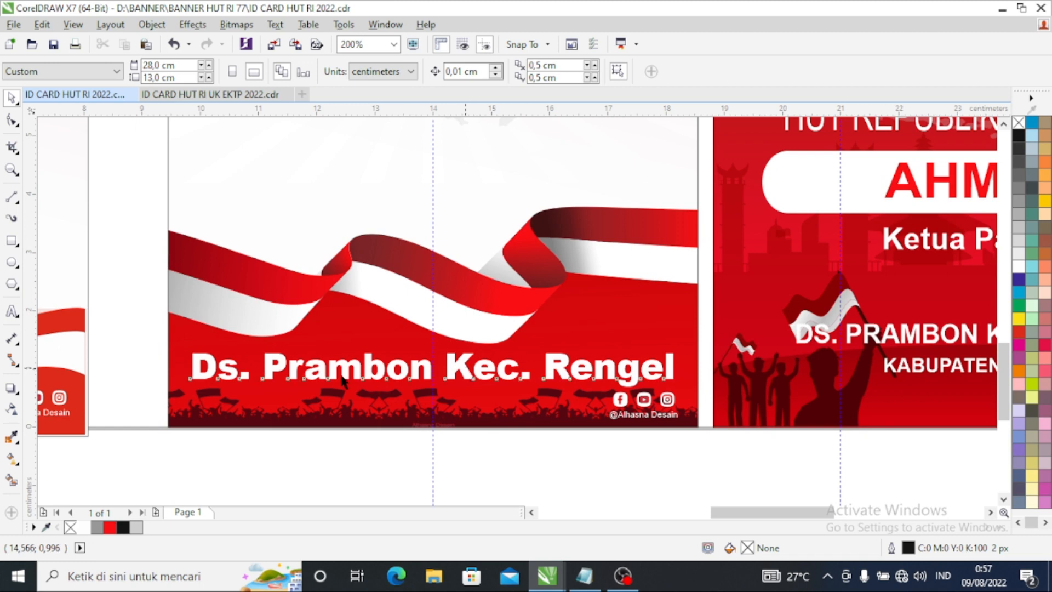
left_click(343, 380)
left_click(12, 311)
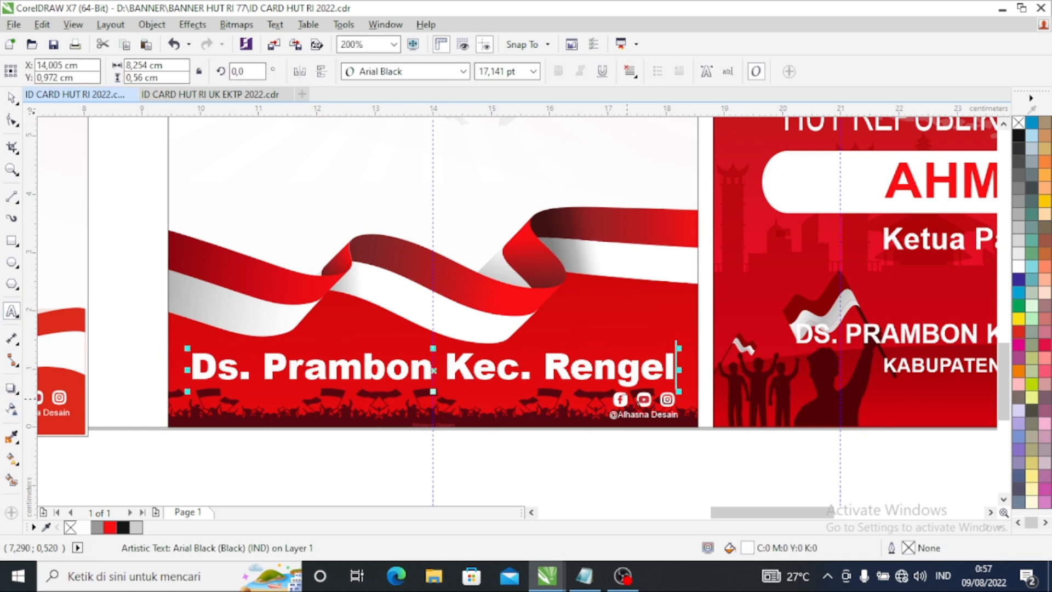
left_click_drag(678, 369, 213, 366)
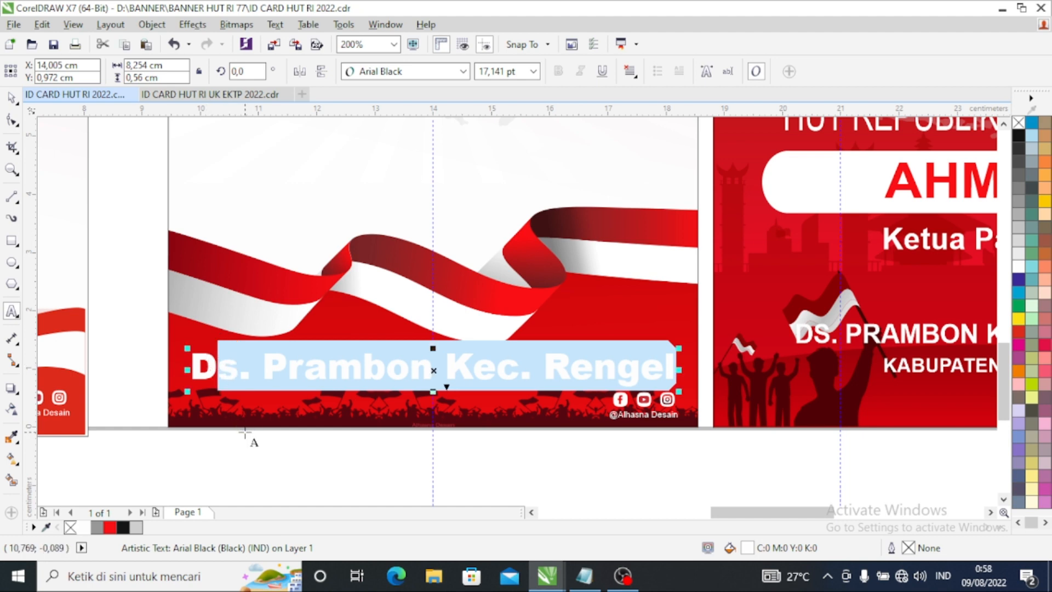
type("S. ")
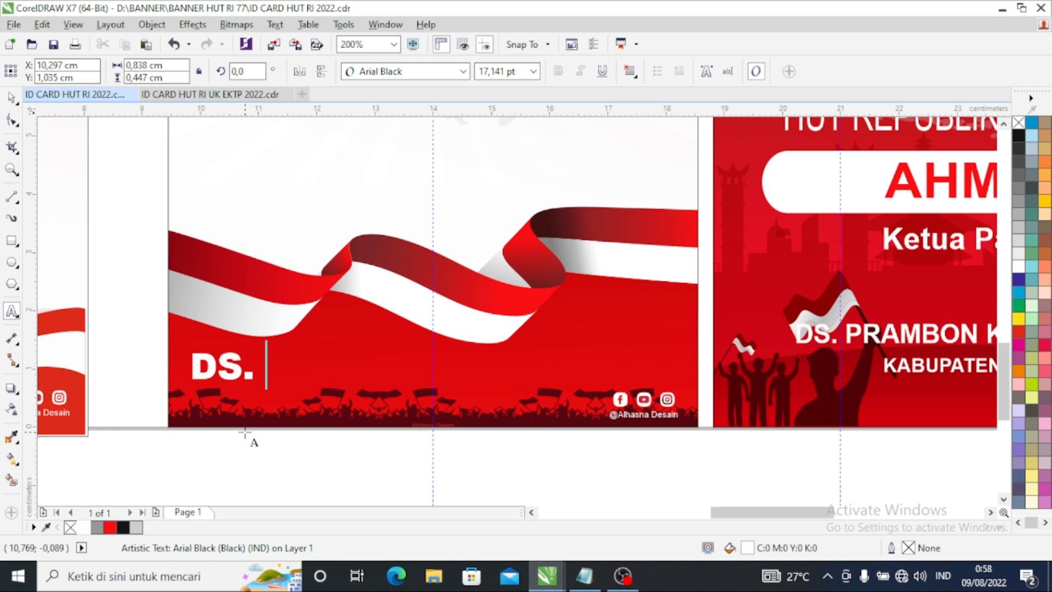
type("PRAMB")
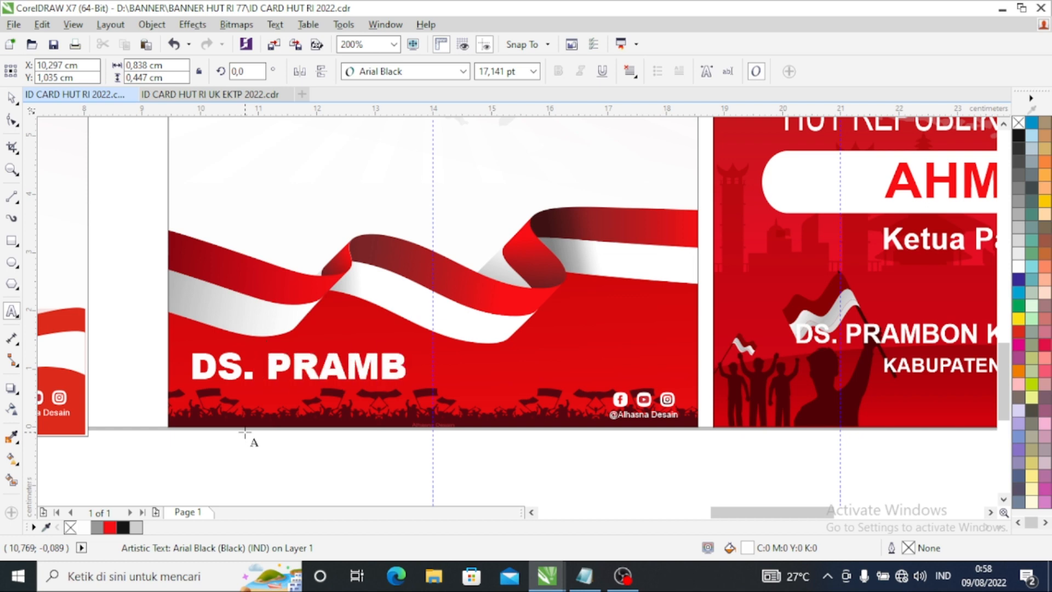
type("ON KEC")
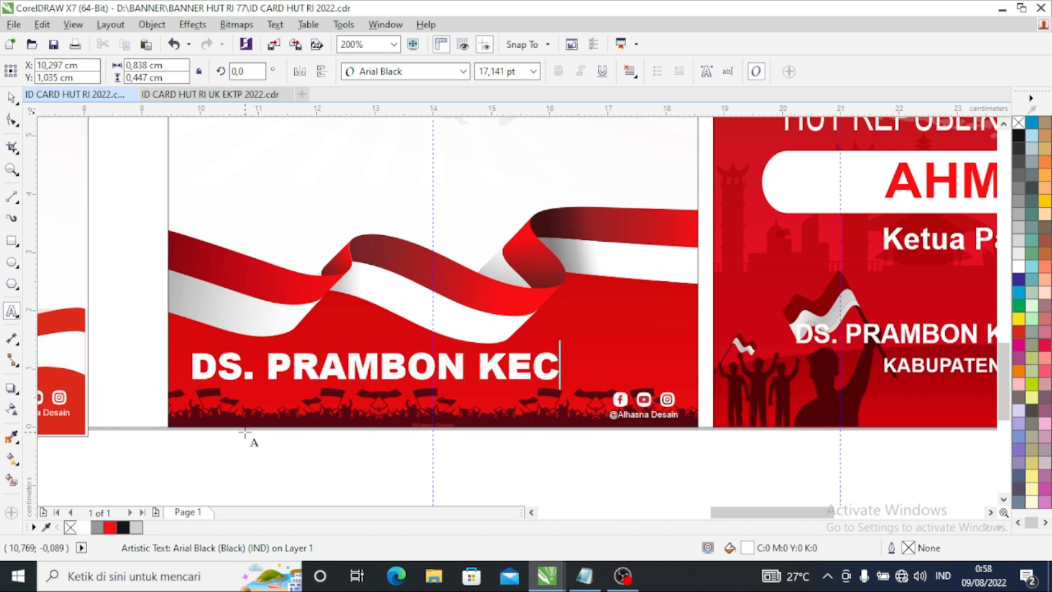
type(". RENGEL")
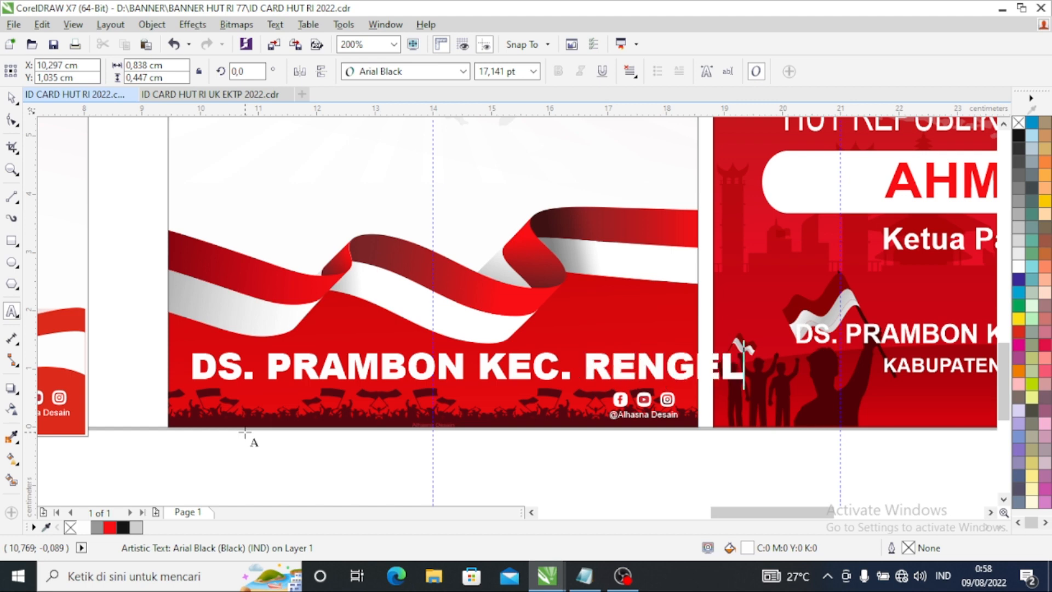
Step: Narrow the flag-ribbon card's village line to about 7.96 cm wide and nudge it right toward the card's center
left_click(12, 97)
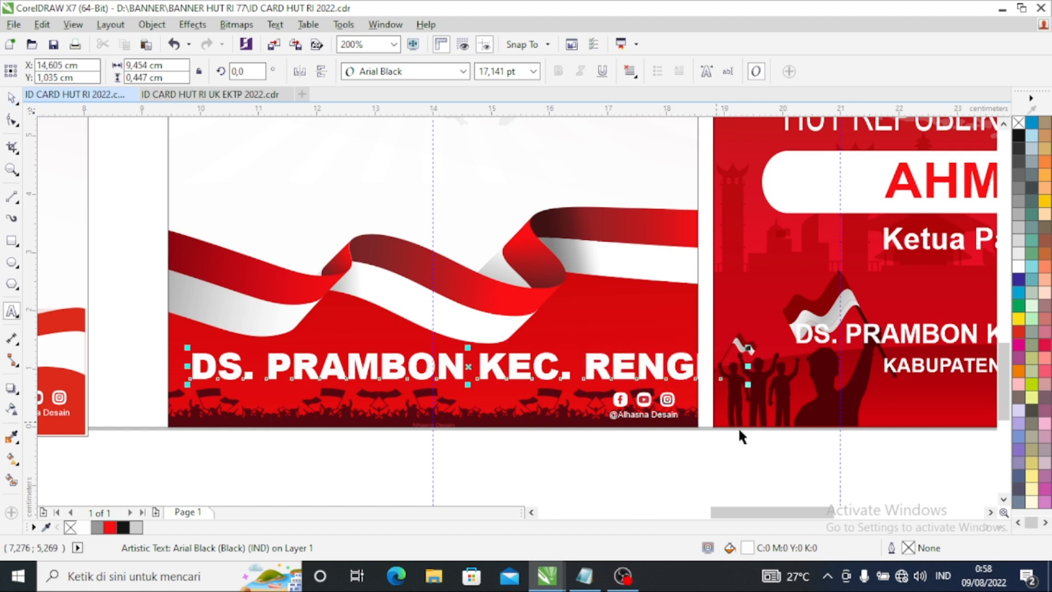
left_click_drag(748, 365, 661, 365)
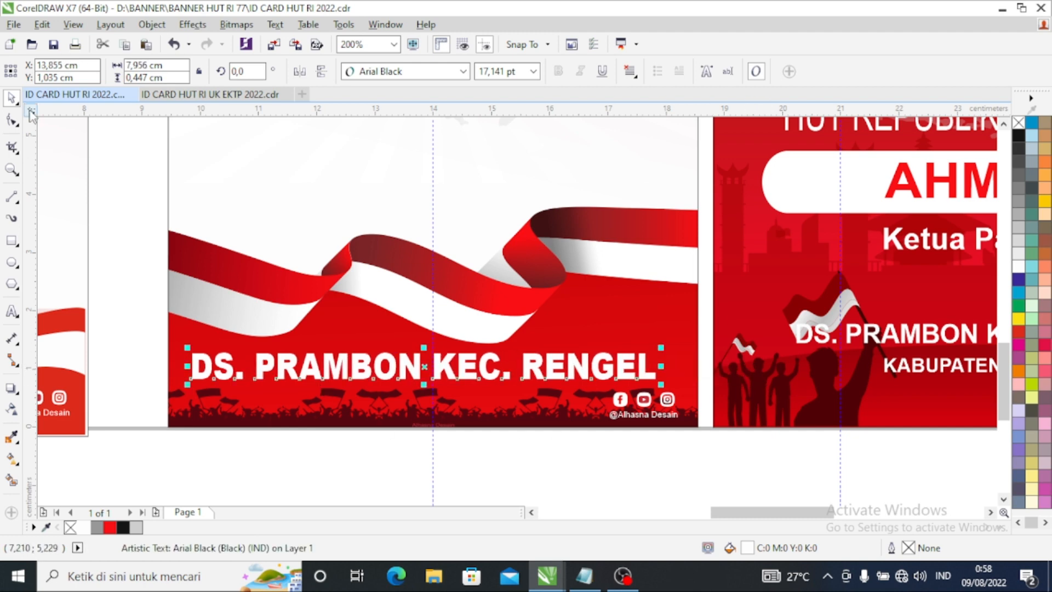
key("Right")
key("Right")
key("Right")
key("Right")
key("Right")
key("Right")
key("Right")
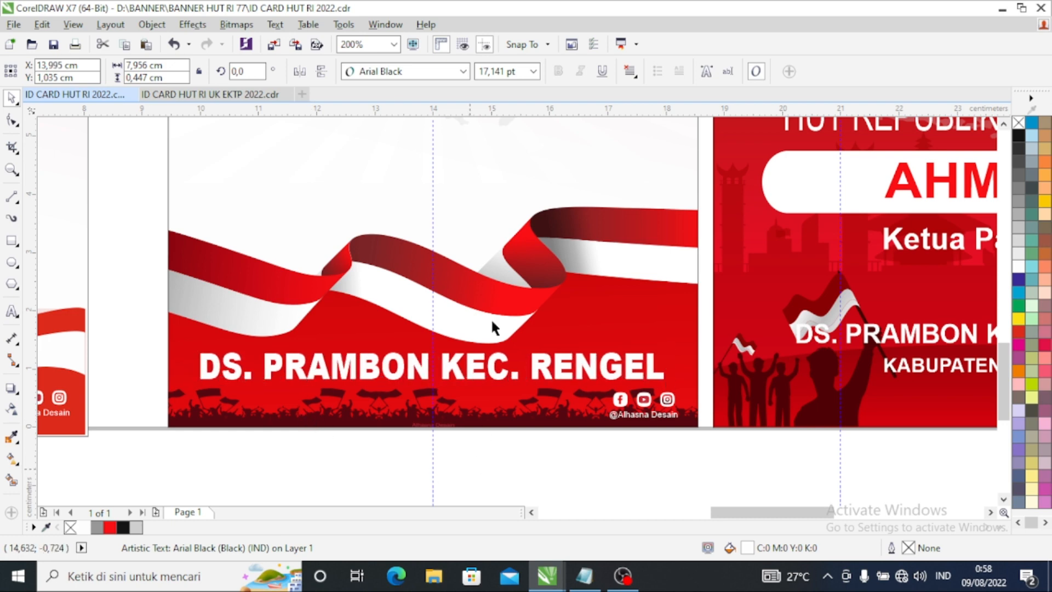
key("Escape")
scroll(491, 328, "down", 2)
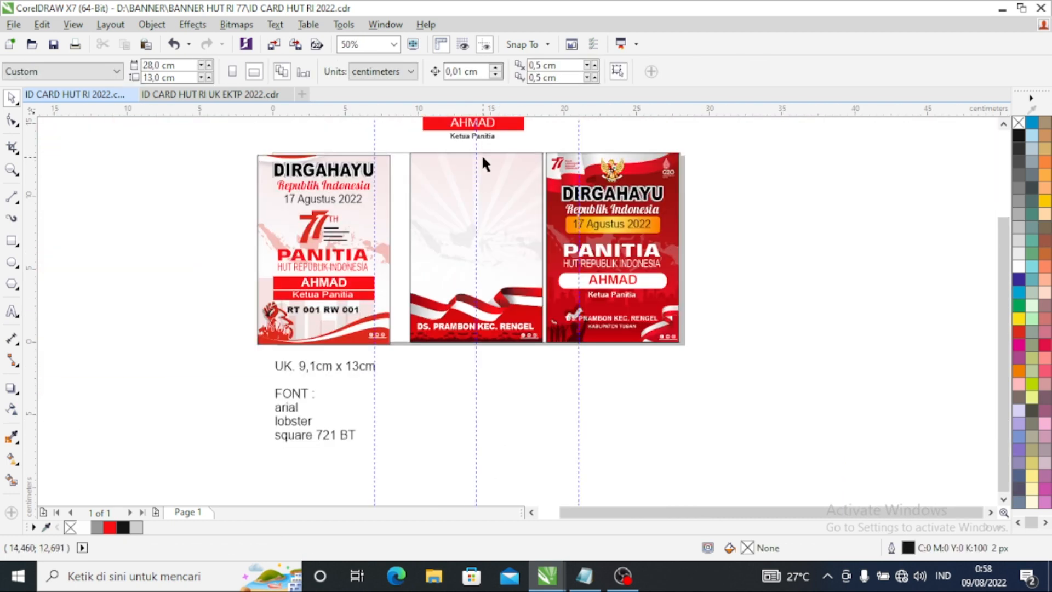
Step: Move the text and emblem group back down onto the flag-ribbon card's background
scroll(483, 157, "down", 1)
left_click_drag(490, 151, 492, 193)
scroll(492, 194, "up", 2)
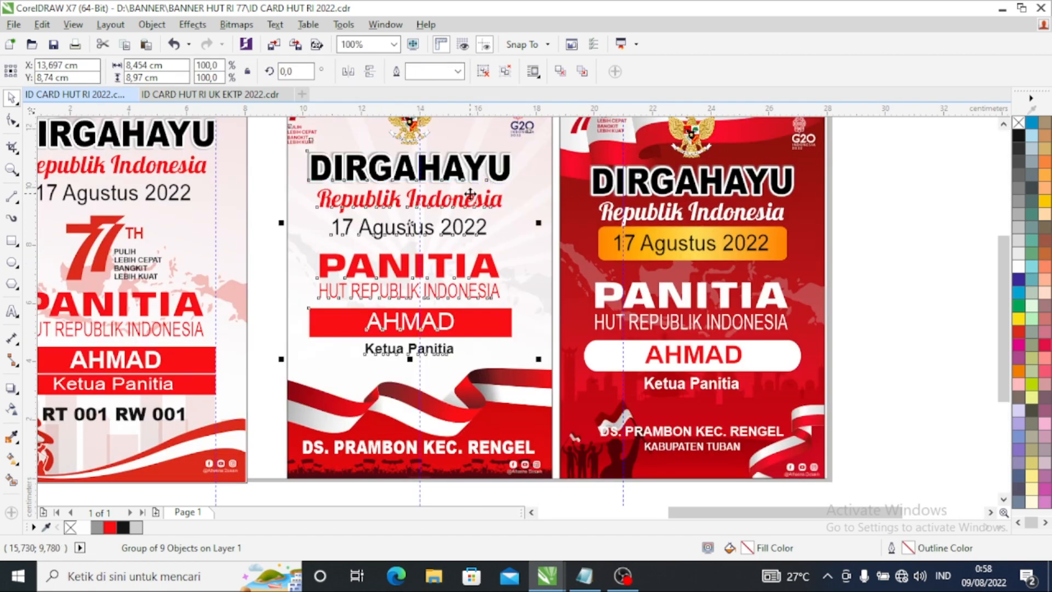
scroll(465, 178, "down", 2)
scroll(418, 160, "up", 2)
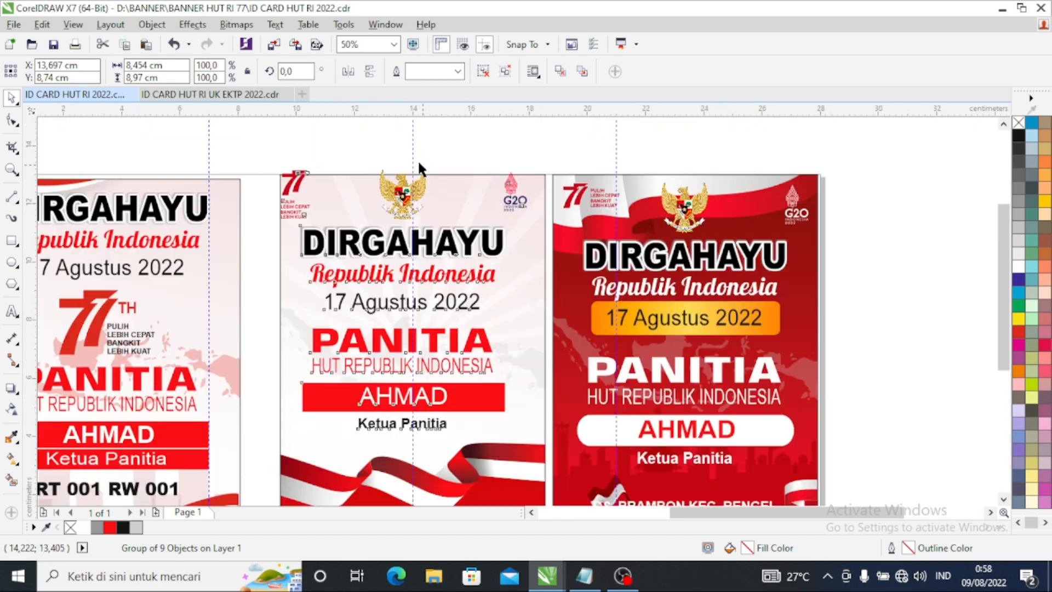
Step: Center the text and emblem group on the page and raise it to fit between the card's upper edge and the ribbon
key("p")
key("Up")
key("Up")
key("Up")
key("Up")
key("Up")
key("Up")
key("Up")
key("Up")
key("Up")
key("Up")
key("Up")
key("Up")
key("Up")
key("Up")
key("Up")
key("Up")
key("Up")
key("Up")
key("Up")
key("Up")
key("Up")
key("Up")
key("Up")
key("Up")
key("Up")
key("Up")
key("Up")
key("Up")
key("Up")
key("Up")
key("Up")
key("Up")
key("Up")
key("Up")
key("Up")
key("Up")
key("Up")
key("Up")
key("Up")
key("Up")
key("Up")
key("Up")
key("Up")
key("Up")
key("Up")
key("Up")
key("Up")
key("Up")
key("Up")
key("Up")
key("Up")
key("Up")
left_click_drag(431, 310, 430, 264)
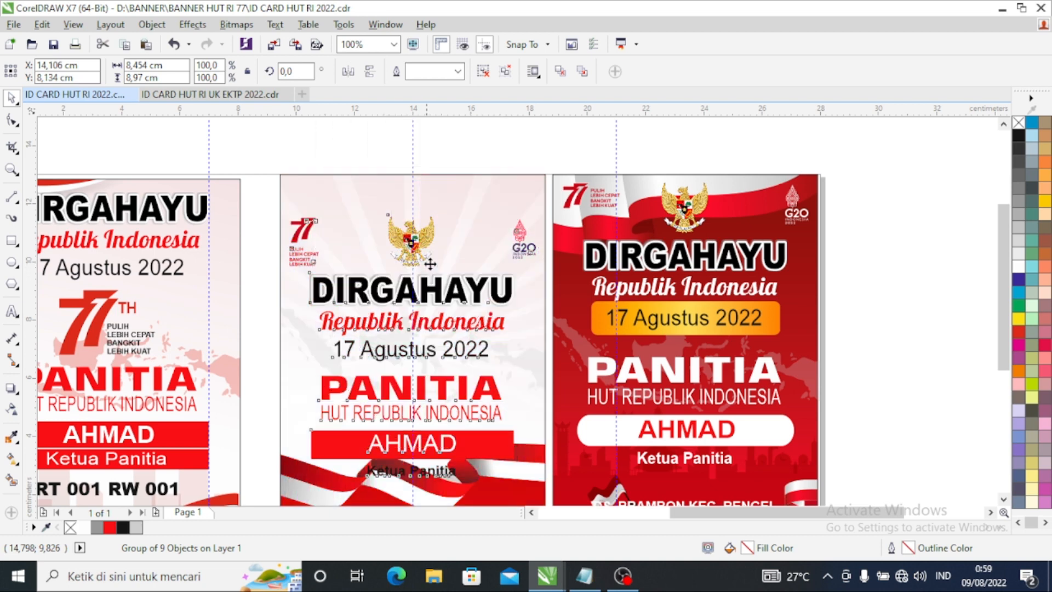
Step: Nudge the text and emblem group left to about X 14.02 cm, in line with the card's center guideline
key("Left")
key("Left")
key("Left")
key("Left")
key("Left")
key("Left")
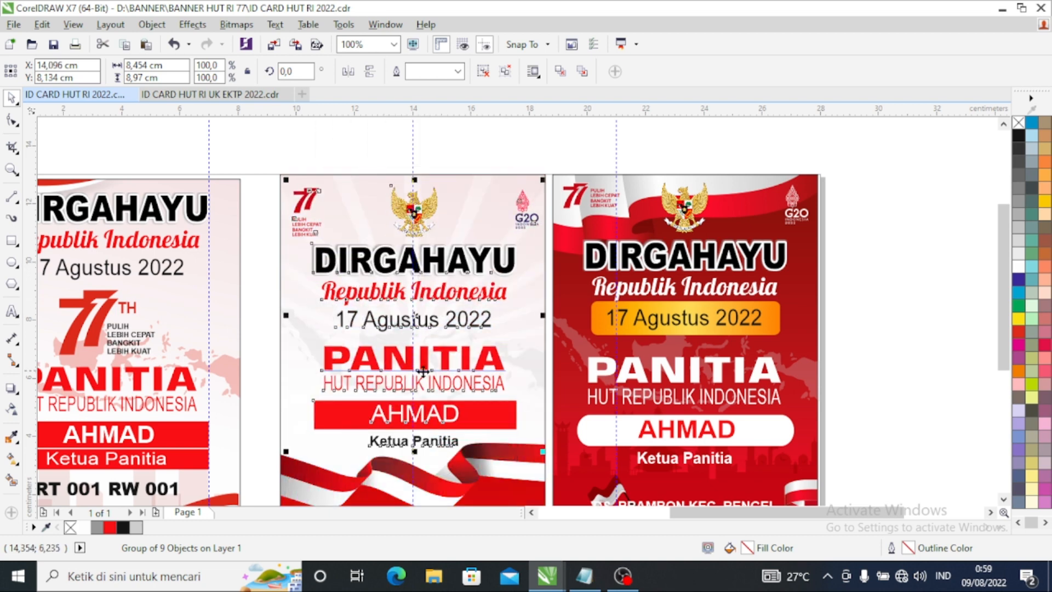
key("Left")
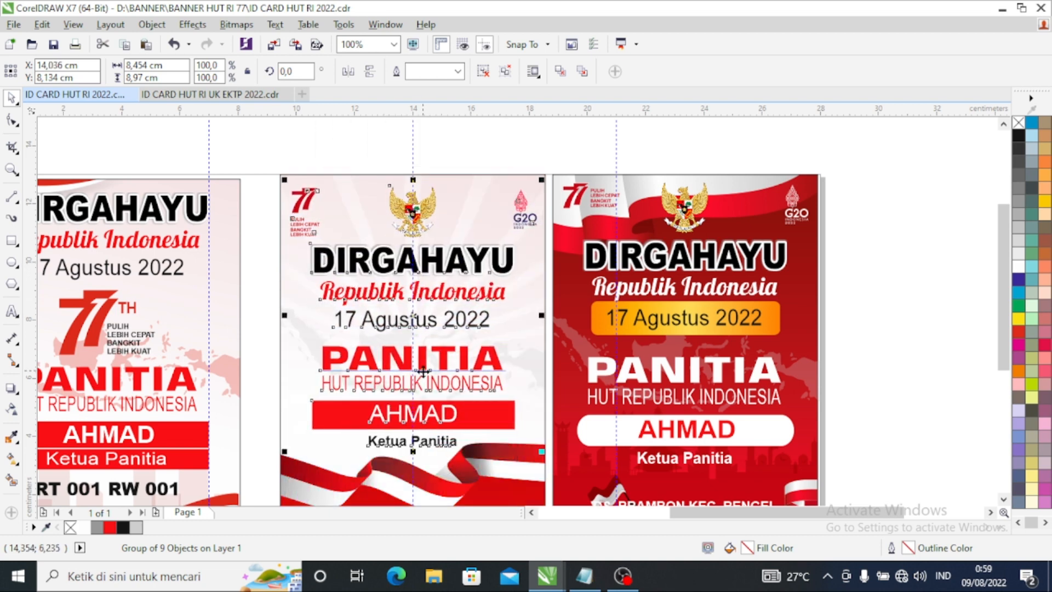
key("Left")
key("Left")
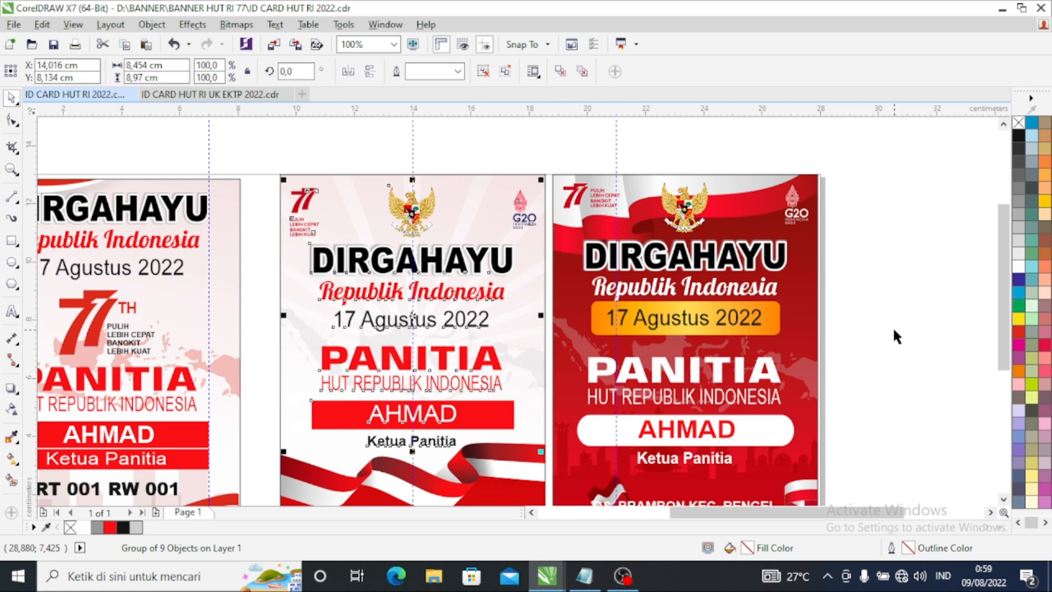
key("Escape")
scroll(458, 326, "down", 2)
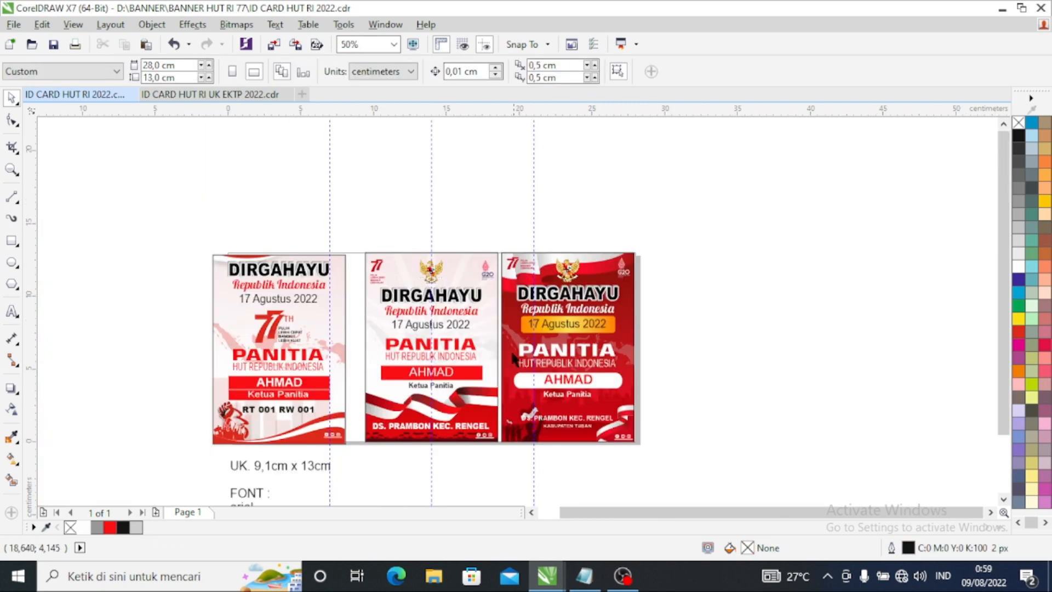
Step: Group all objects of the flag-ribbon card again
scroll(437, 356, "up", 1)
scroll(393, 340, "down", 1)
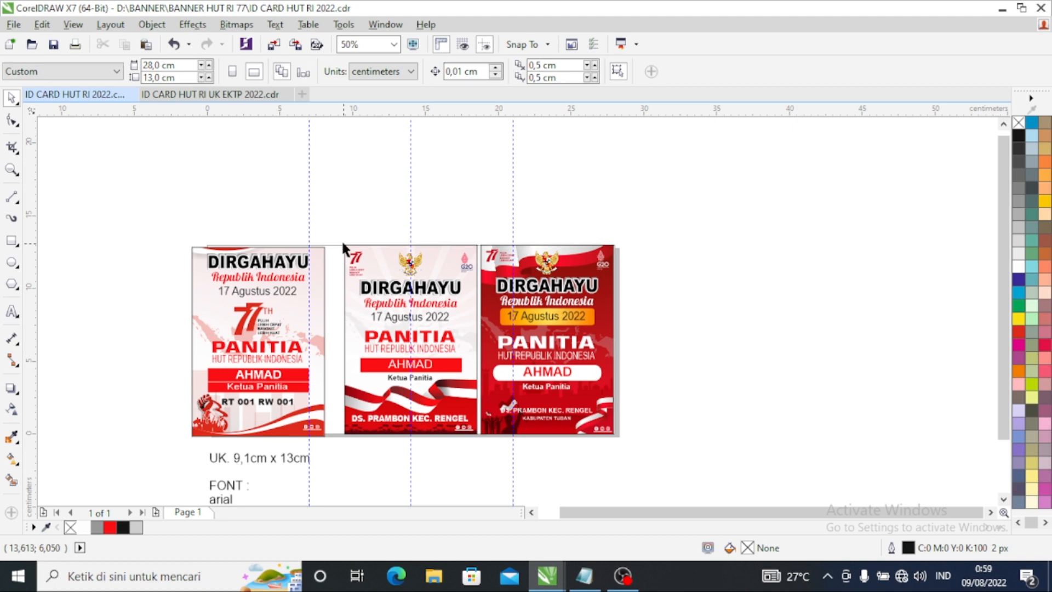
left_click_drag(443, 453, 487, 482)
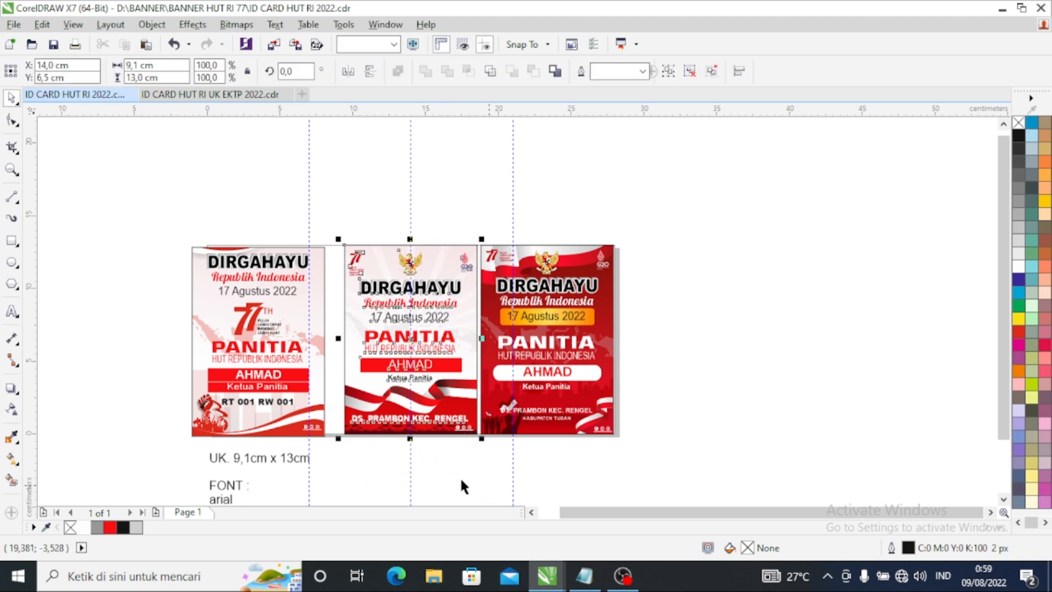
key("ctrl+g")
key("Escape")
scroll(438, 419, "up", 1)
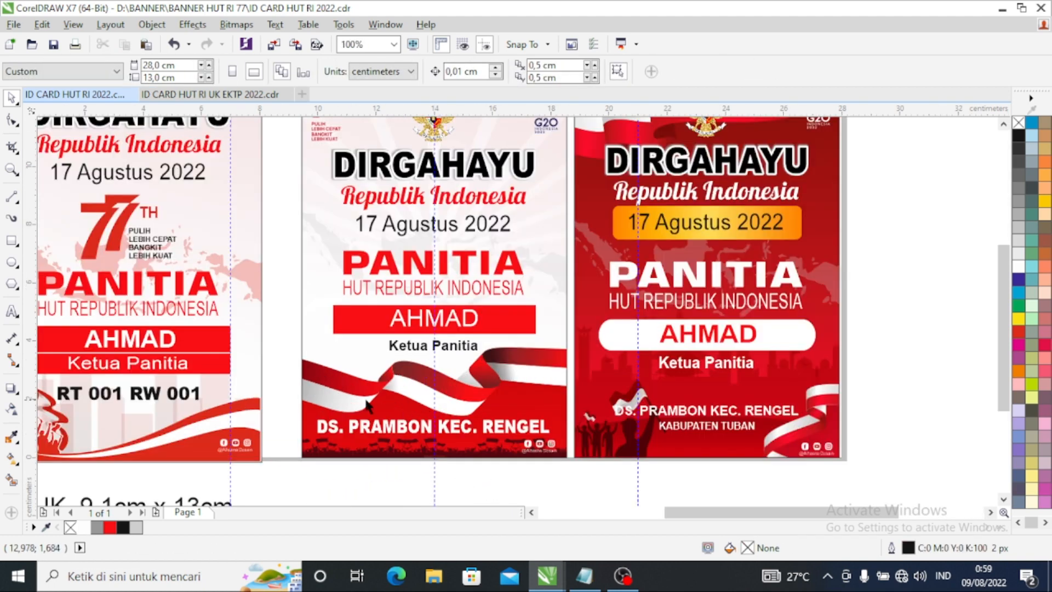
Step: Move the "RT 001 RW 001" card right so it sits flush with the page's left and upper edges
scroll(438, 419, "down", 1)
left_click(277, 351)
left_click_drag(279, 355, 297, 347)
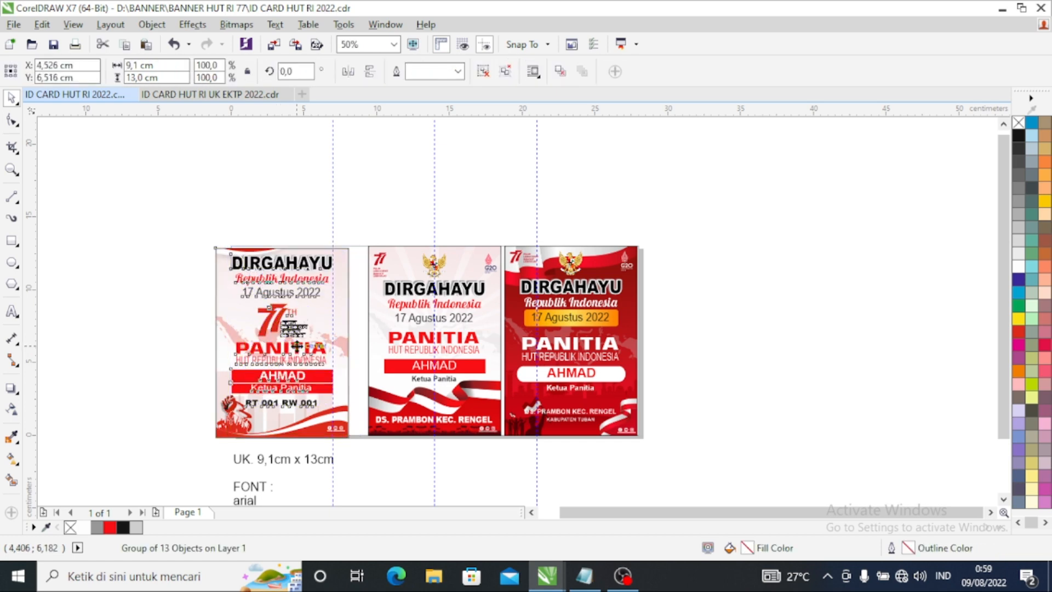
key("Escape")
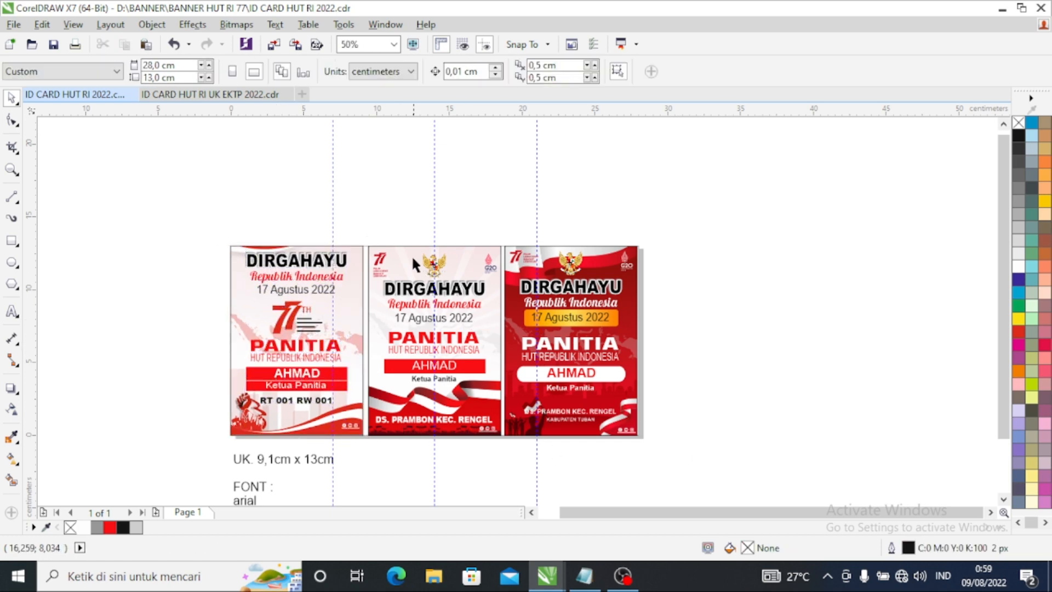
Step: Switch to the document ID CARD HUT RI UK EKTP 2022.cdr and examine the card size and font notes below the page
left_click(215, 95)
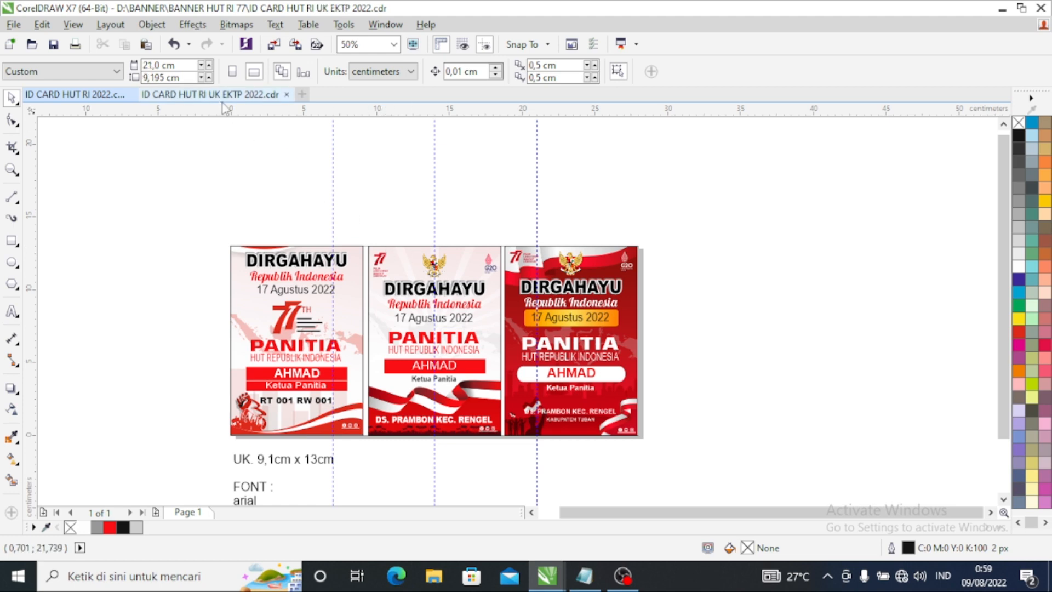
scroll(425, 258, "down", 2)
scroll(425, 363, "up", 3)
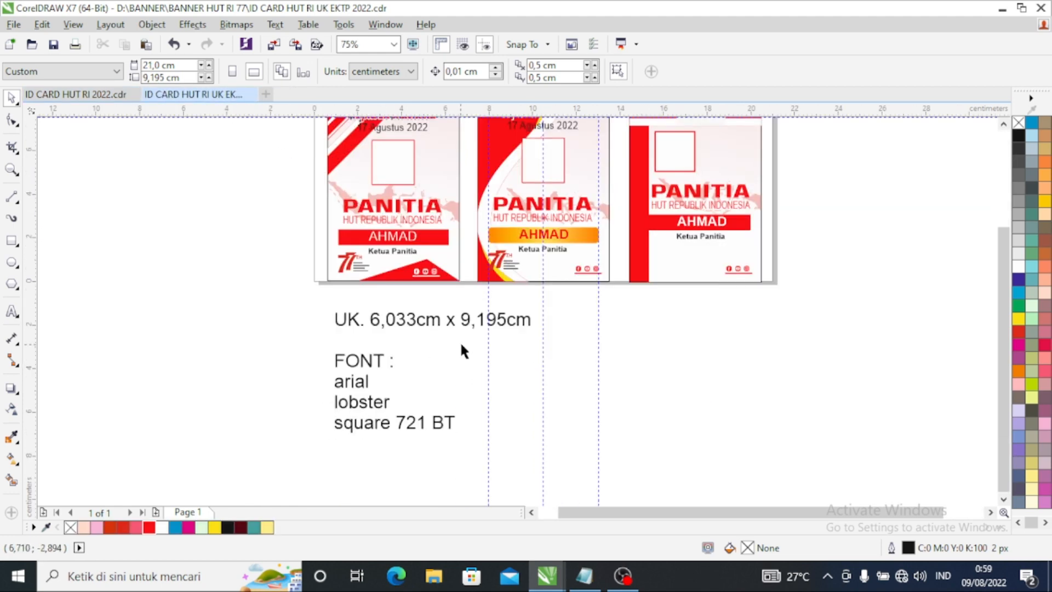
scroll(459, 341, "up", 1)
scroll(358, 345, "down", 2)
scroll(360, 346, "up", 2)
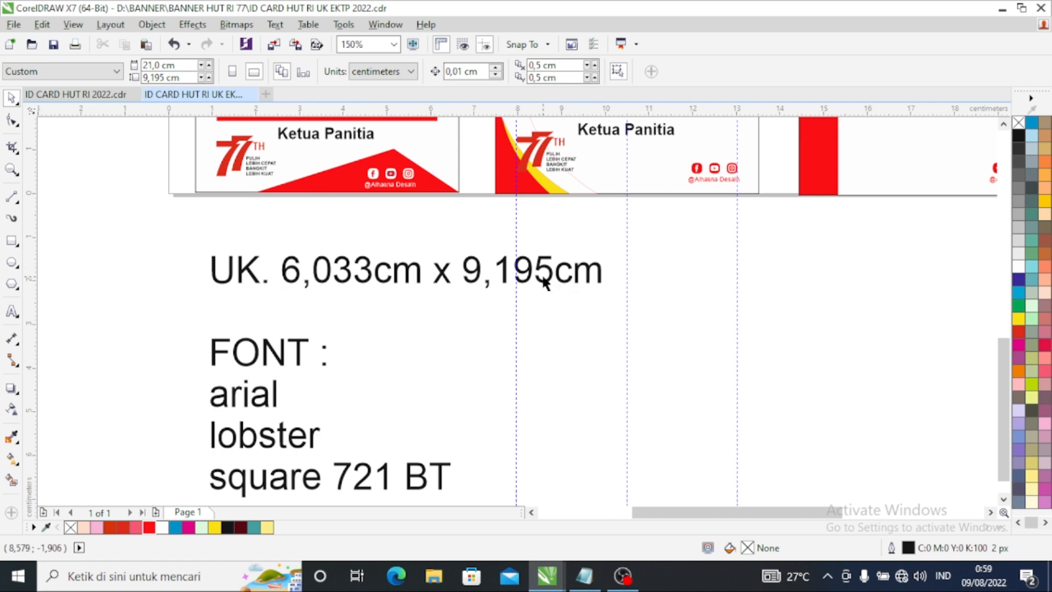
scroll(457, 341, "down", 4)
scroll(439, 331, "up", 4)
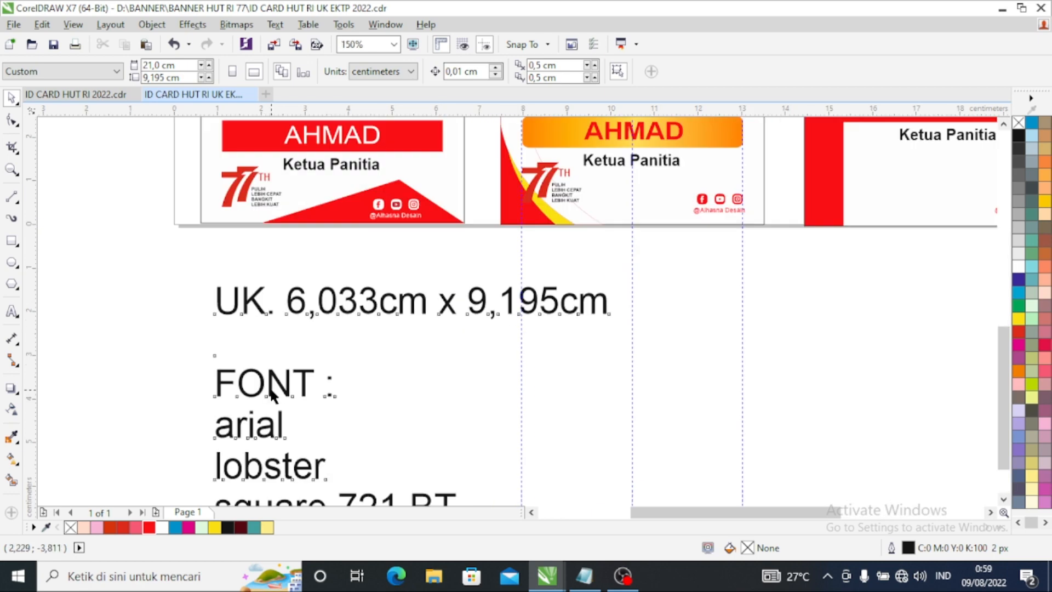
left_click(376, 323)
scroll(400, 317, "down", 2)
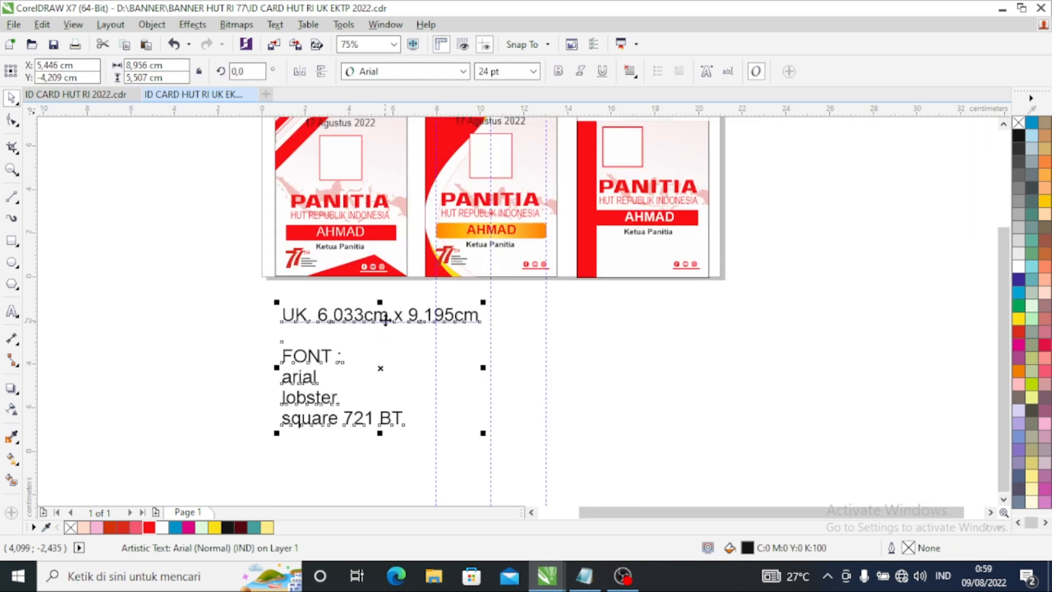
Step: Examine the three smaller card designs with photo frames on the page
scroll(427, 321, "down", 2)
scroll(455, 241, "up", 2)
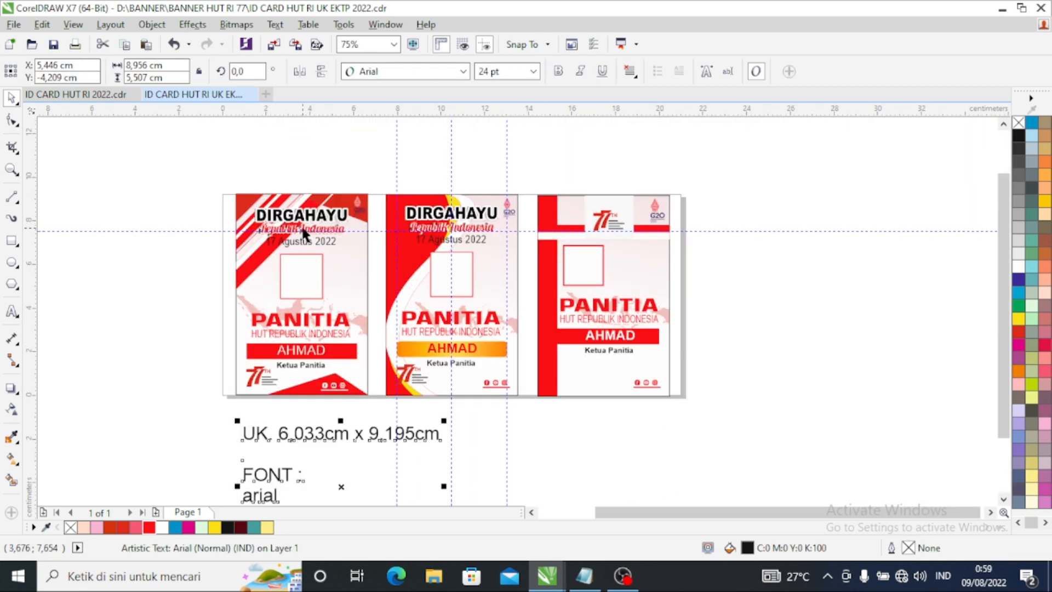
scroll(304, 235, "up", 2)
scroll(431, 234, "down", 2)
scroll(331, 266, "up", 2)
scroll(326, 273, "down", 2)
scroll(353, 243, "up", 2)
scroll(356, 242, "down", 2)
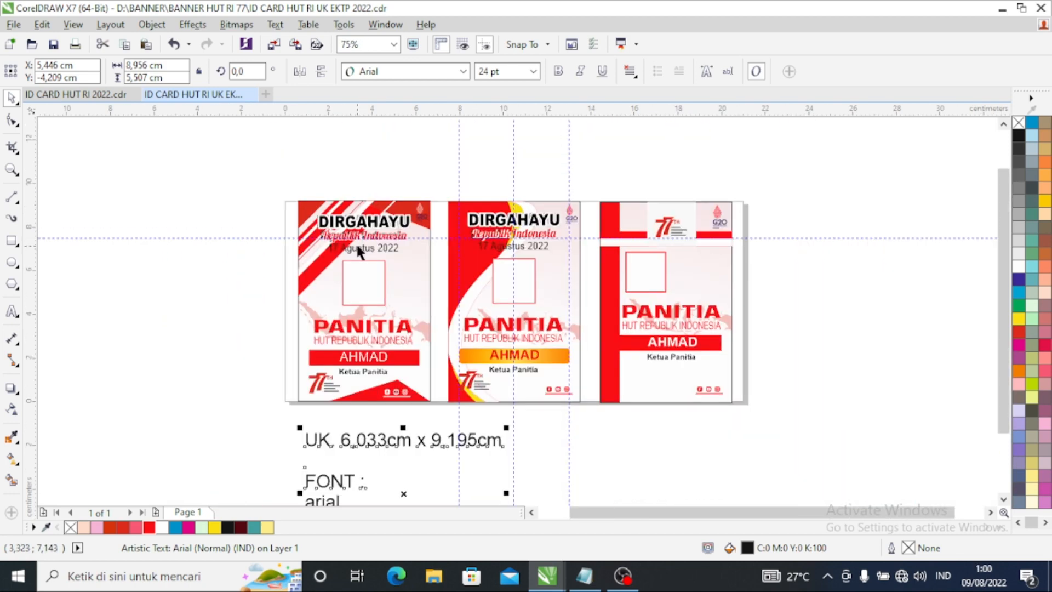
Step: Ungroup the card with the red diagonal stripes
left_click(399, 283)
right_click(400, 284)
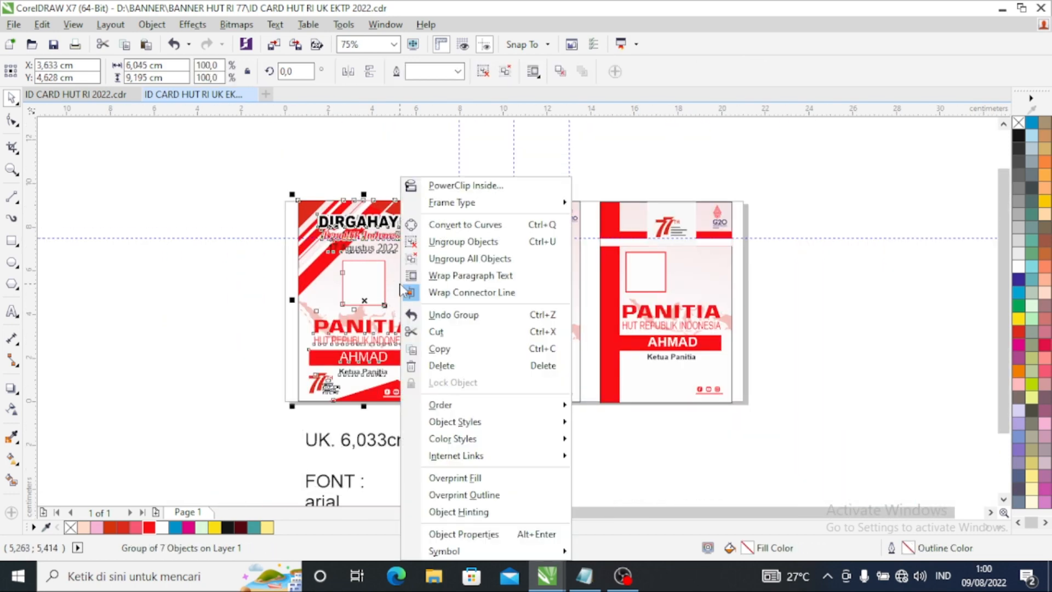
left_click(444, 241)
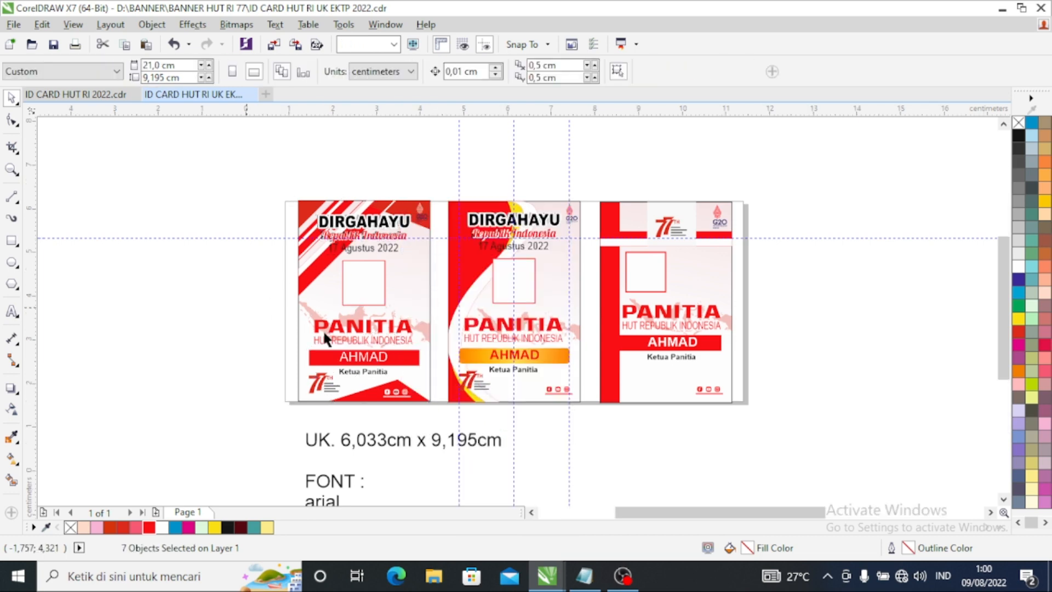
scroll(323, 330, "up", 3)
scroll(370, 332, "down", 2)
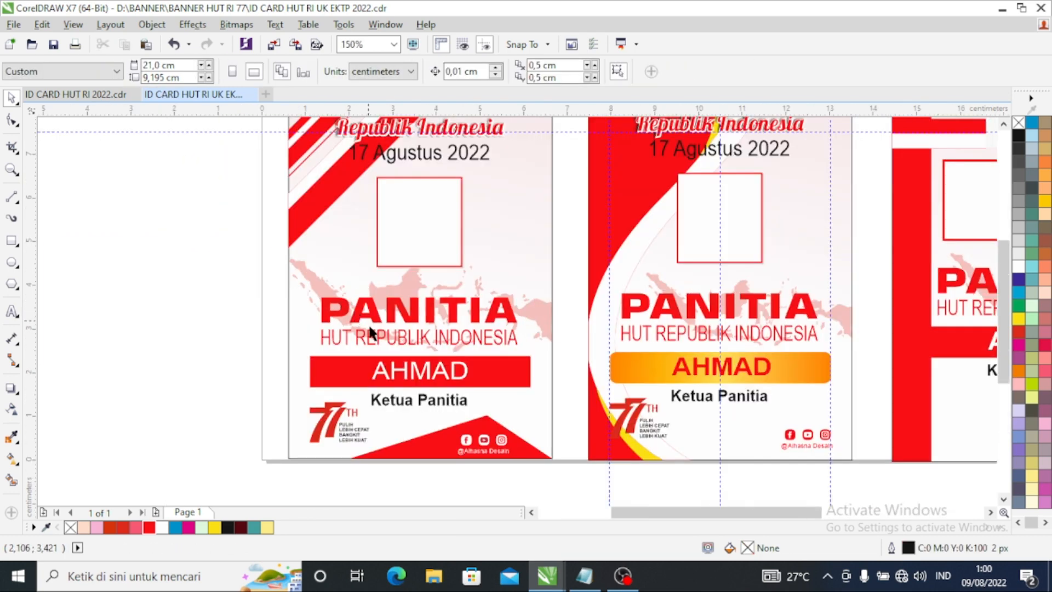
Step: Ungroup the striped card's nested text and logo groups so the name and position lines are separate objects
left_click(417, 375)
scroll(411, 362, "down", 2)
scroll(390, 317, "up", 3)
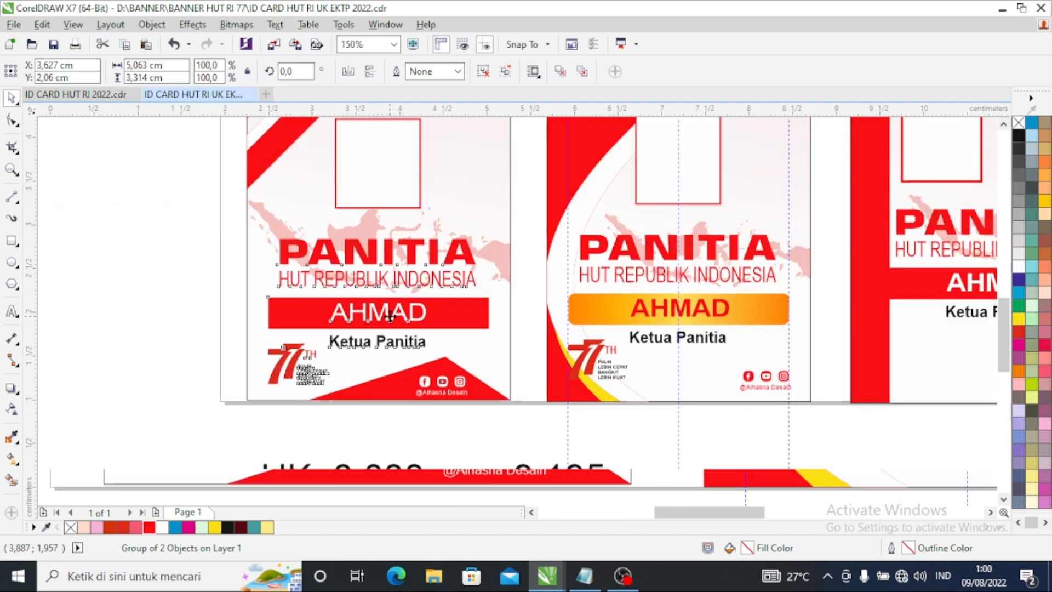
scroll(390, 317, "up", 2)
right_click(383, 310)
left_click(458, 192)
key("Escape")
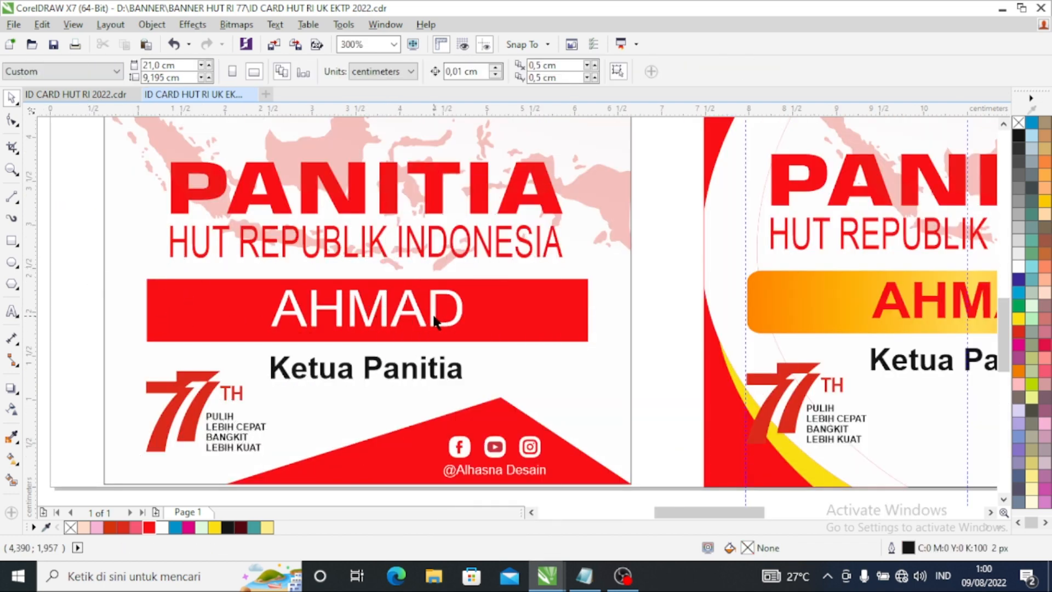
left_click(323, 316)
right_click(371, 312)
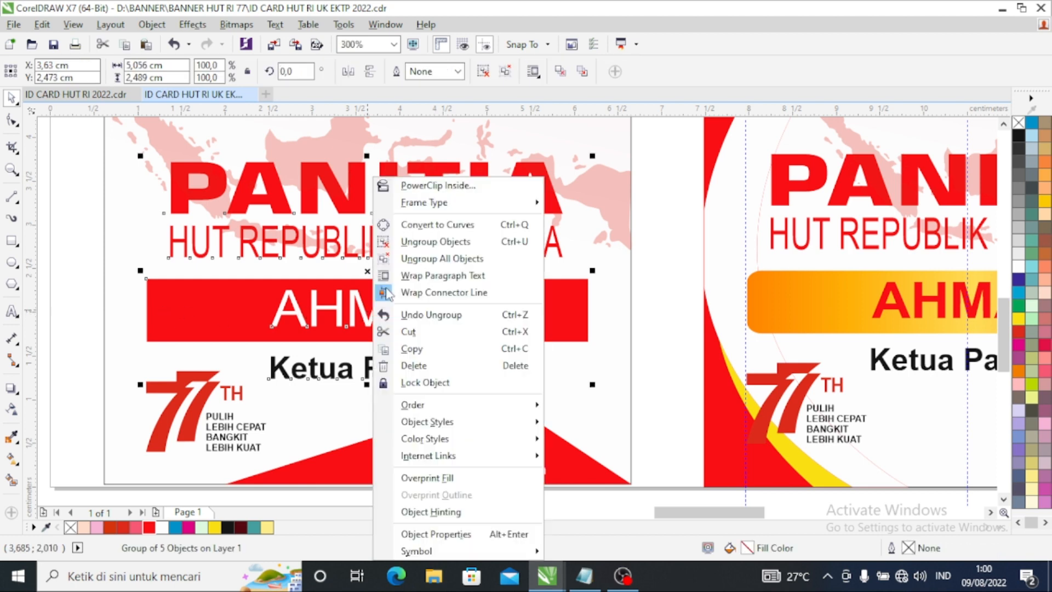
left_click(417, 239)
Step: Retype the cardholder's name in the striped card's red bar and make it bold
left_click(11, 311)
left_click_drag(465, 315, 273, 300)
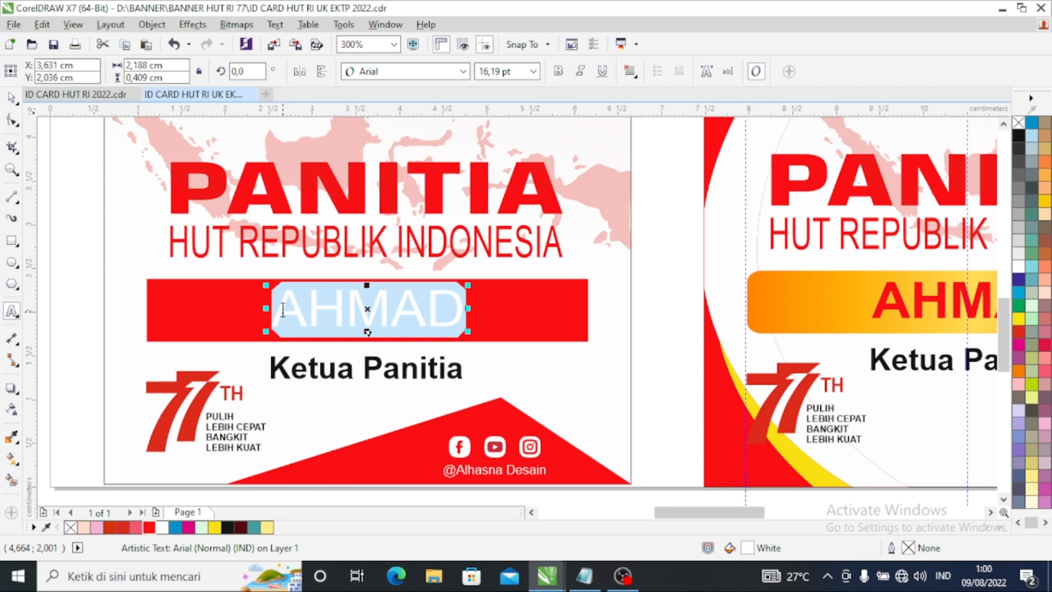
type("AHMAD")
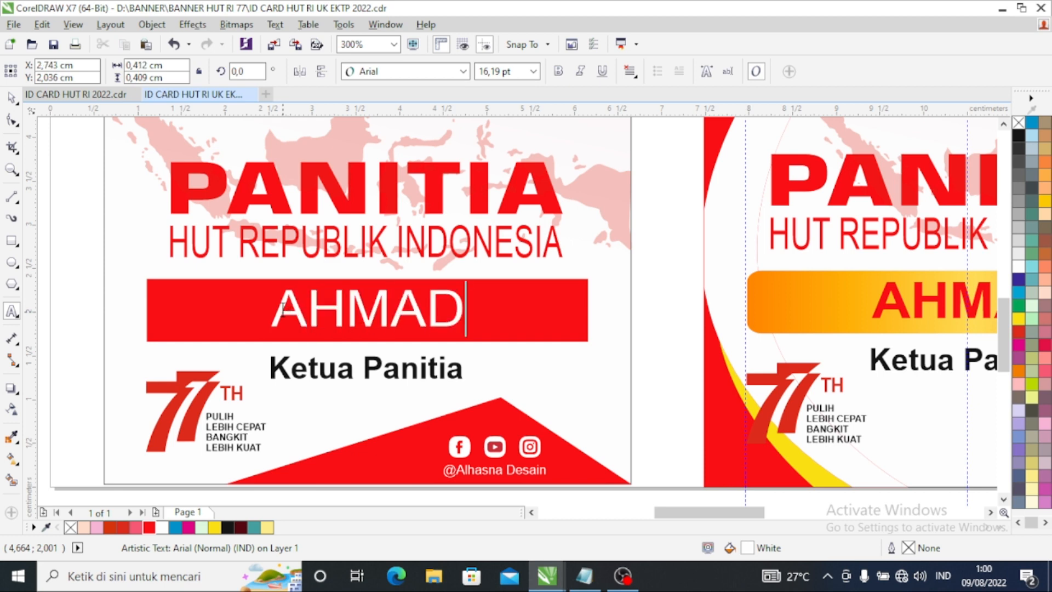
double_click(283, 309)
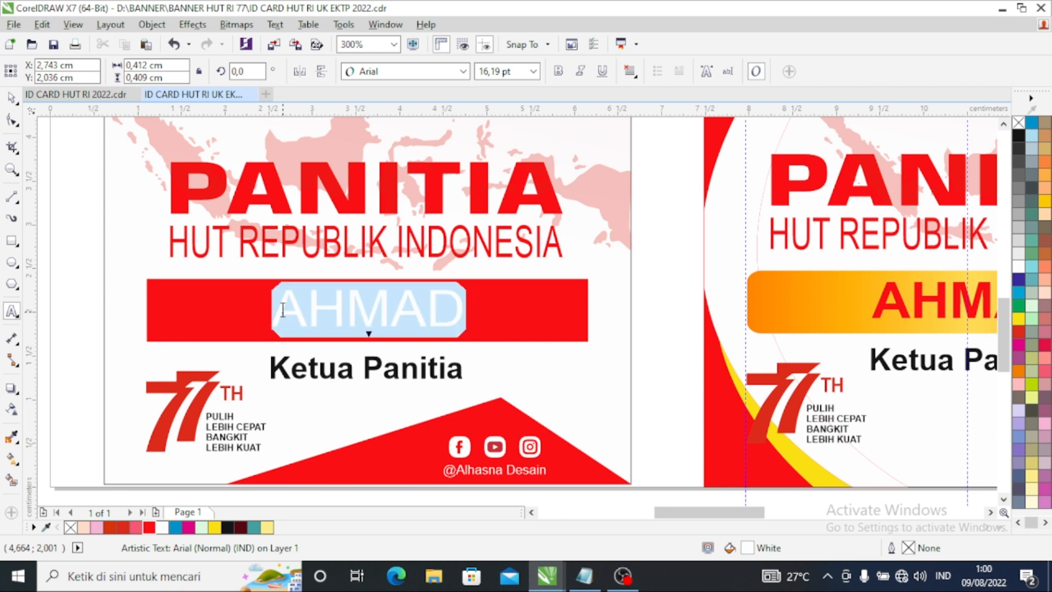
key("ctrl+b")
left_click(11, 97)
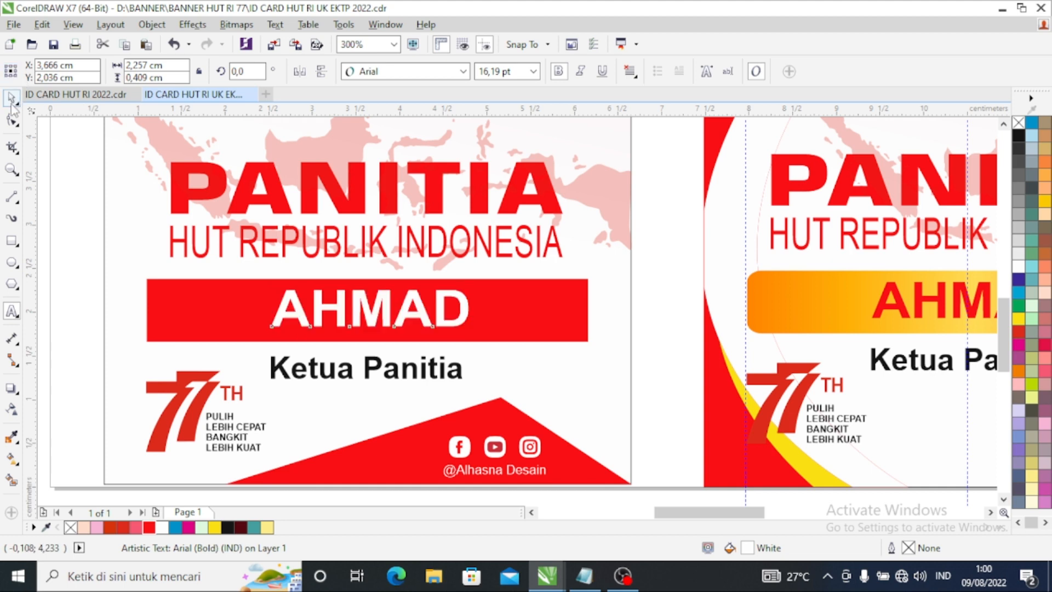
Step: Retype the position line below the name on the striped card as "Ketua Panitia"
left_click(410, 378)
left_click(12, 311)
left_click_drag(463, 368, 290, 368)
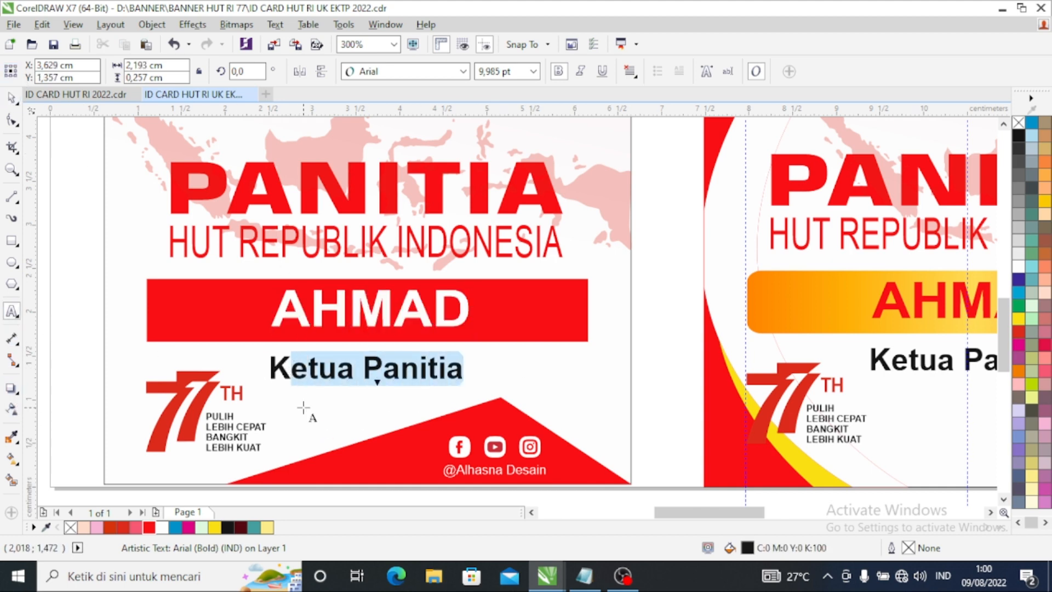
type("etua Panitia")
key("ctrl+space")
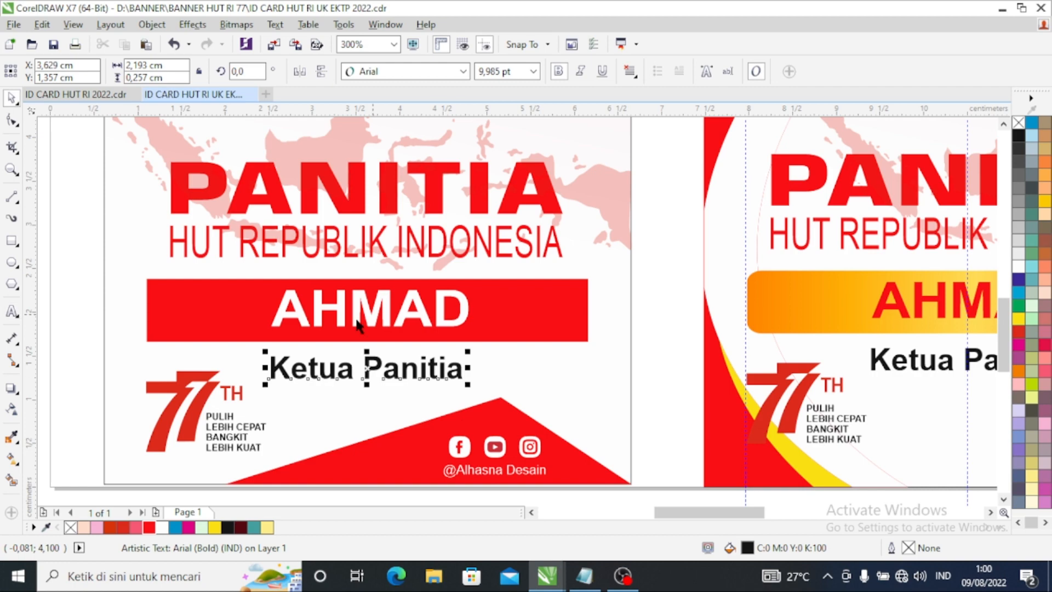
Step: Ungroup the striped card's group that holds the Dirgahayu heading and the photo frame
scroll(425, 327, "down", 3)
scroll(336, 251, "up", 2)
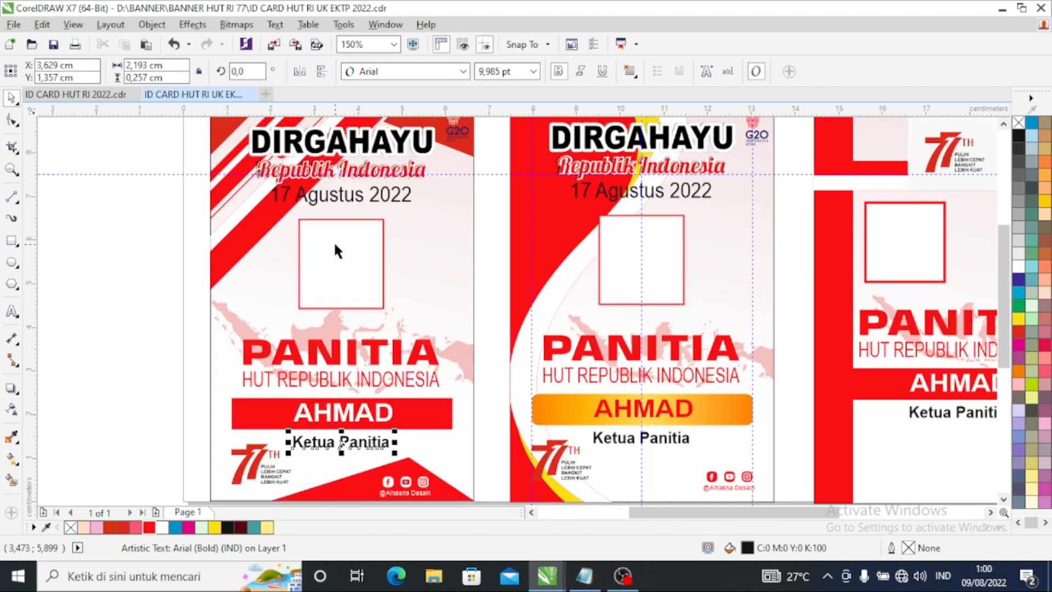
left_click(336, 251)
scroll(360, 272, "down", 2)
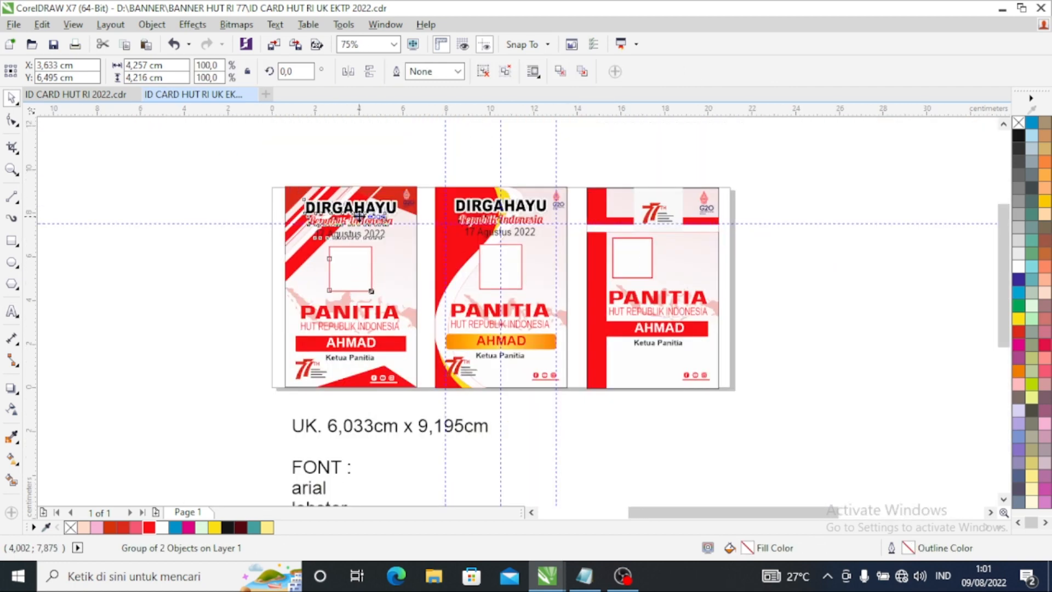
scroll(358, 215, "up", 2)
right_click(342, 310)
left_click(384, 258)
Step: Ungroup the striped card's photo frame into its separate objects
left_click(356, 315)
left_click(345, 305)
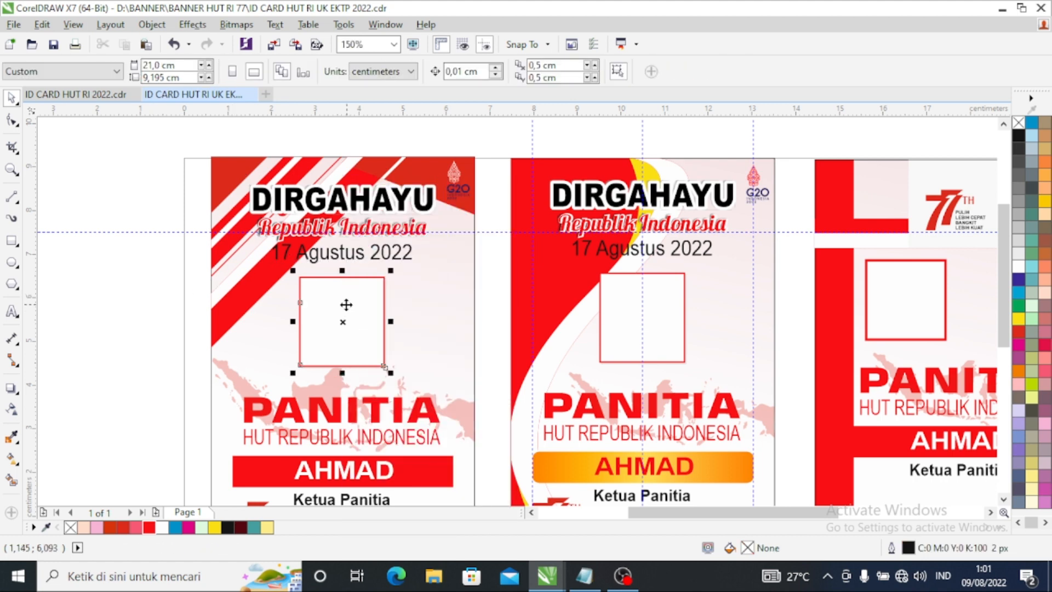
right_click(345, 305)
left_click(362, 257)
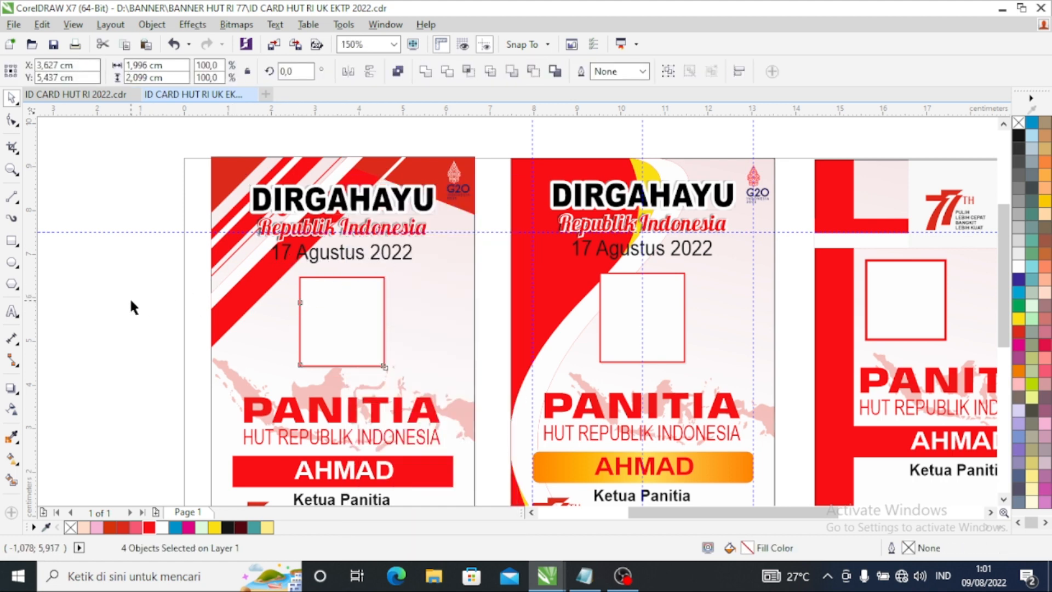
left_click(363, 316)
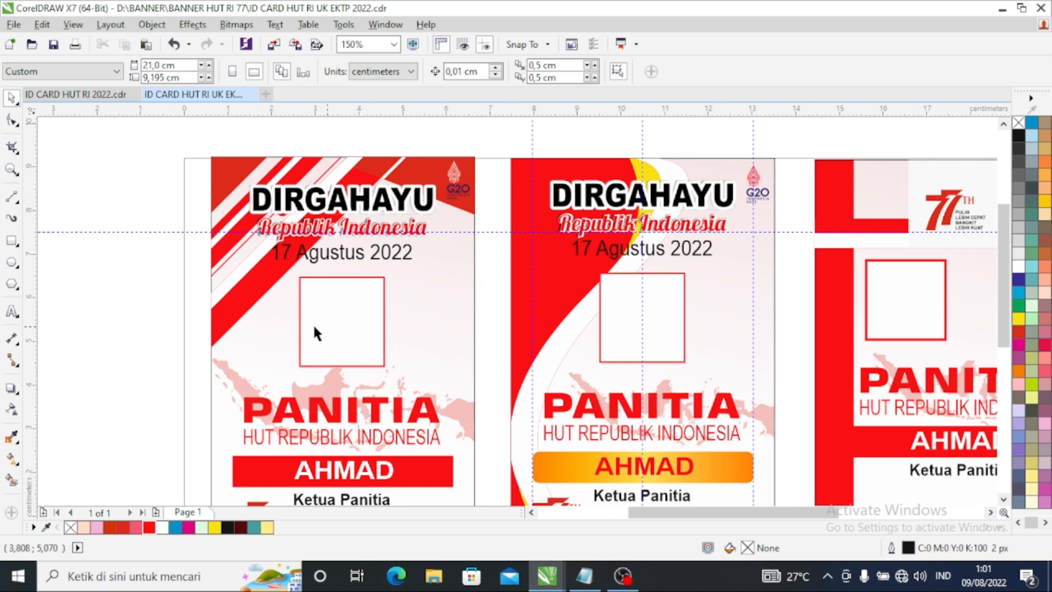
Step: Add the artistic text "FOTO" inside the striped card's photo frame
left_click(12, 315)
left_click(331, 326)
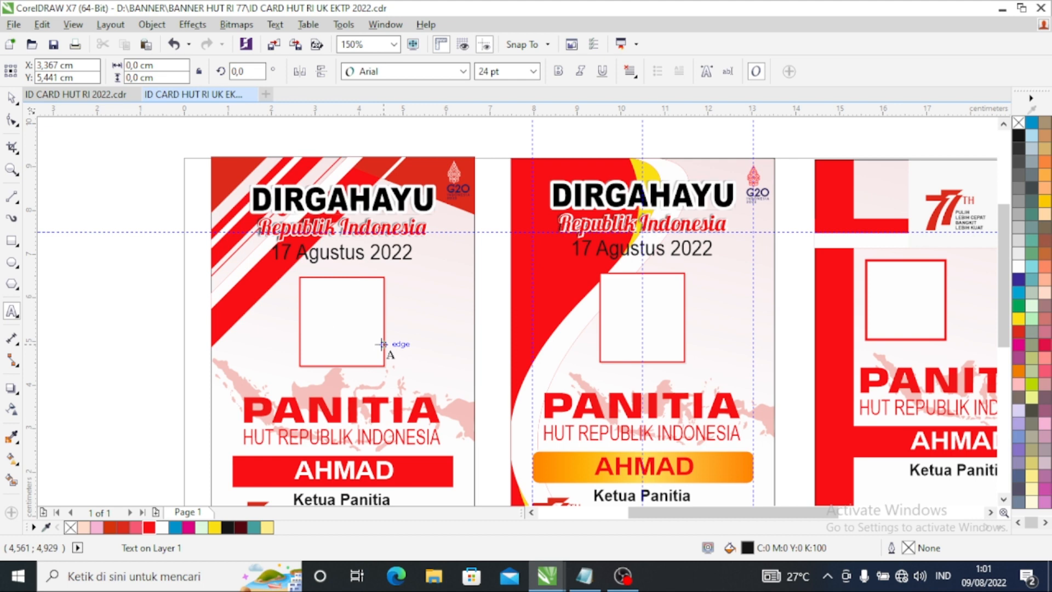
type("FOTO")
key("ctrl+space")
Step: Shrink the "FOTO" text to about 12.8 pt and centre it in the striped card's photo frame
scroll(404, 290, "up", 2)
left_click_drag(470, 360, 419, 349)
left_click_drag(350, 327, 292, 360)
key("ctrl+space")
scroll(286, 366, "down", 2)
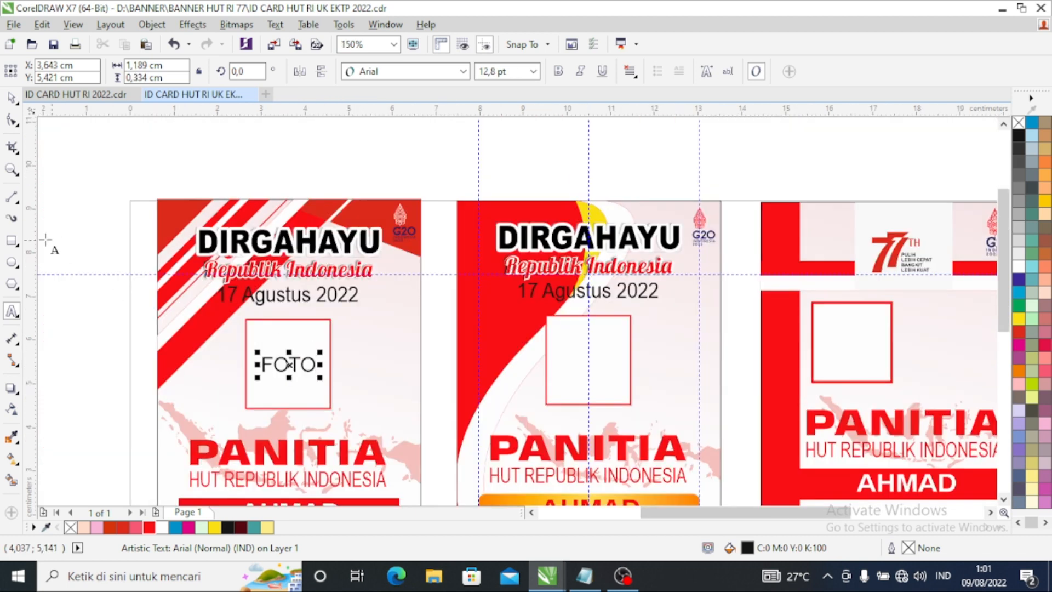
key("ctrl+space")
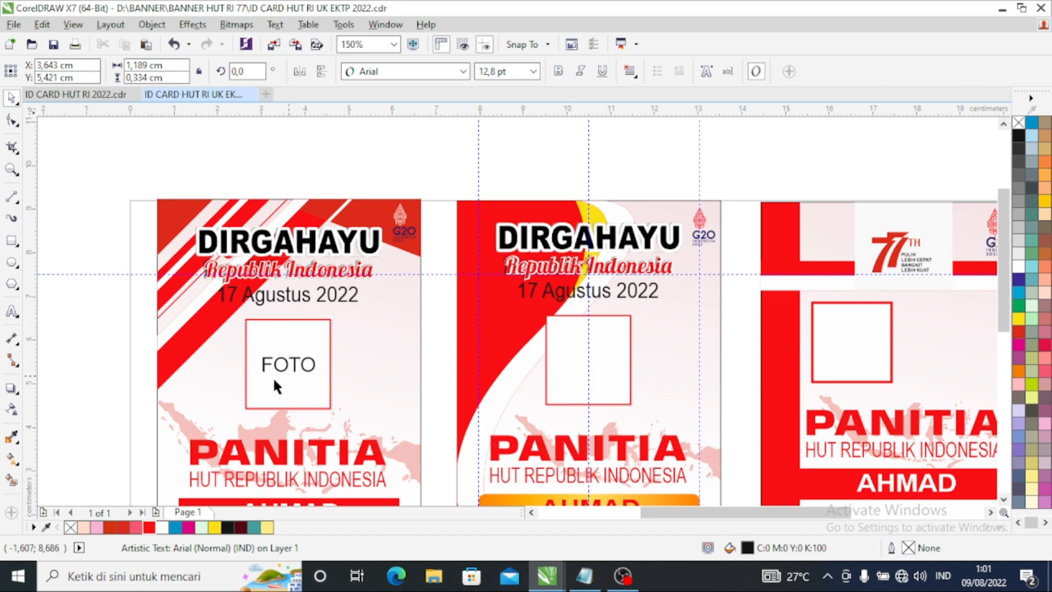
key("Escape")
Step: Examine the middle card's orange name bar, position line, anniversary logo and social media icons up close
scroll(328, 408, "down", 2)
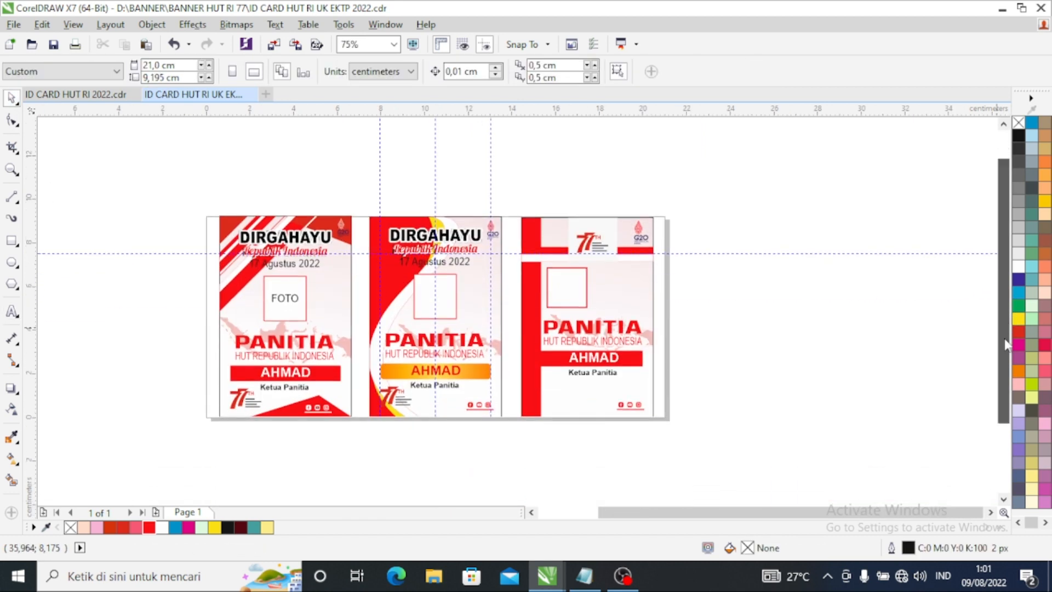
scroll(442, 368, "up", 2)
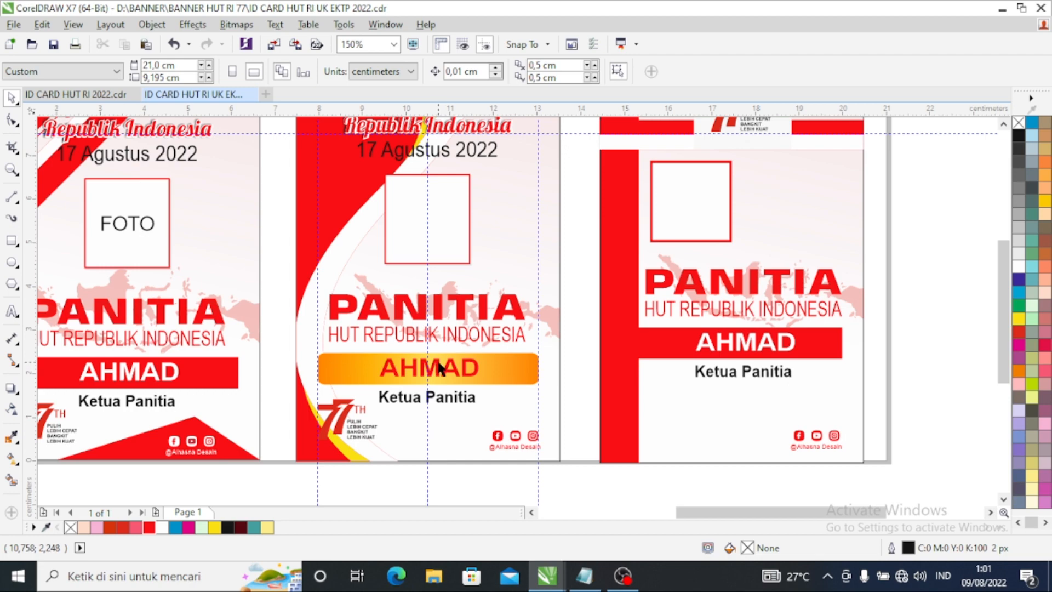
scroll(442, 368, "up", 2)
scroll(438, 378, "down", 3)
scroll(421, 405, "up", 3)
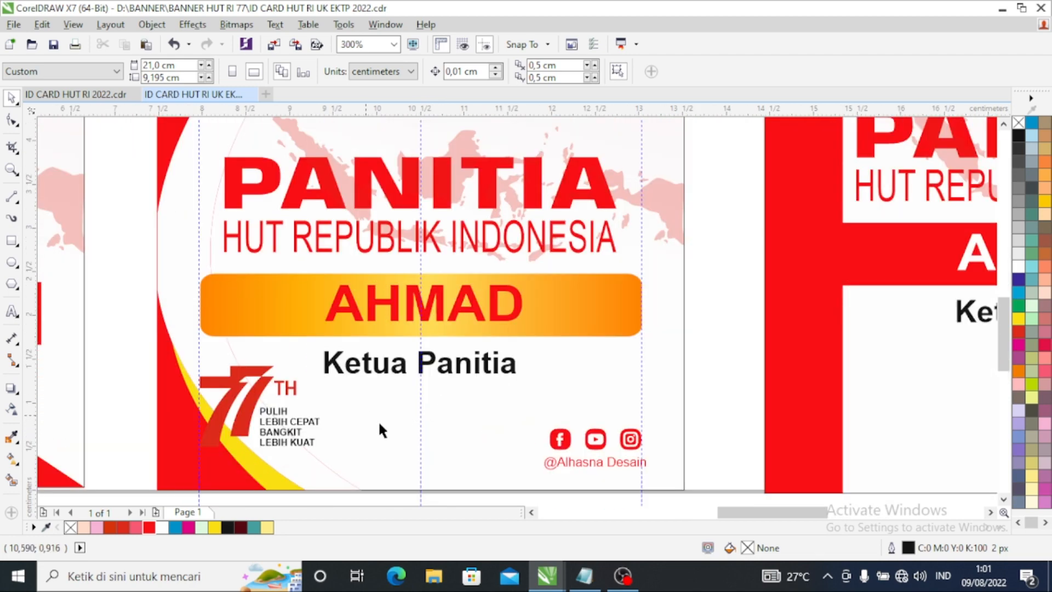
scroll(419, 379, "down", 3)
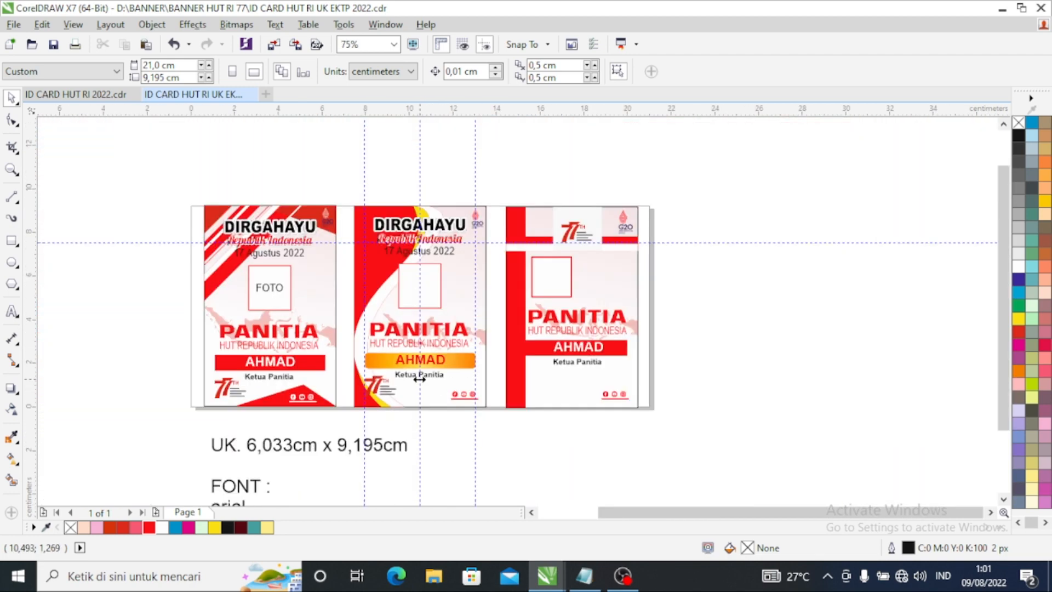
scroll(422, 393, "up", 2)
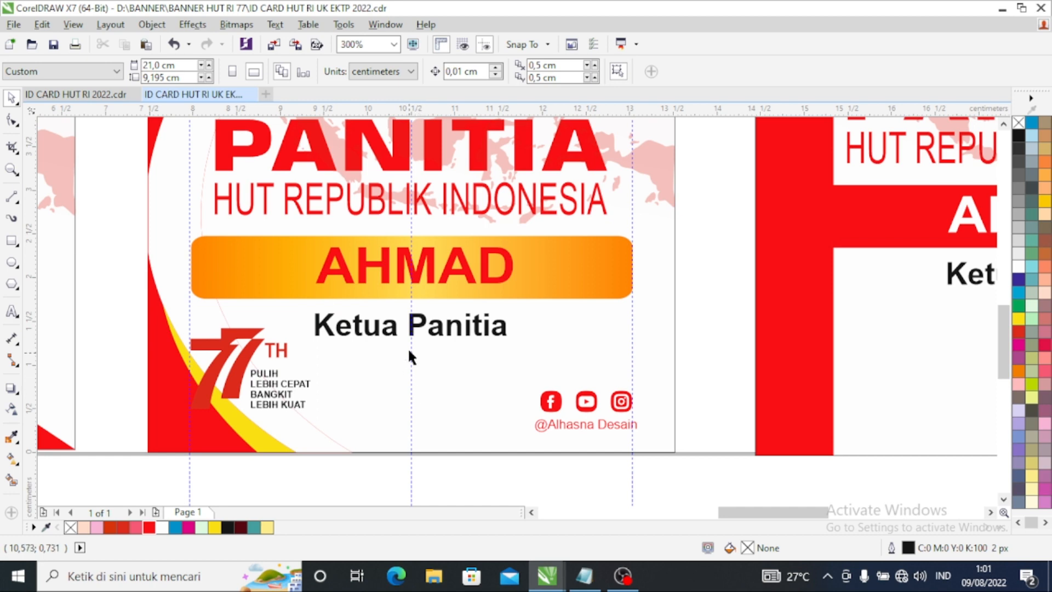
scroll(411, 303, "down", 1)
scroll(414, 278, "up", 1)
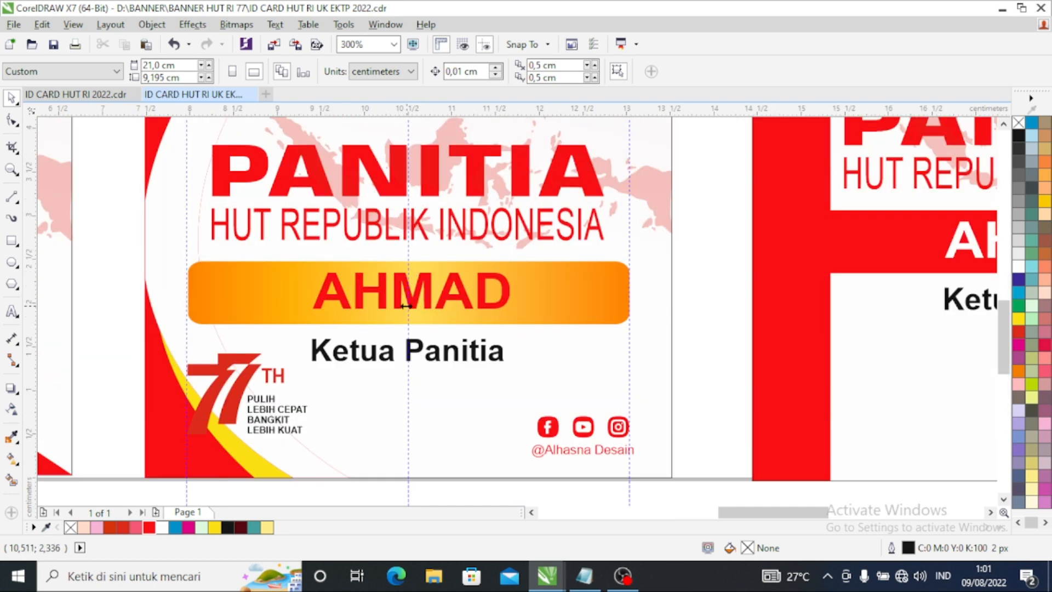
scroll(277, 335, "down", 1)
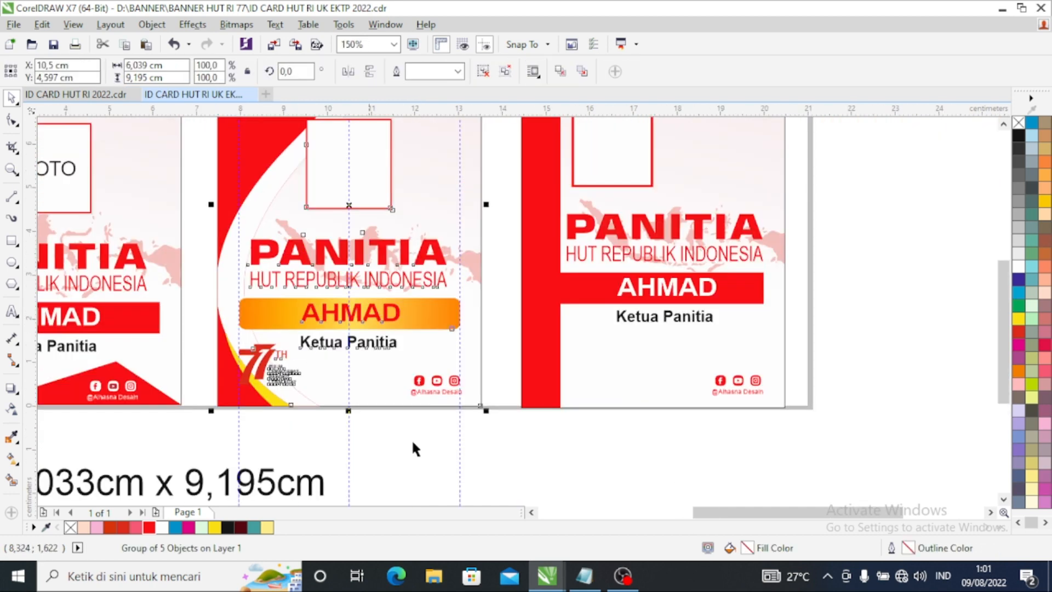
scroll(307, 364, "down", 1)
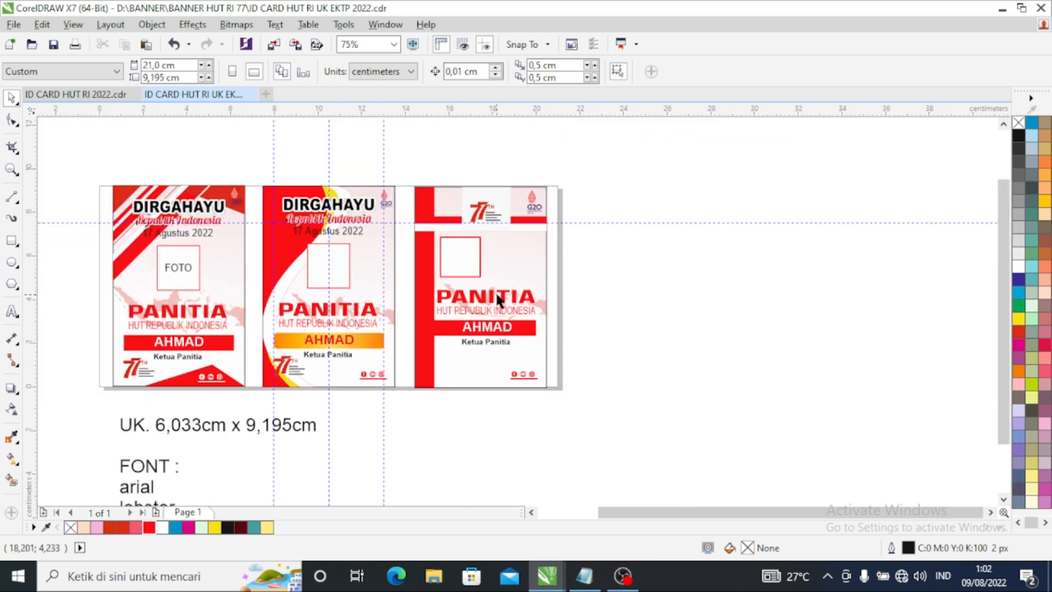
Step: Examine the third card's header logos, red name bar and position line, and compare it with the other two cards
scroll(505, 197, "up", 2)
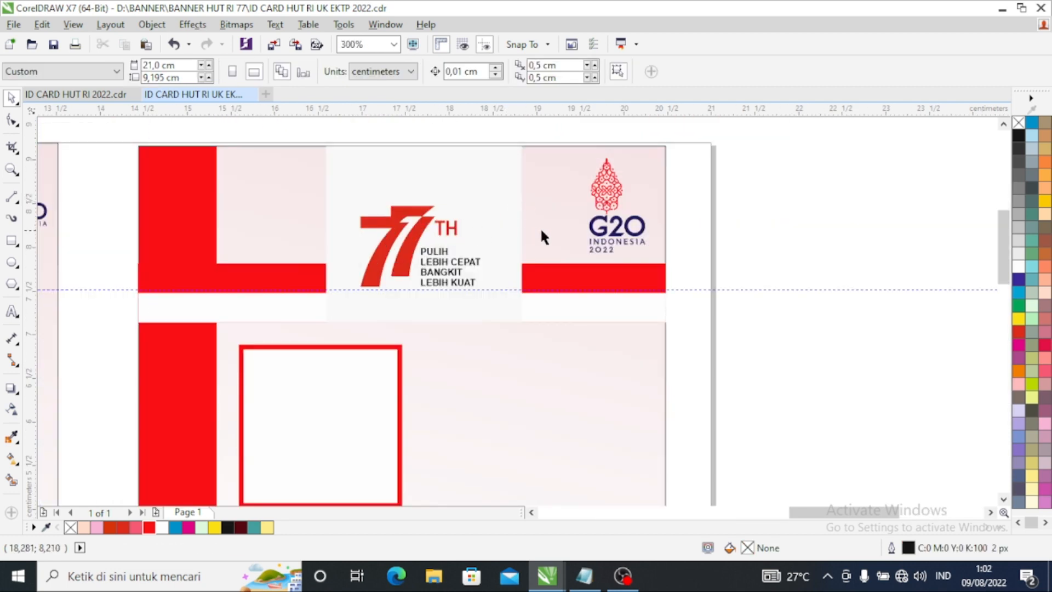
scroll(494, 222, "down", 2)
scroll(464, 373, "up", 2)
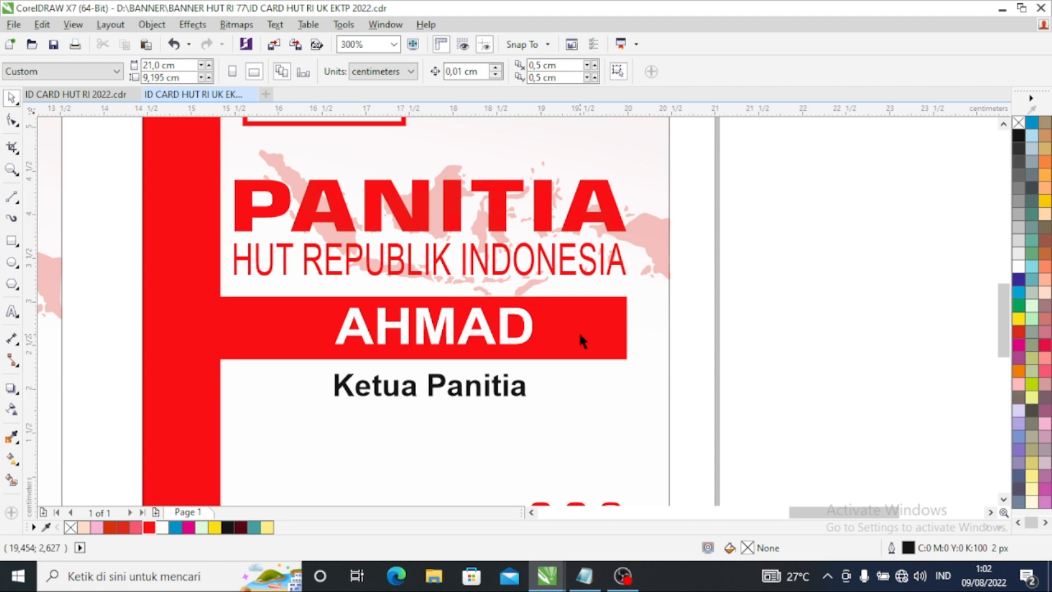
left_click(429, 281)
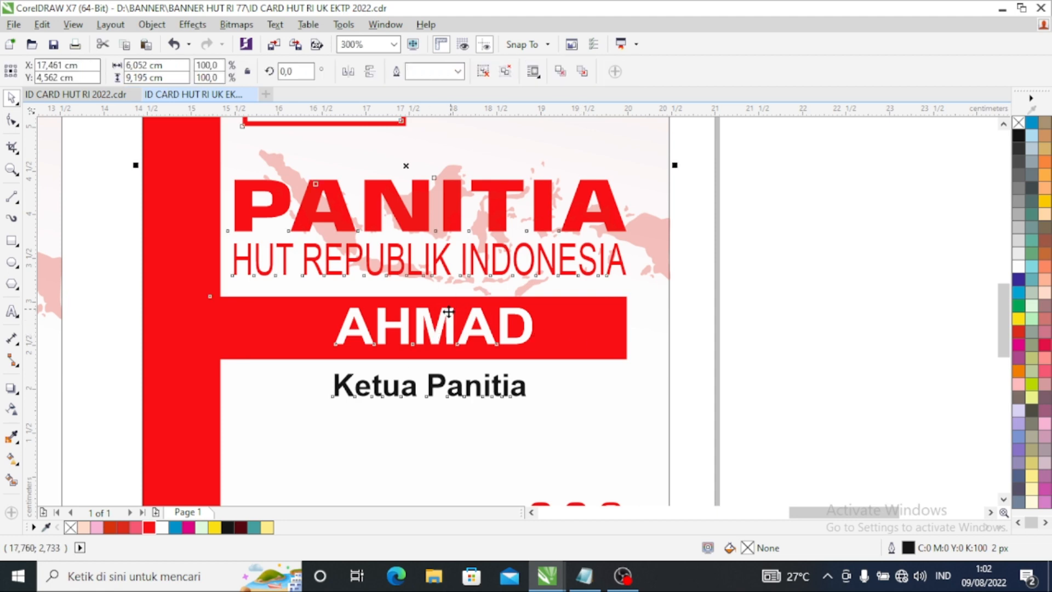
scroll(429, 280, "down", 2)
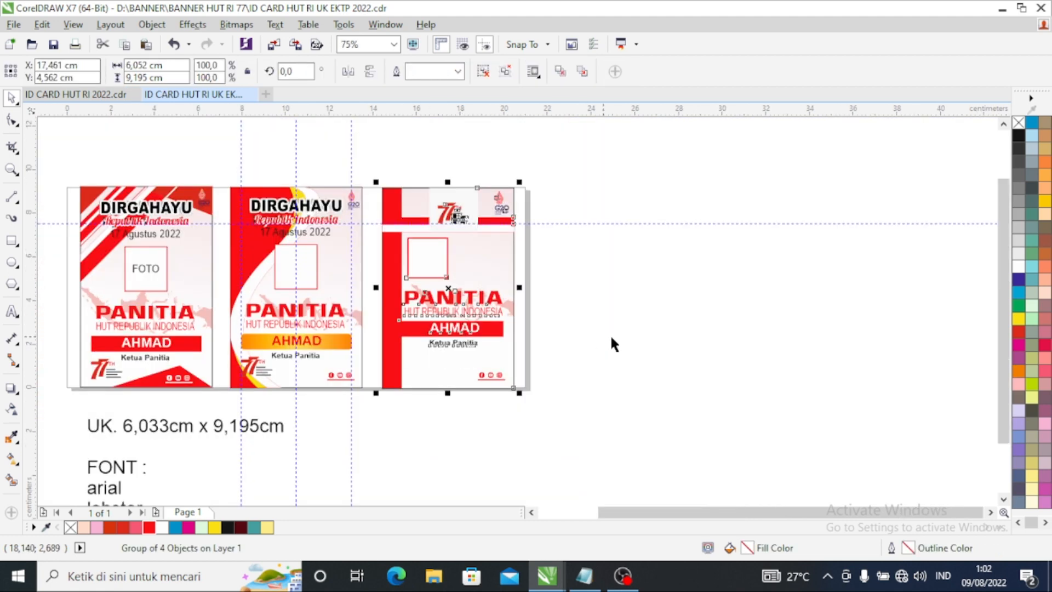
left_click(520, 332)
scroll(520, 332, "down", 1)
scroll(433, 296, "up", 1)
scroll(442, 318, "up", 1)
scroll(460, 322, "down", 1)
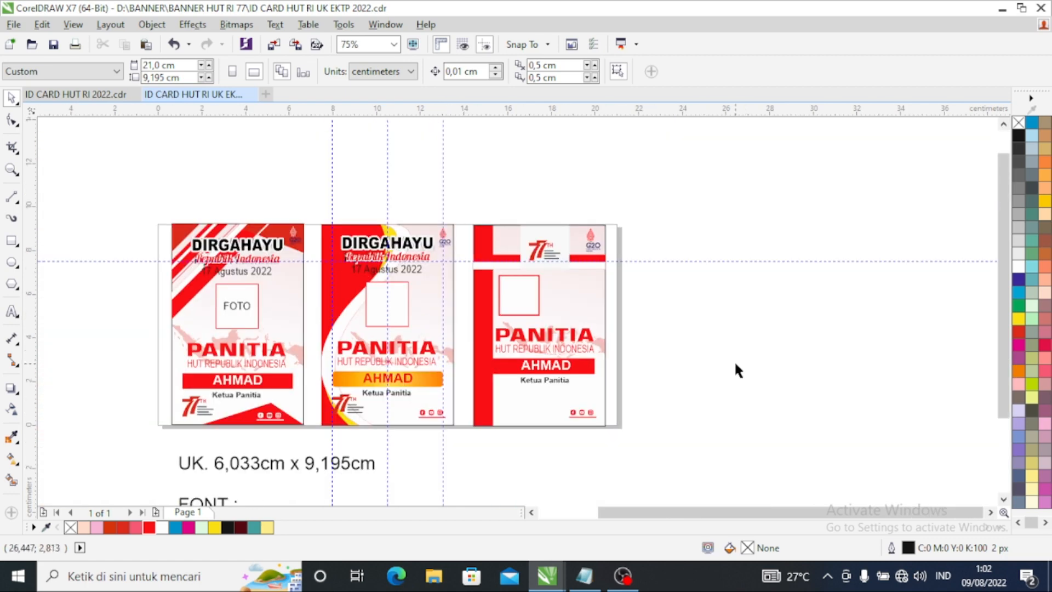